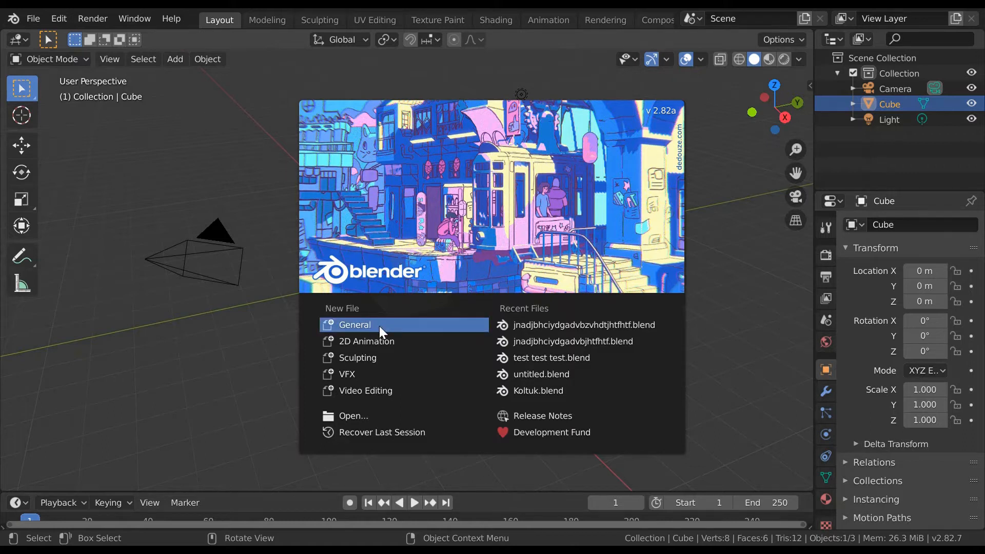
Start a new General file and delete the default camera, cube and light from the scene.
{"action": "left_click", "coordinate": [396, 329]}
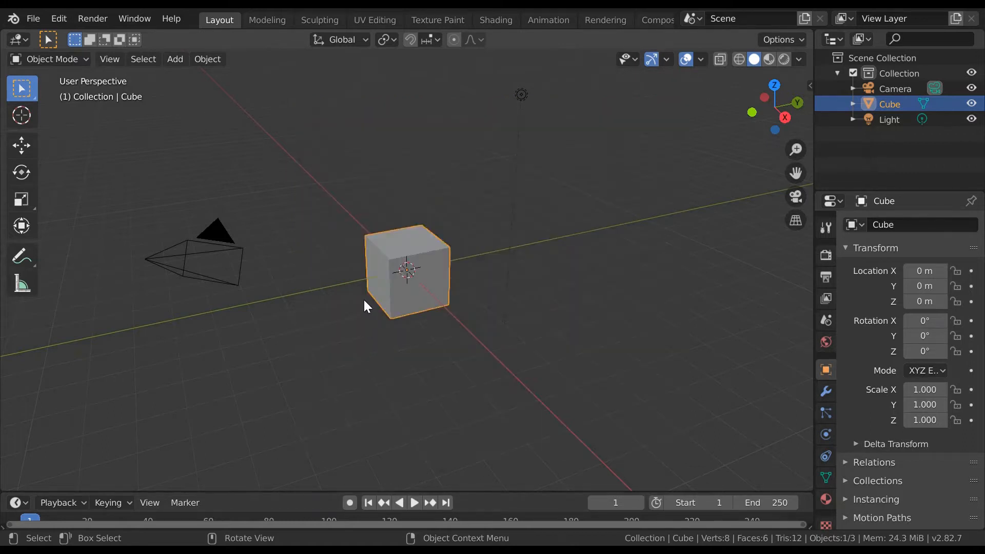
{"action": "left_click", "coordinate": [218, 234]}
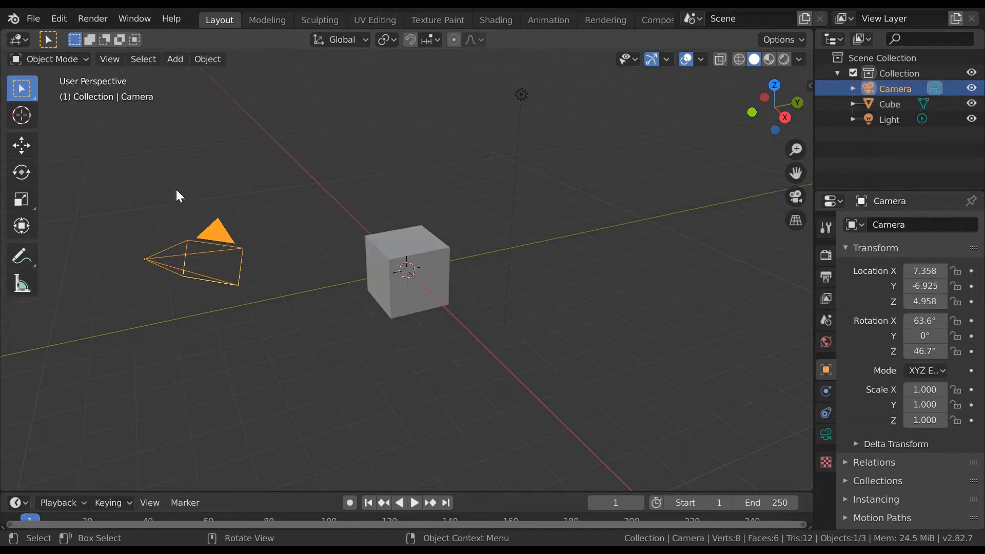
{"action": "key", "text": "a"}
{"action": "key", "text": "x"}
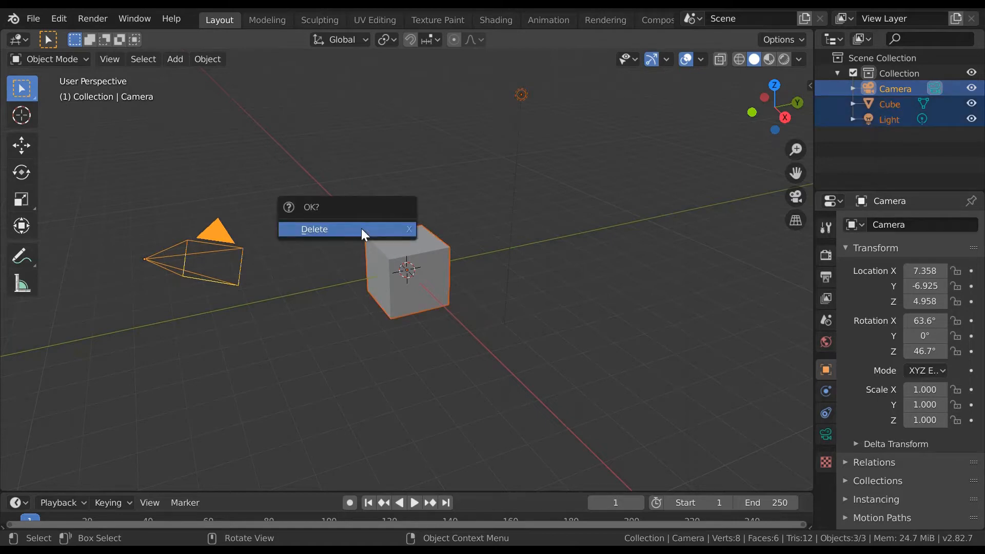
{"action": "left_click", "coordinate": [361, 230]}
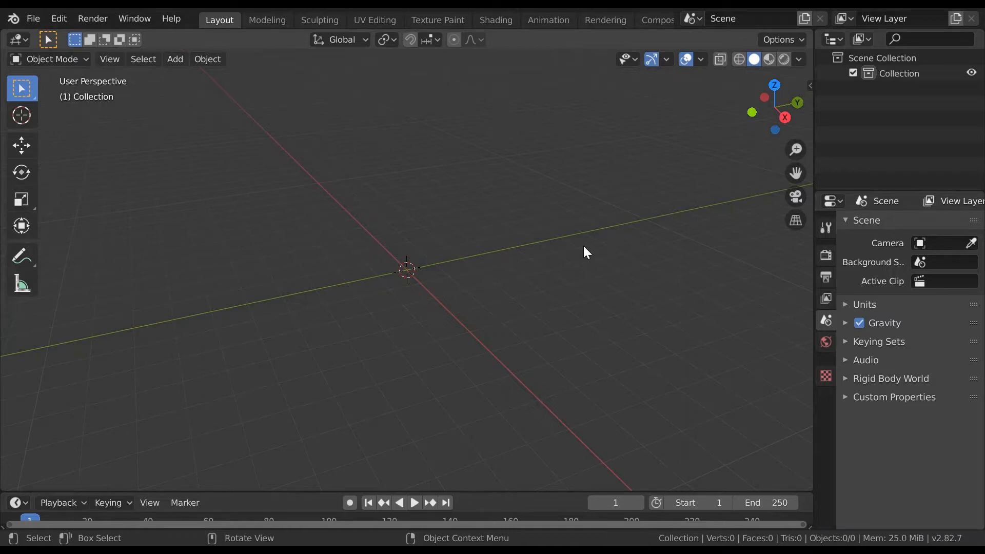
Start the Shortcut VUr input display in the viewport with its dock set to Center.
{"action": "key", "text": "n"}
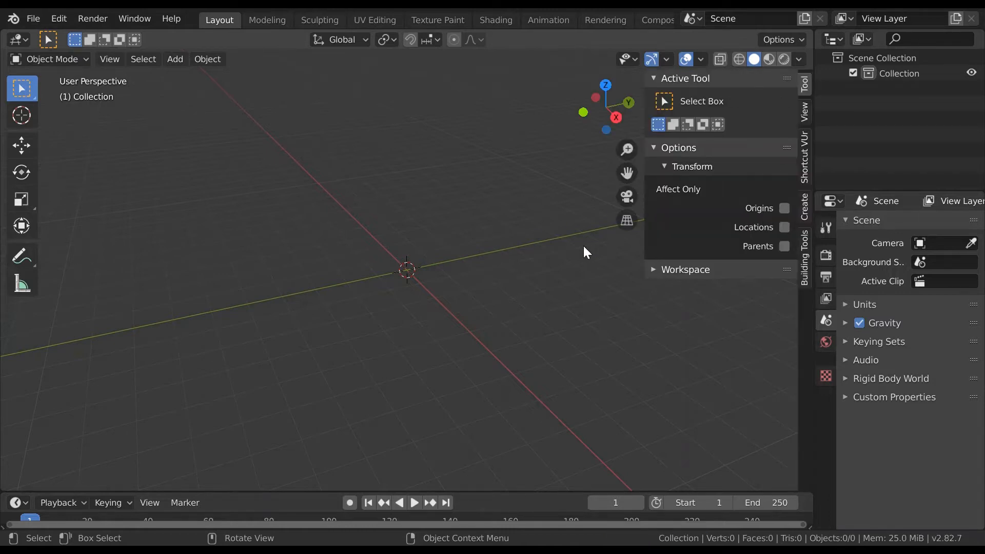
{"action": "left_click", "coordinate": [804, 168]}
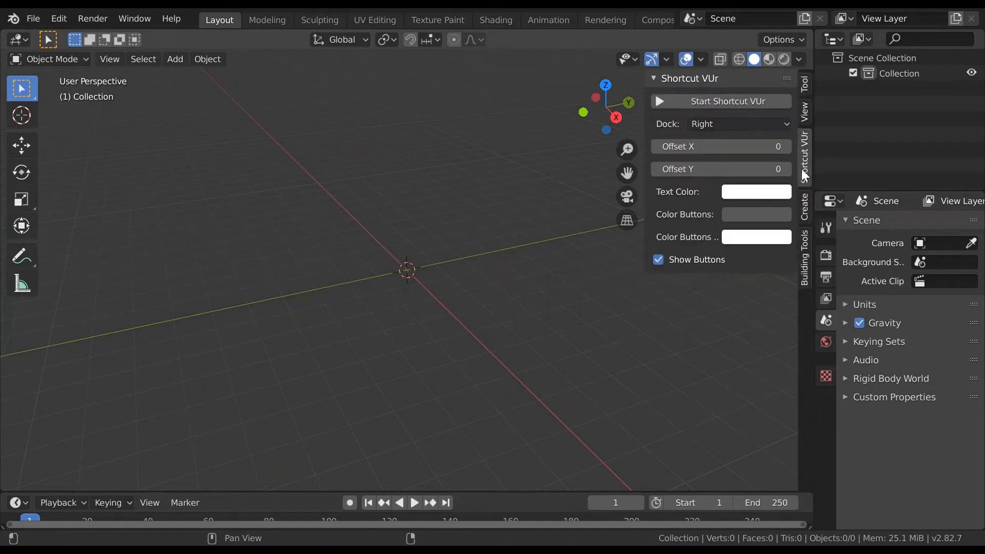
{"action": "left_click", "coordinate": [717, 122]}
{"action": "left_click", "coordinate": [716, 171]}
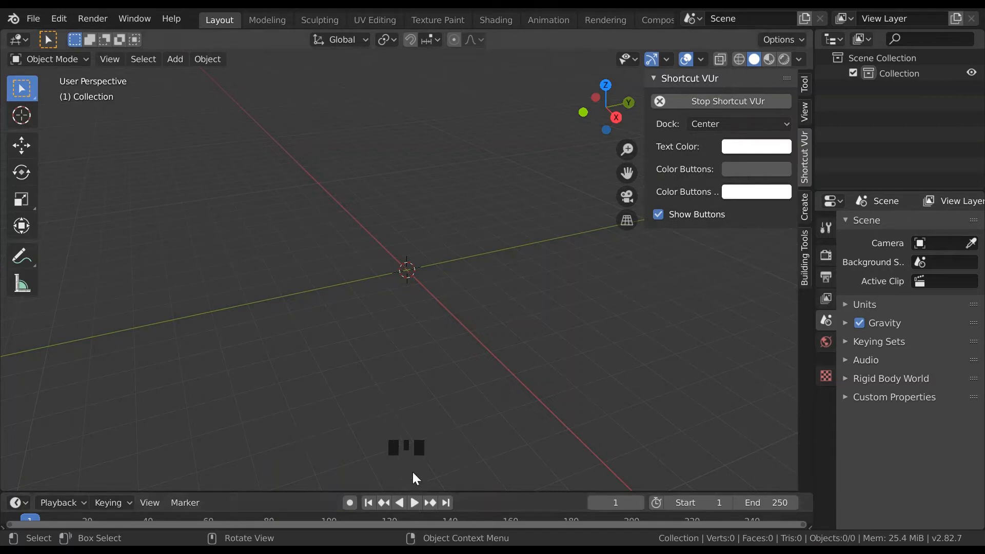
{"action": "key", "text": "n"}
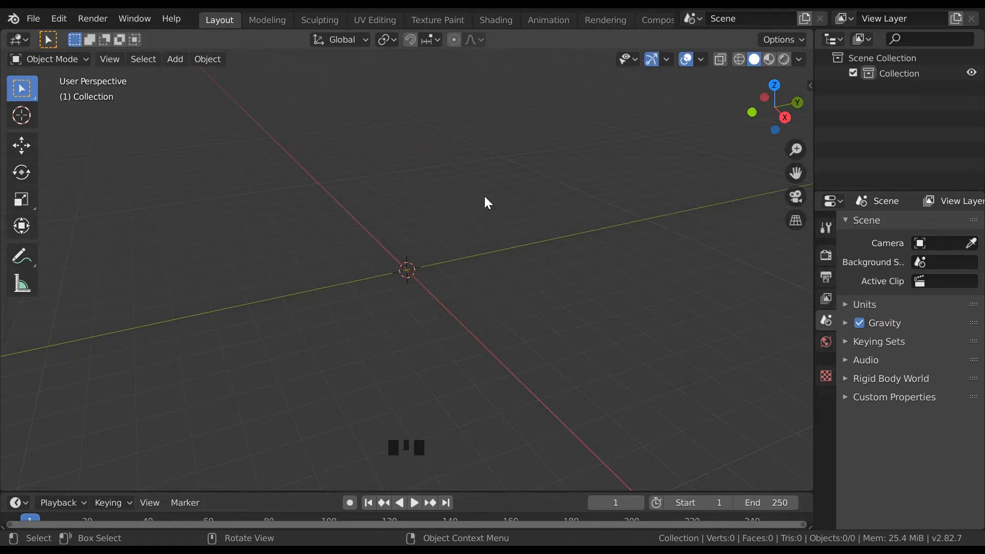
Create a floorplan with the Building Tools add-on and expand its creation settings.
{"action": "middle_click_drag", "start_coordinate": [598, 199], "coordinate": [672, 206]}
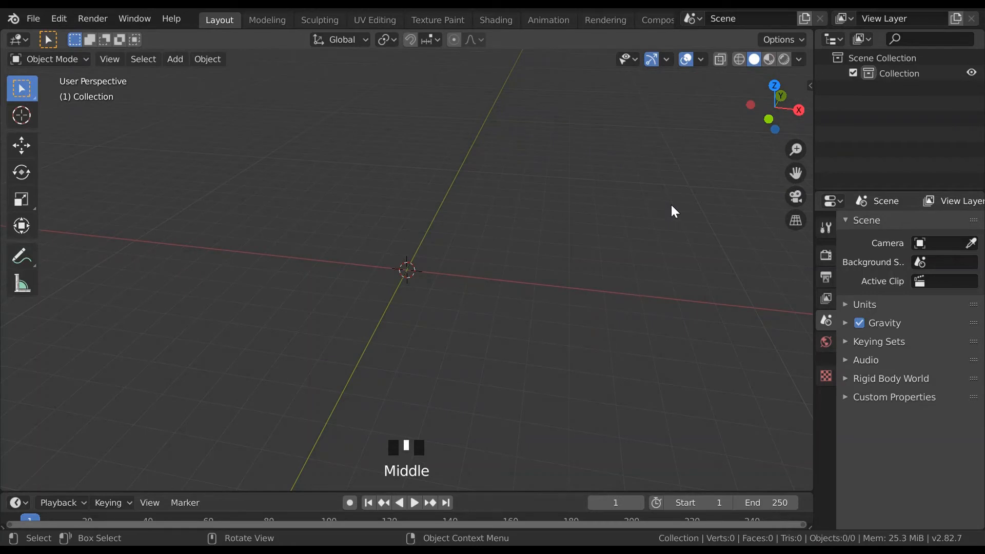
{"action": "key", "text": "n"}
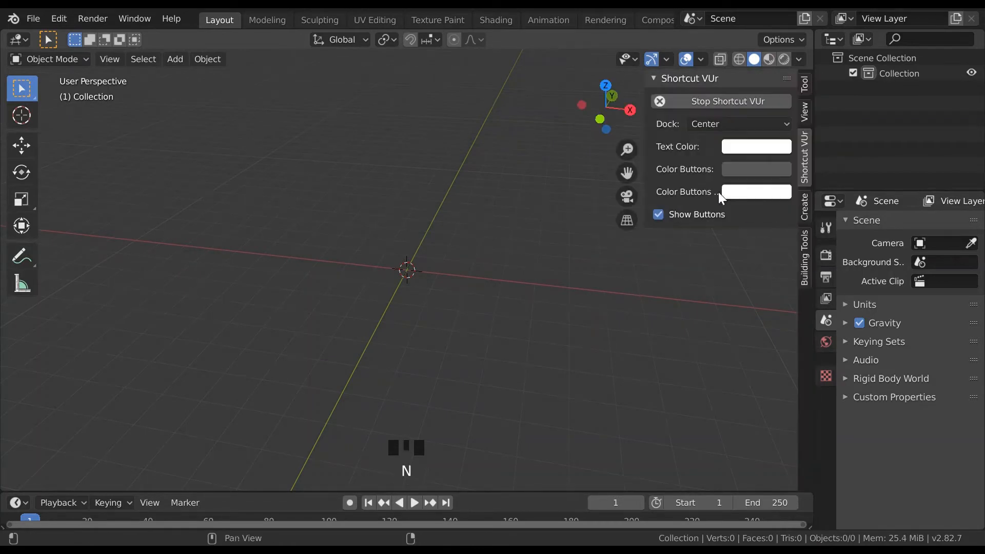
{"action": "left_click", "coordinate": [804, 210]}
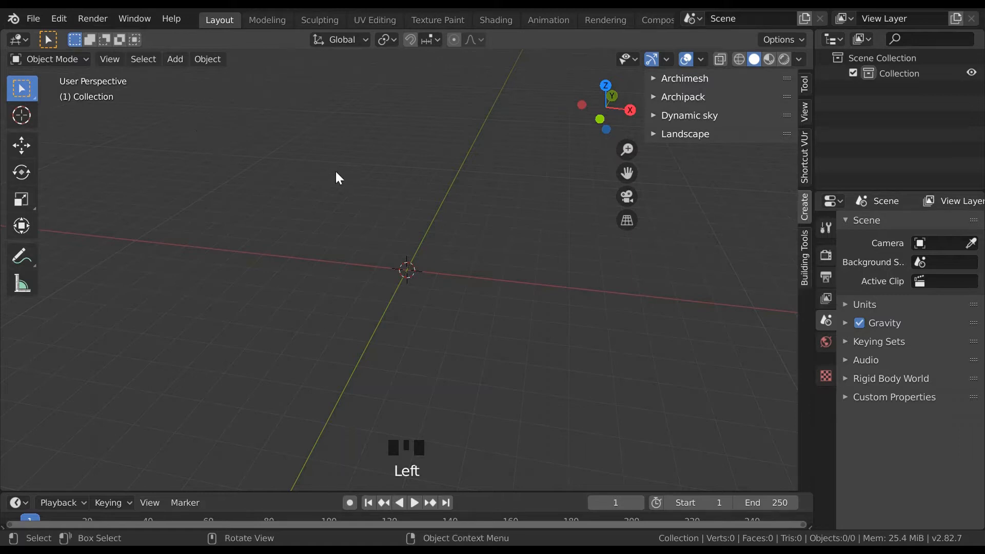
{"action": "key", "text": "Tab"}
{"action": "left_click", "coordinate": [807, 268]}
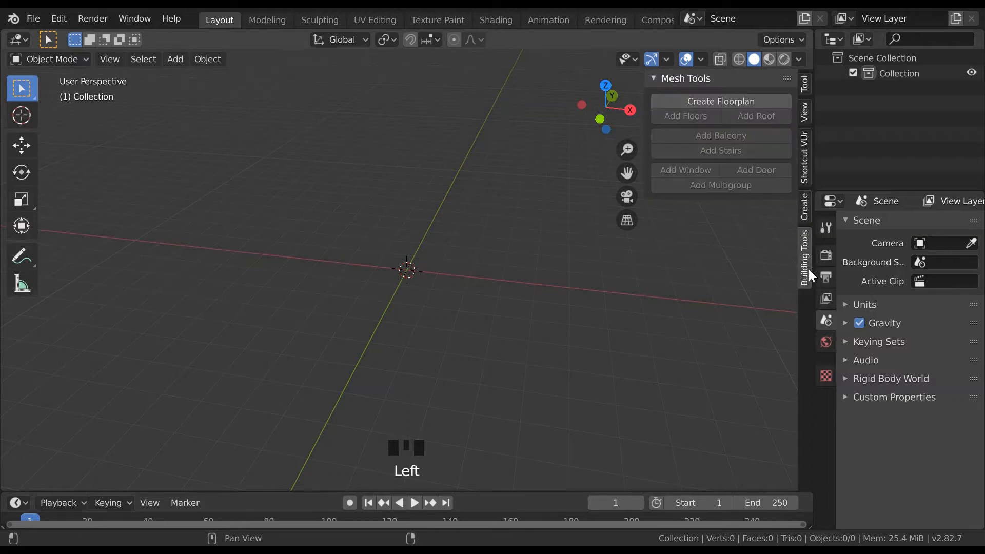
{"action": "left_click", "coordinate": [718, 101]}
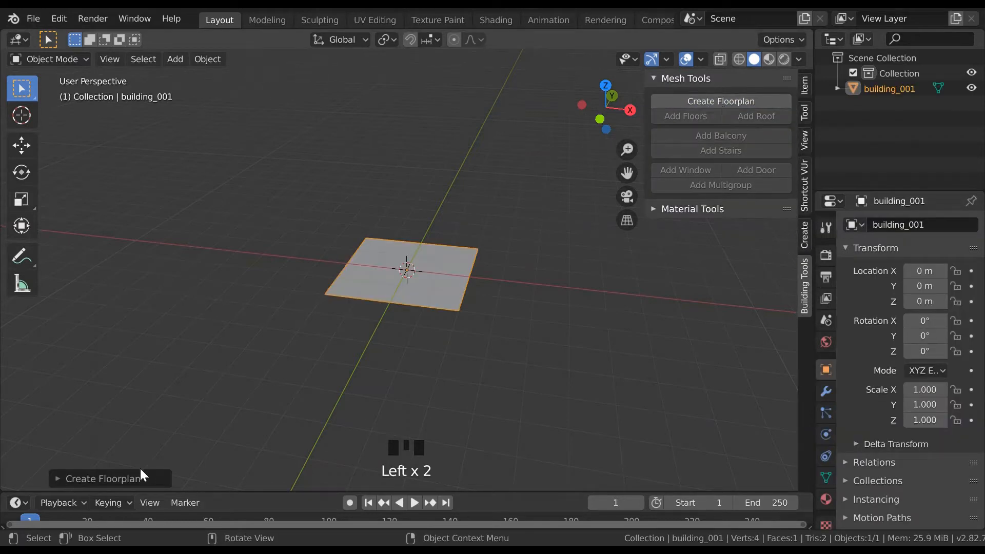
{"action": "left_click", "coordinate": [141, 473]}
Try the H-Shaped, Circular and Composite floorplan types and return to Rectangular.
{"action": "left_click", "coordinate": [138, 434]}
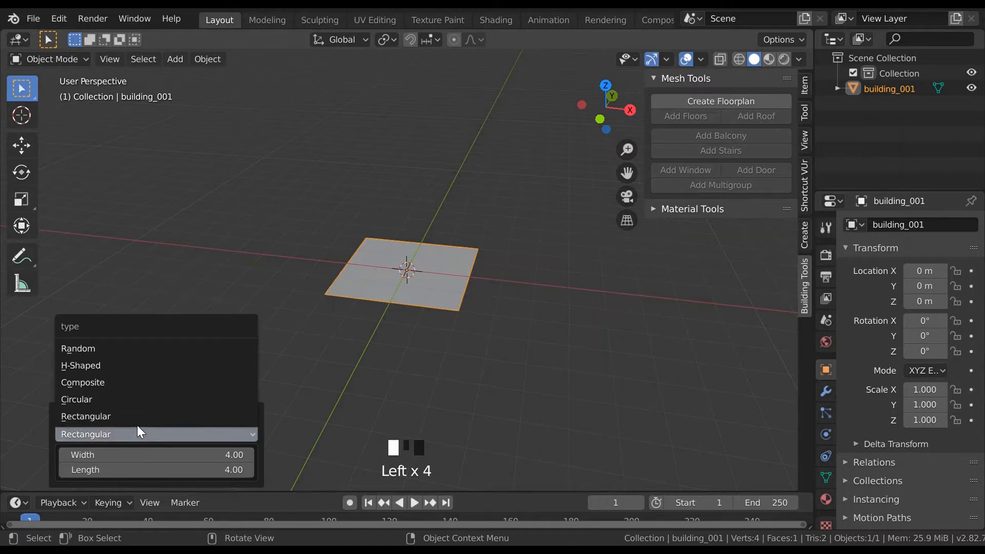
{"action": "left_click", "coordinate": [105, 366]}
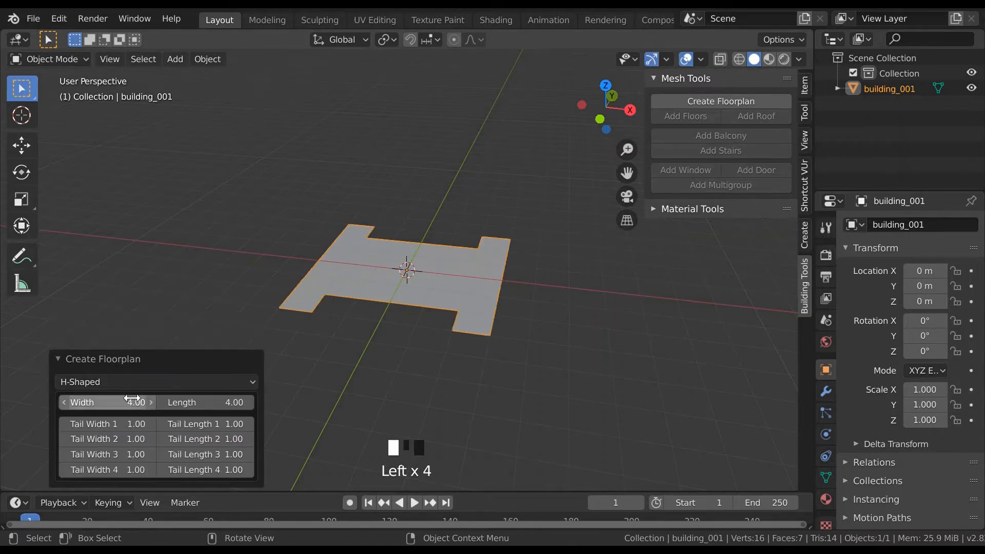
{"action": "left_click", "coordinate": [124, 383]}
{"action": "left_click", "coordinate": [108, 405]}
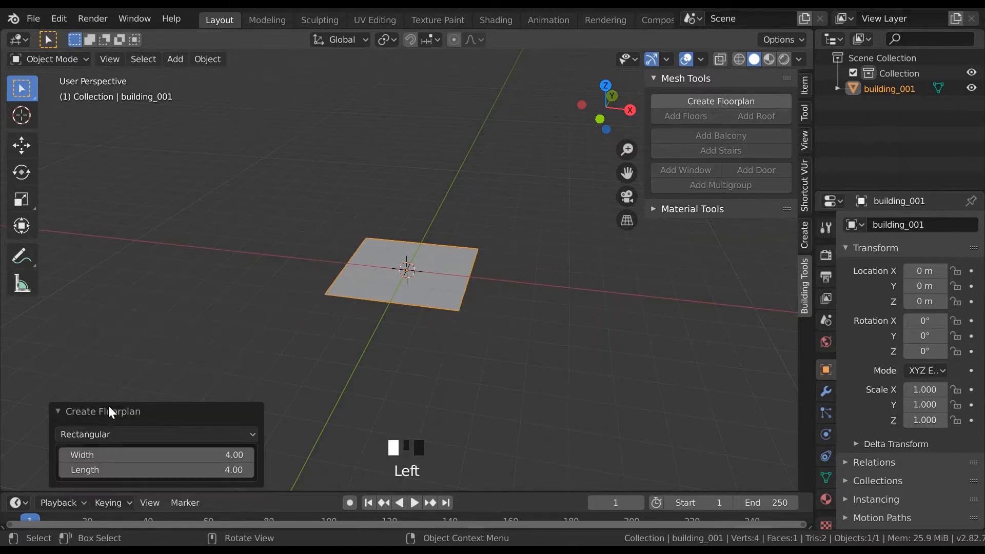
{"action": "left_click", "coordinate": [113, 432]}
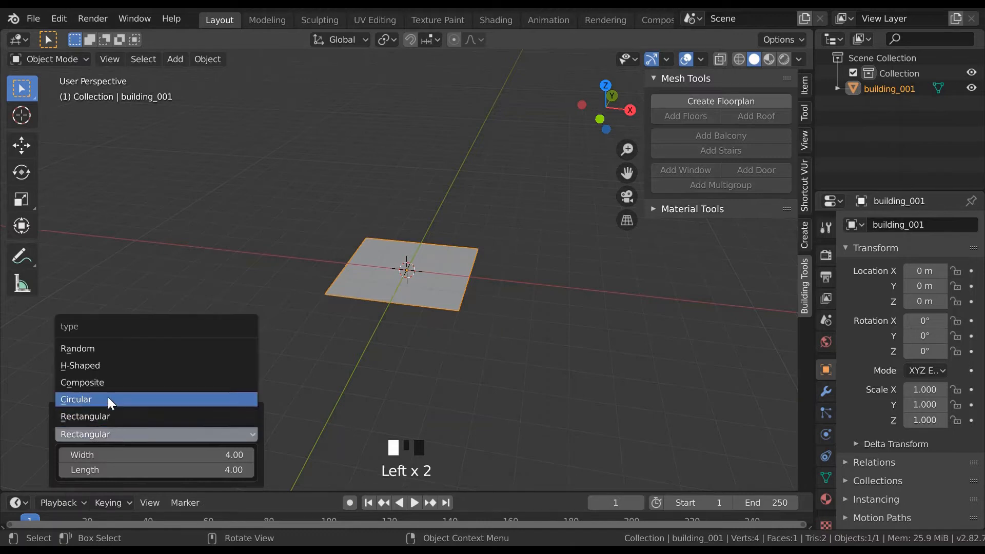
{"action": "left_click", "coordinate": [108, 399]}
{"action": "left_click", "coordinate": [113, 411]}
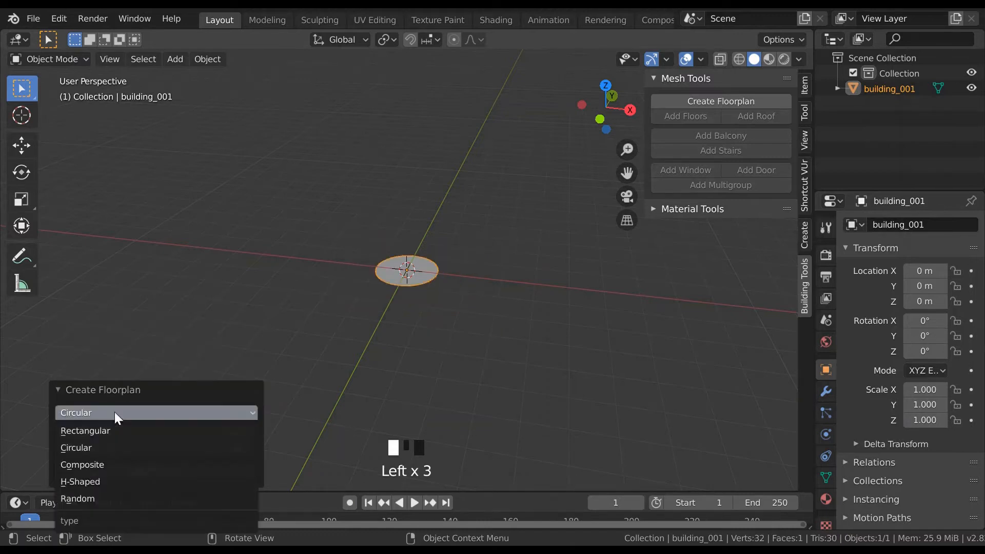
{"action": "left_click", "coordinate": [112, 464]}
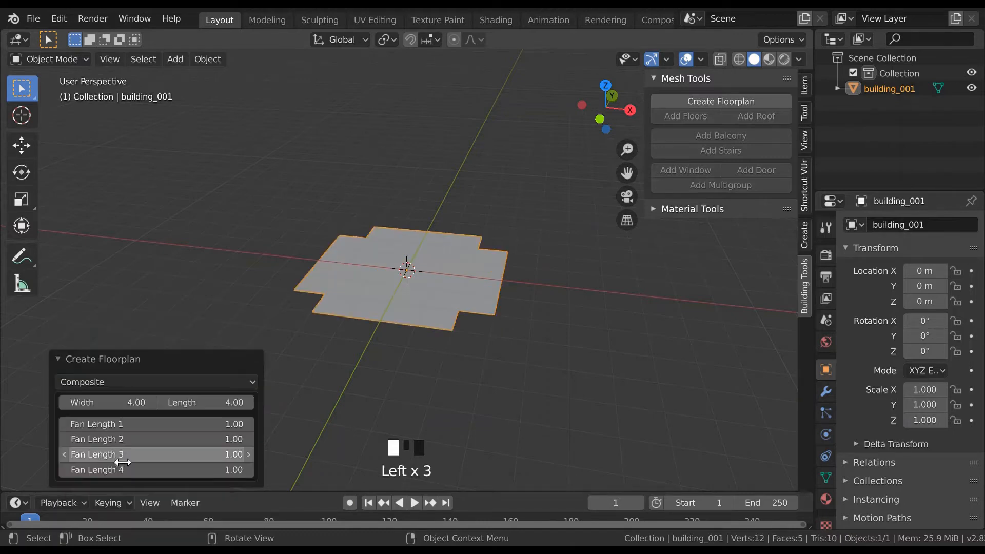
{"action": "left_click", "coordinate": [118, 383]}
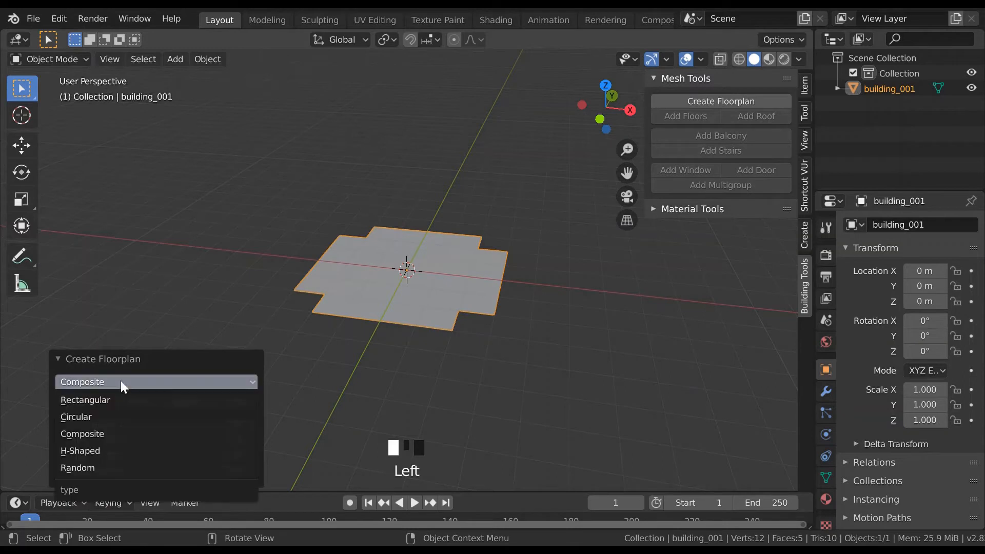
{"action": "left_click", "coordinate": [106, 450]}
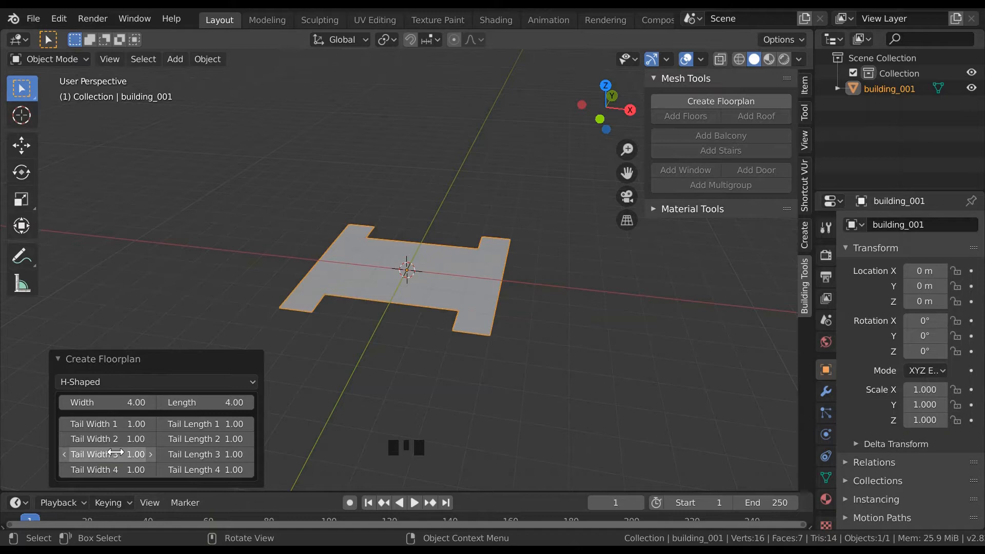
{"action": "left_click", "coordinate": [109, 383]}
{"action": "left_click", "coordinate": [105, 401]}
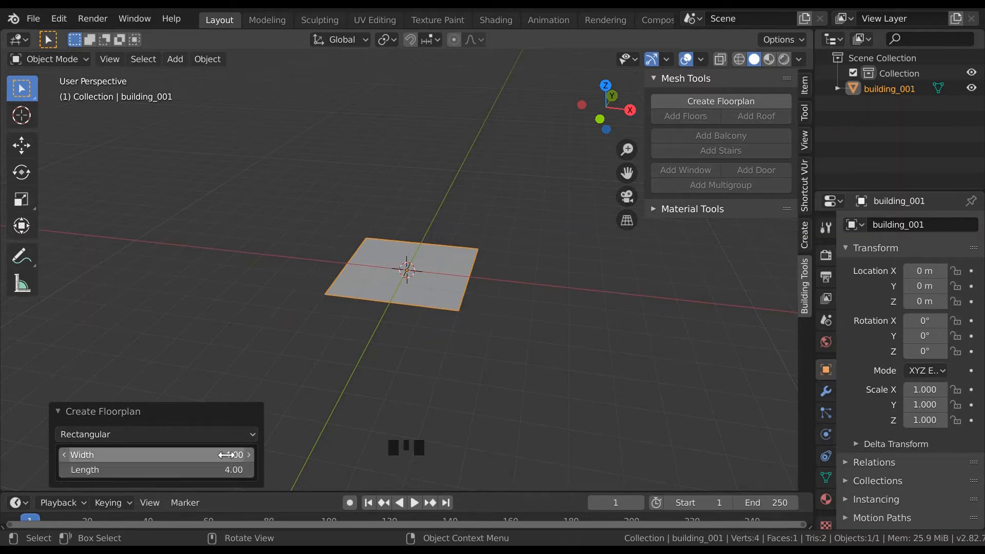
Set the rectangular floorplan's width and length to 5.
{"action": "left_click_drag", "start_coordinate": [221, 457], "coordinate": [274, 457]}
{"action": "left_click", "coordinate": [64, 455]}
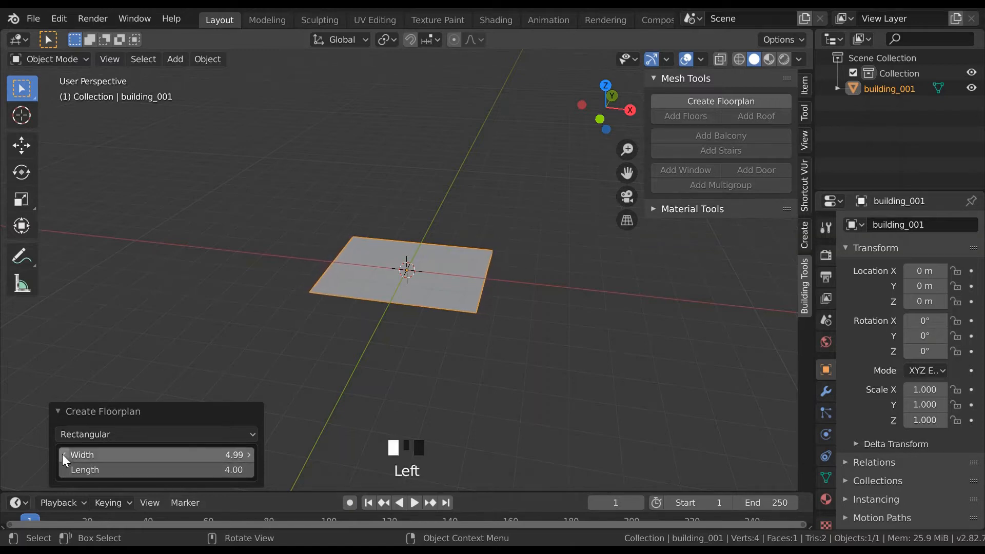
{"action": "left_click", "coordinate": [64, 454]}
{"action": "left_click", "coordinate": [240, 461]}
{"action": "left_click", "coordinate": [237, 460]}
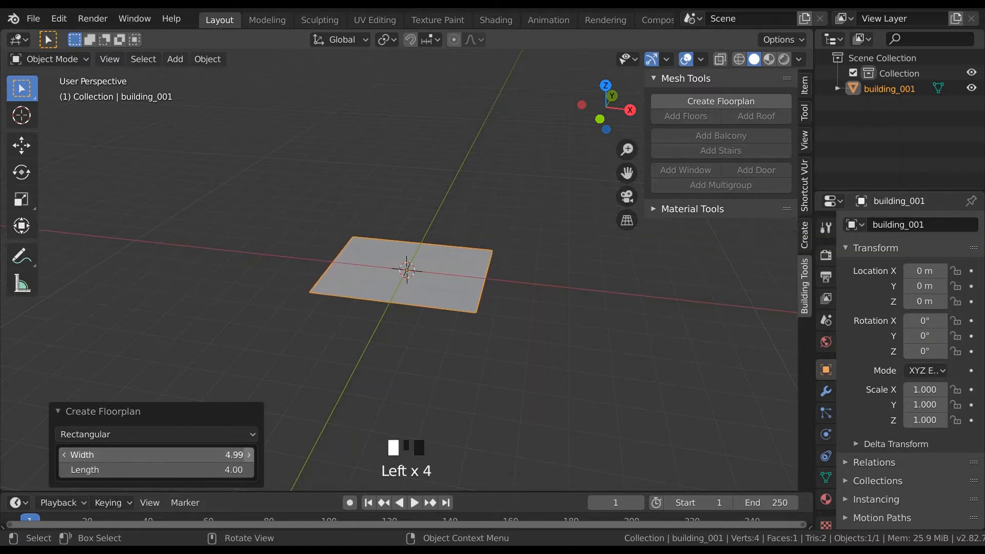
{"action": "left_click", "coordinate": [235, 462]}
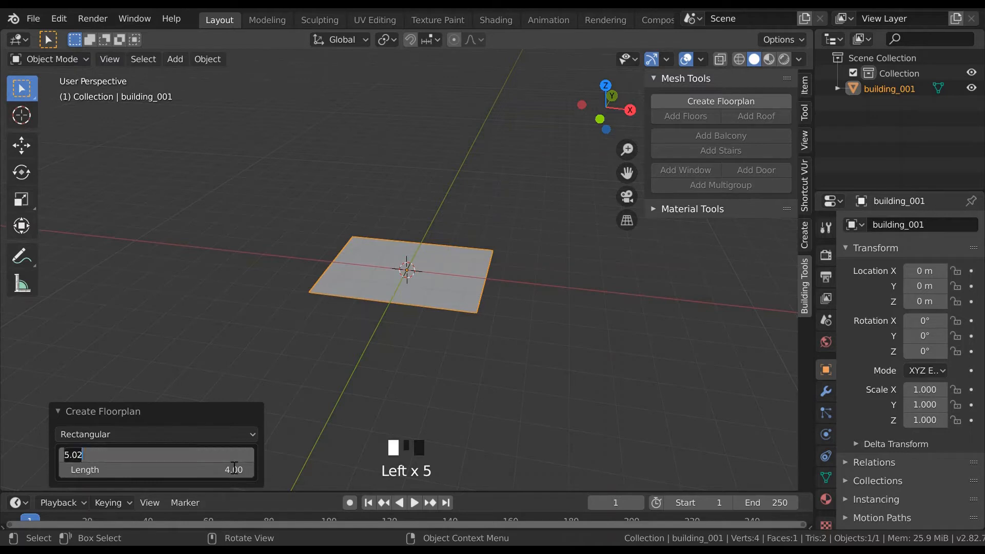
{"action": "type", "text": "5"}
{"action": "key", "text": "Return"}
{"action": "left_click", "coordinate": [215, 475]}
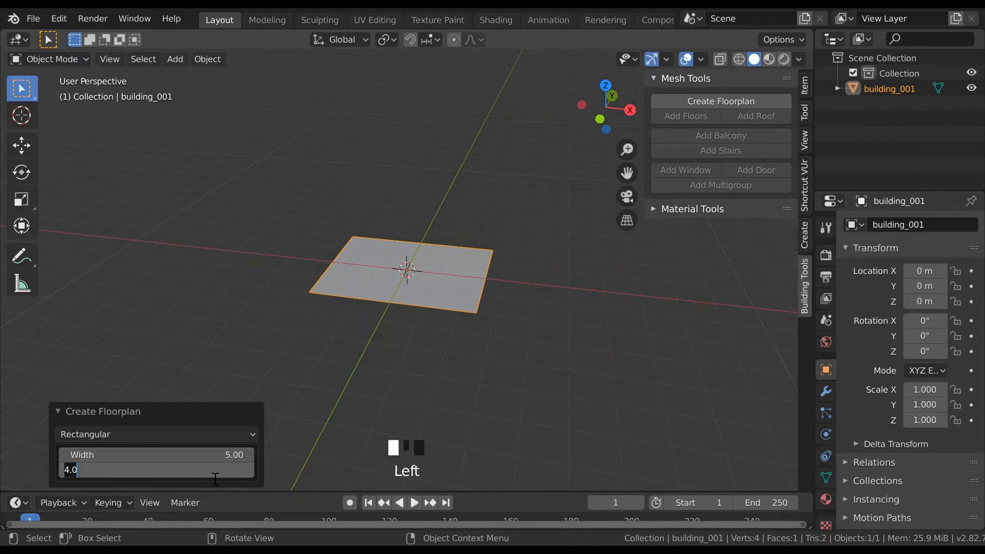
{"action": "type", "text": "5"}
{"action": "key", "text": "Return"}
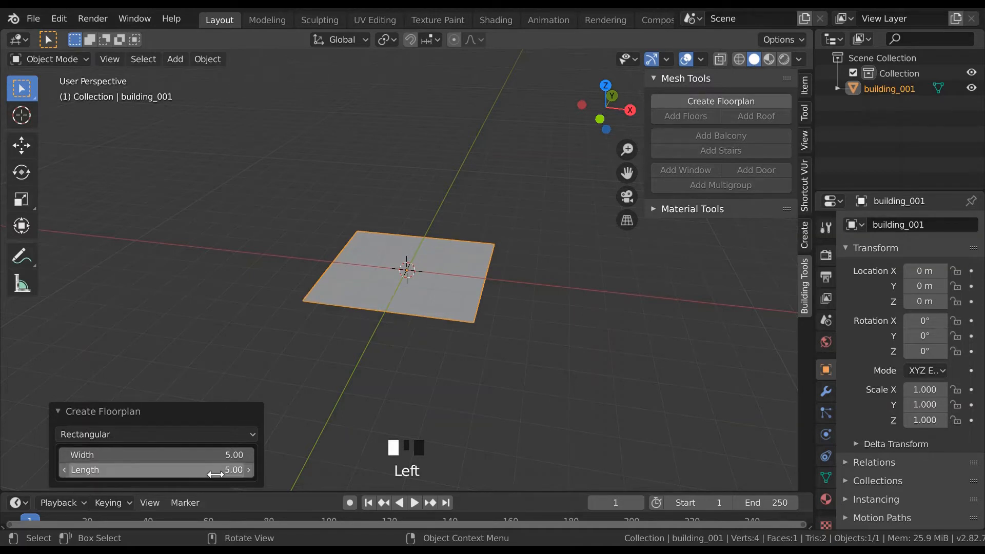
Enter Edit Mode on the floorplan and add one floor, 2.00 high, with a slab.
{"action": "left_click", "coordinate": [558, 359]}
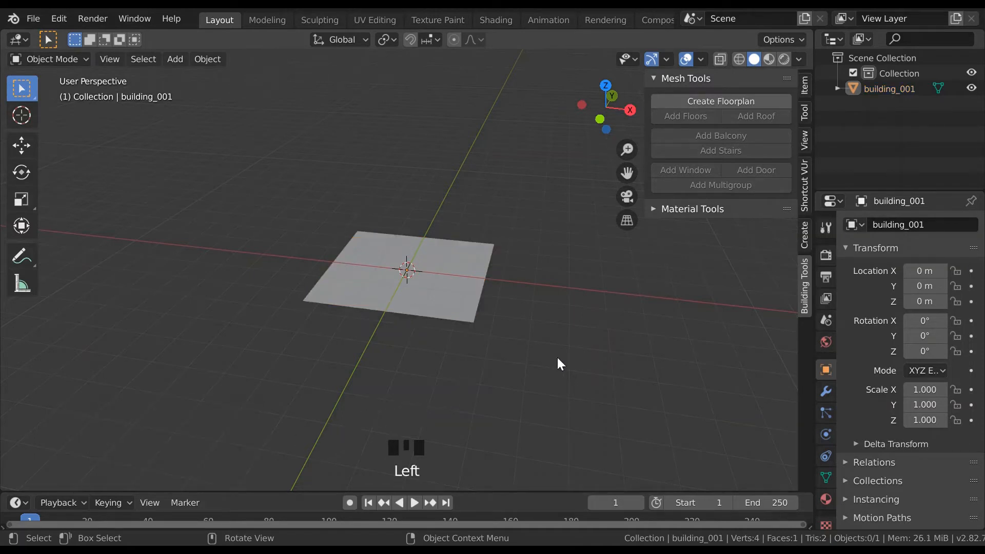
{"action": "key", "text": "Tab"}
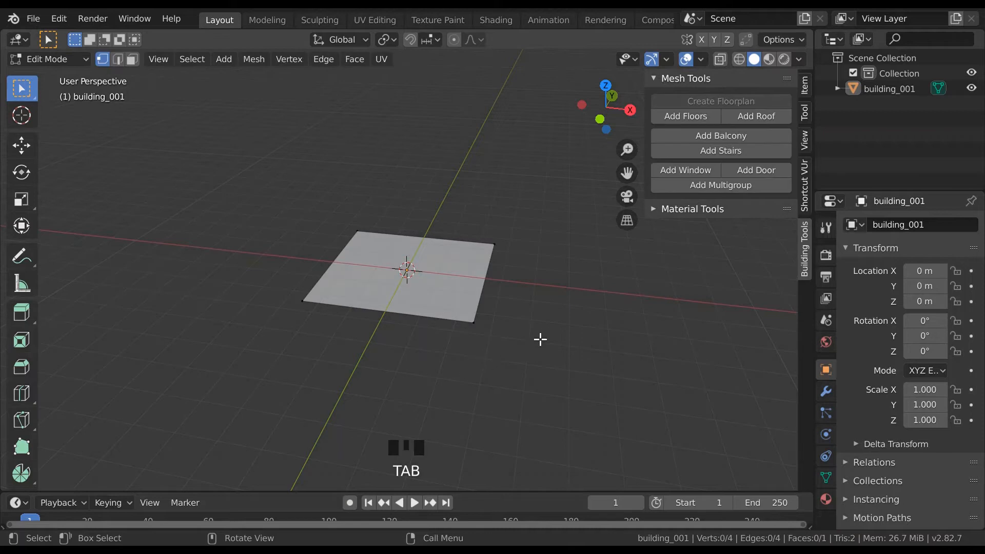
{"action": "left_click", "coordinate": [685, 115]}
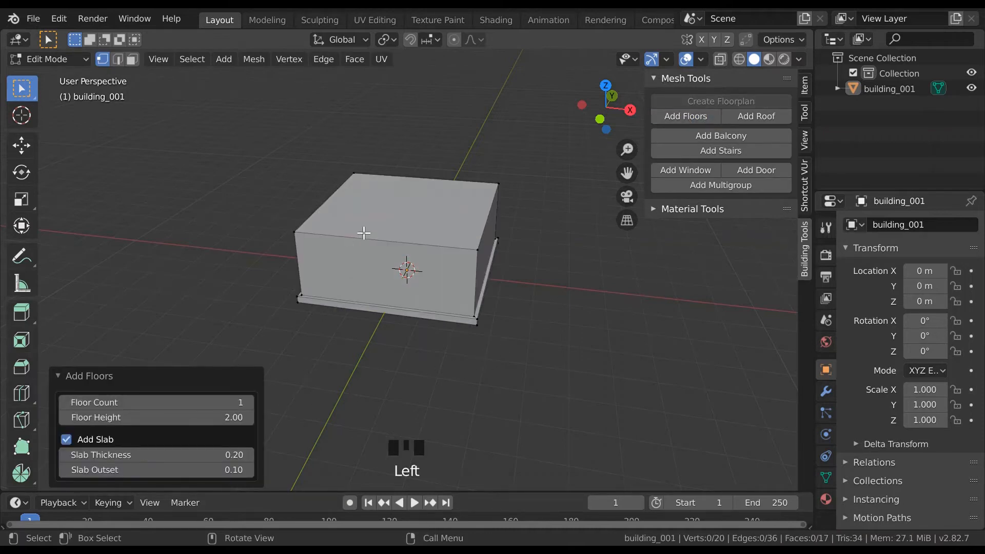
Add a roof on the building's top face and set its type to Gable.
{"action": "left_click", "coordinate": [397, 210]}
{"action": "left_click", "coordinate": [132, 59]}
{"action": "left_click", "coordinate": [456, 218]}
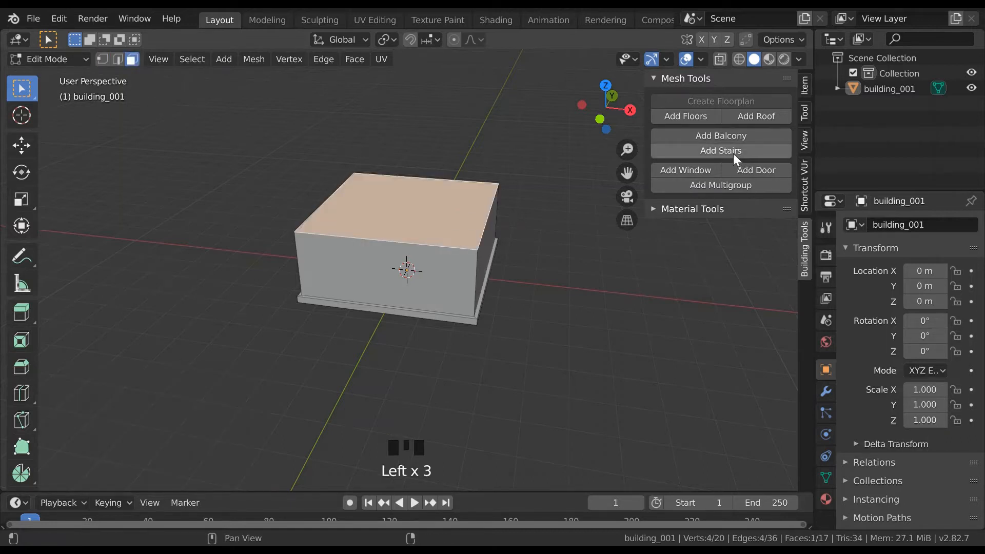
{"action": "left_click", "coordinate": [744, 114]}
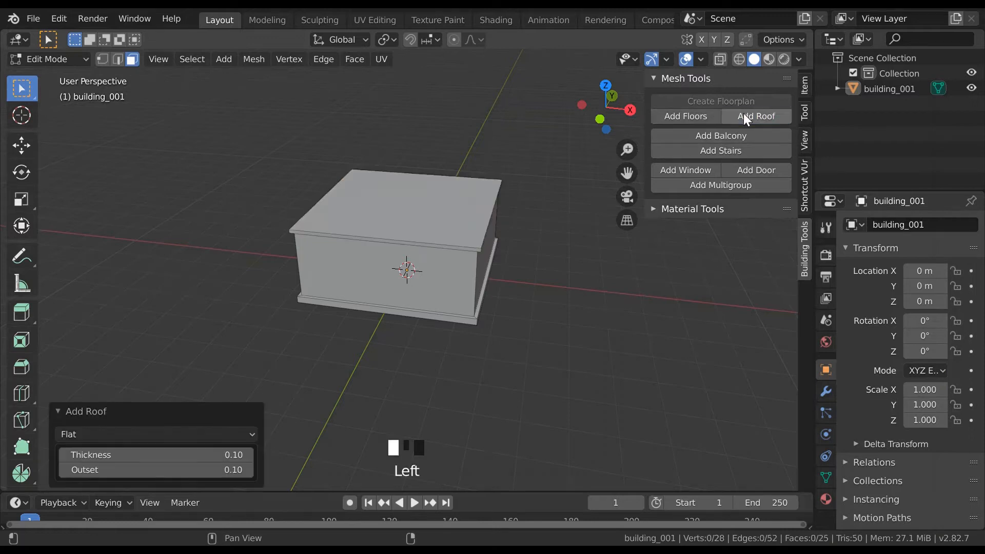
{"action": "left_click", "coordinate": [221, 433]}
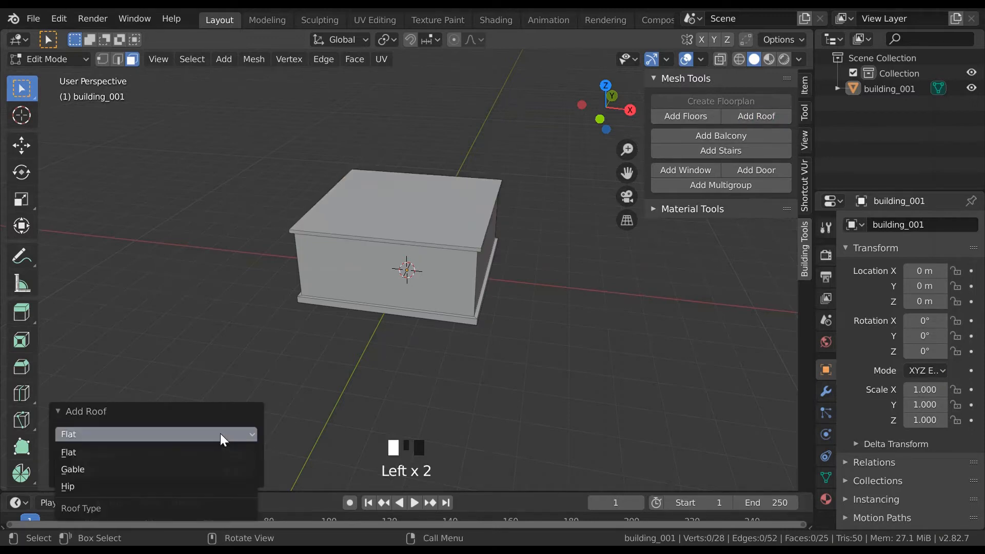
{"action": "left_click", "coordinate": [132, 466]}
Change the roof type from Gable to Hip.
{"action": "middle_click_drag", "start_coordinate": [657, 321], "coordinate": [372, 315]}
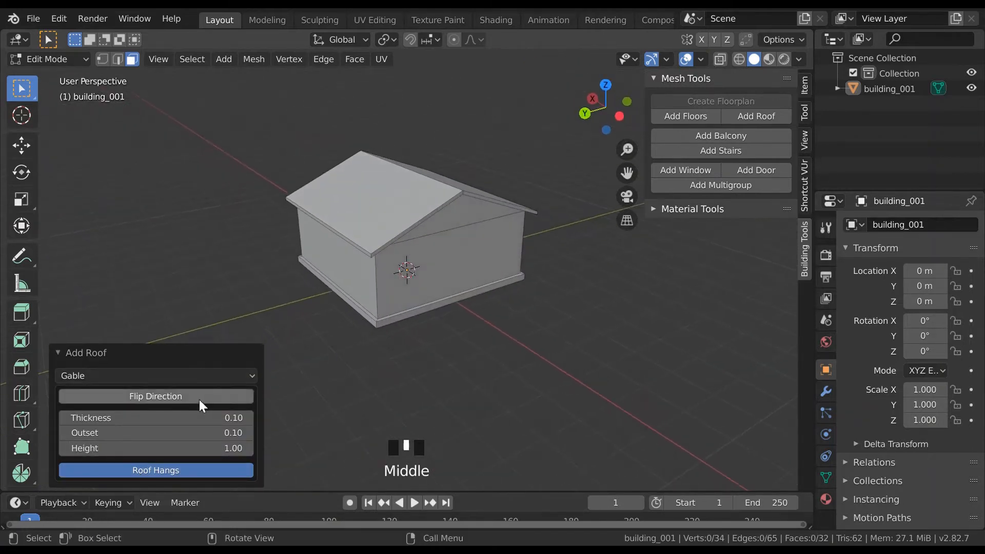
{"action": "left_click", "coordinate": [196, 376]}
{"action": "left_click", "coordinate": [151, 431]}
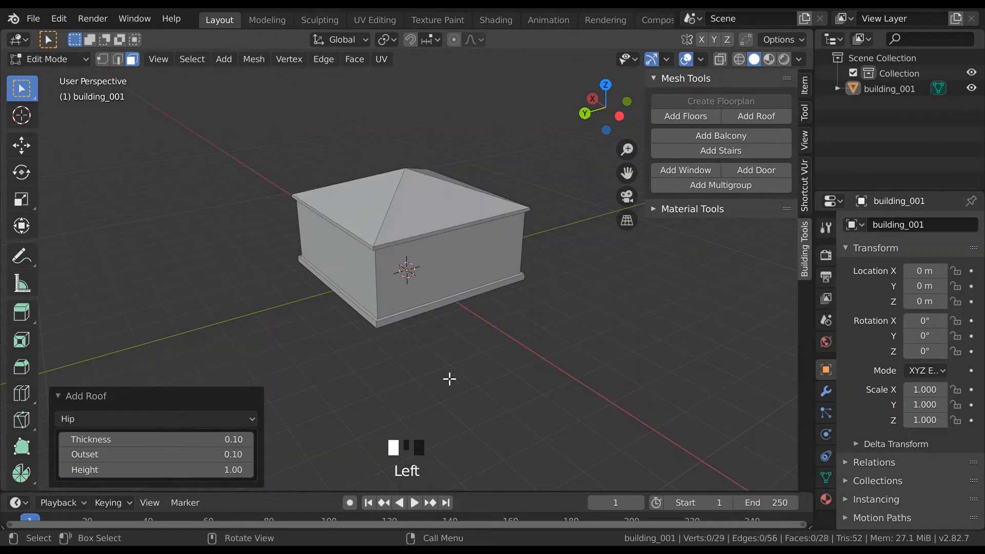
Raise the hip roof's height to 2.08.
{"action": "middle_click_drag", "start_coordinate": [516, 354], "coordinate": [77, 359]}
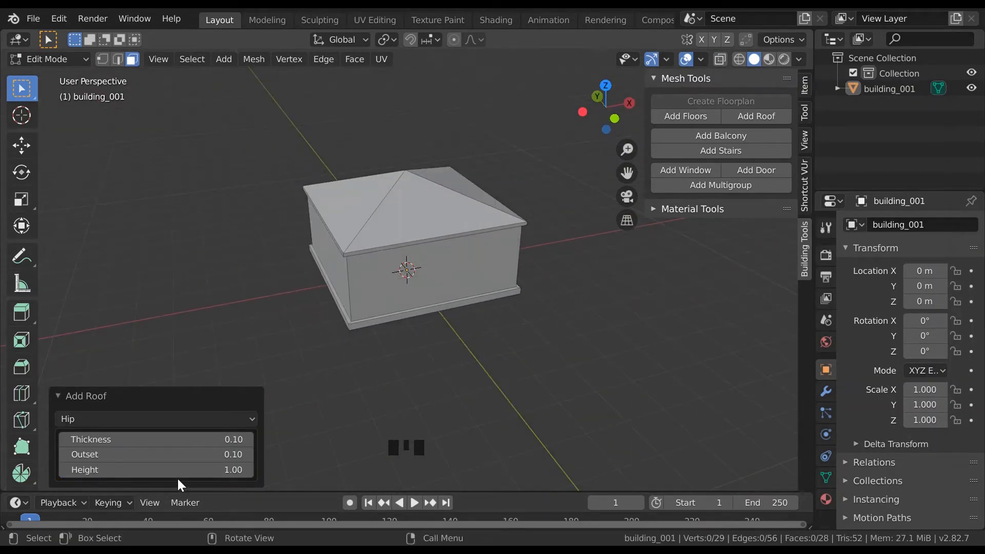
{"action": "middle_click_drag", "start_coordinate": [564, 323], "coordinate": [457, 316]}
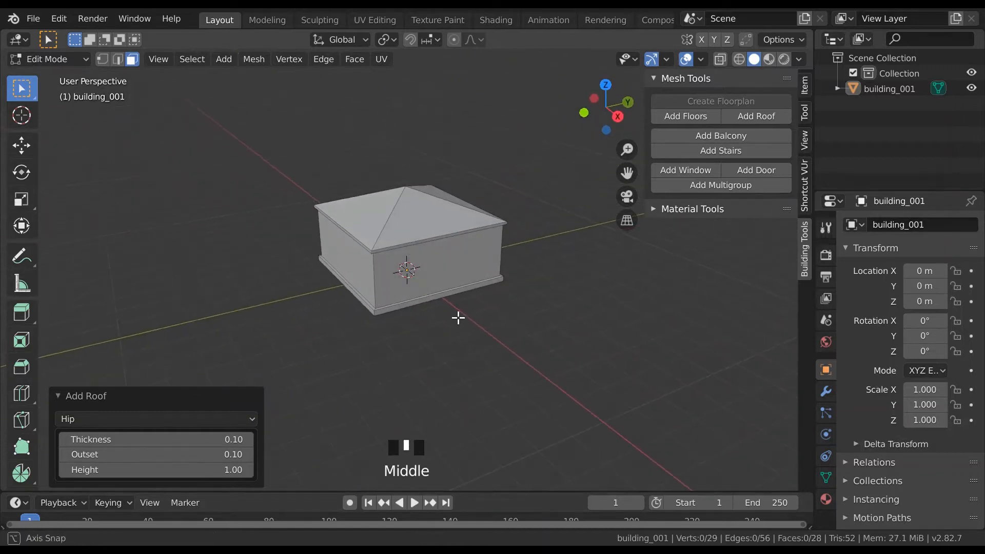
{"action": "scroll", "coordinate": [457, 317], "scroll_direction": "up", "scroll_amount": 2}
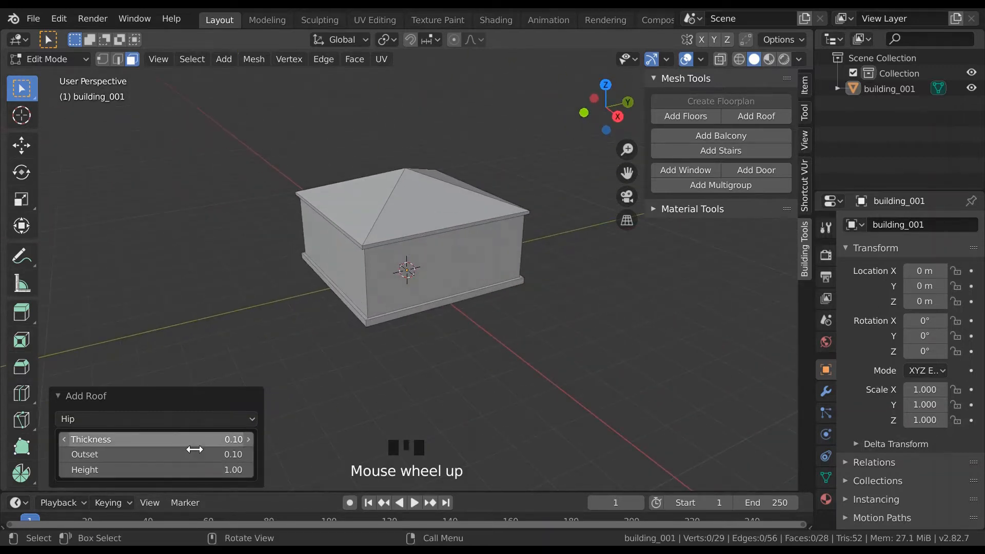
{"action": "left_click", "coordinate": [210, 469]}
{"action": "left_click_drag", "start_coordinate": [211, 470], "coordinate": [315, 469]}
{"action": "left_click", "coordinate": [246, 472]}
{"action": "left_click", "coordinate": [249, 470]}
{"action": "left_click", "coordinate": [249, 469]}
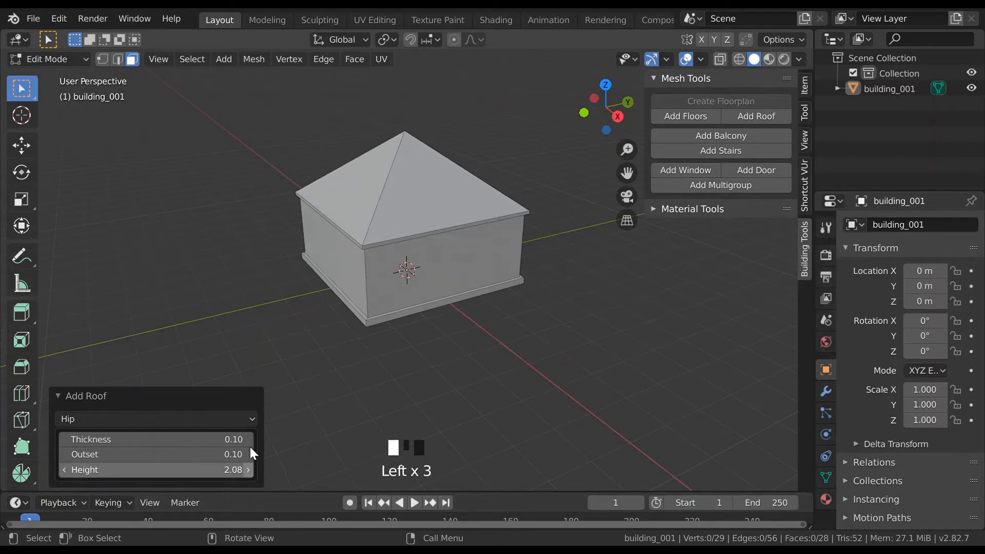
Widen the roof's overhang by setting its outset to 0.34.
{"action": "middle_click_drag", "start_coordinate": [431, 384], "coordinate": [260, 370]}
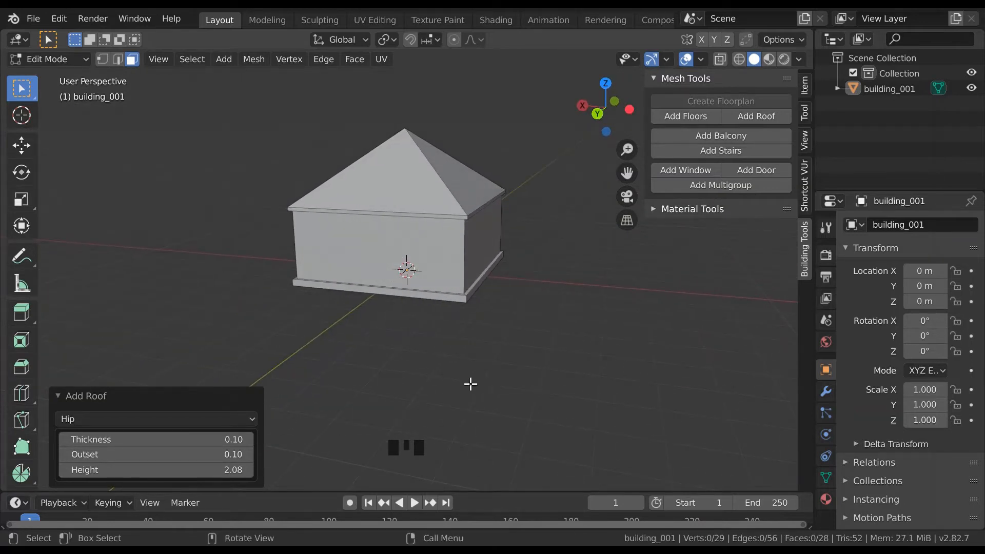
{"action": "left_click", "coordinate": [511, 409]}
{"action": "left_click", "coordinate": [287, 348]}
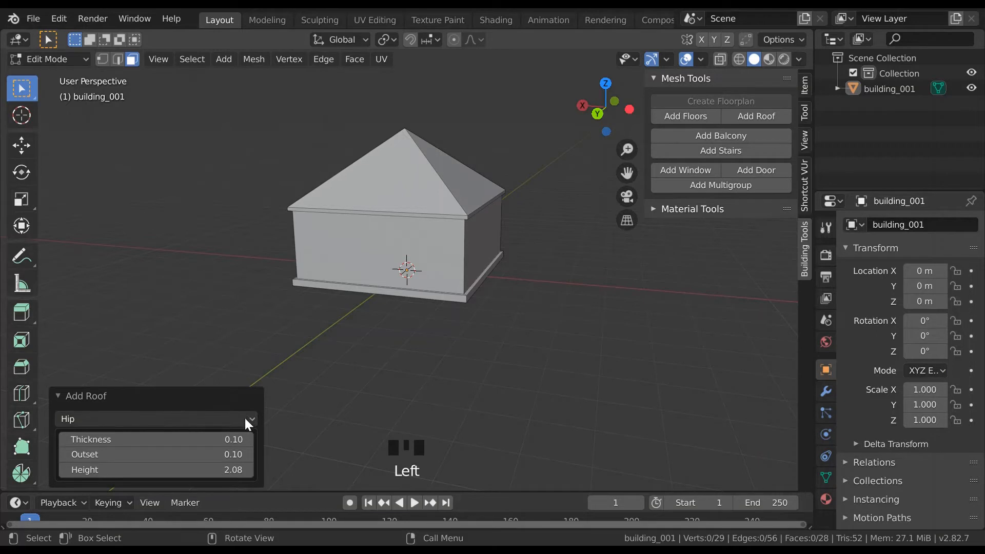
{"action": "left_click", "coordinate": [208, 457]}
{"action": "left_click_drag", "start_coordinate": [208, 456], "coordinate": [267, 457]}
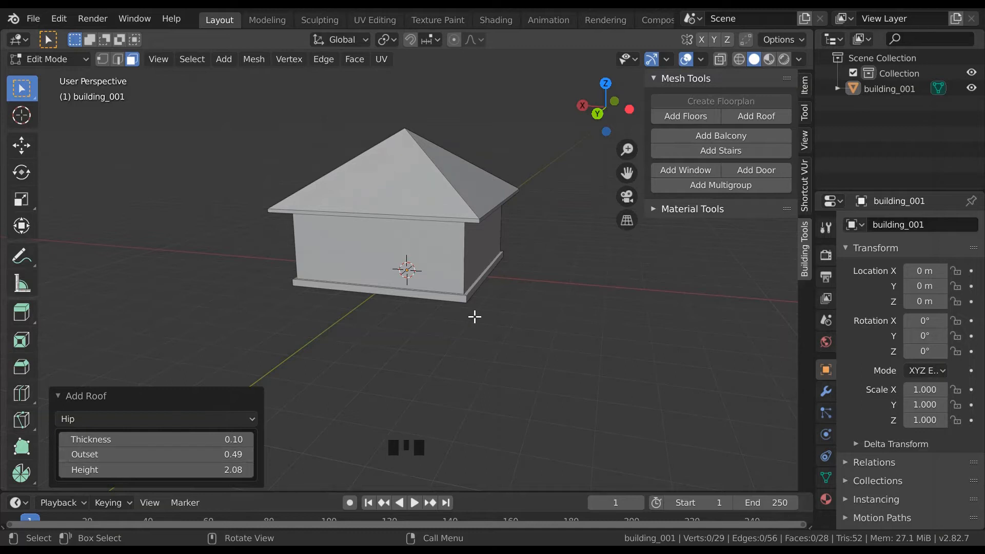
{"action": "middle_click_drag", "start_coordinate": [492, 314], "coordinate": [336, 303]}
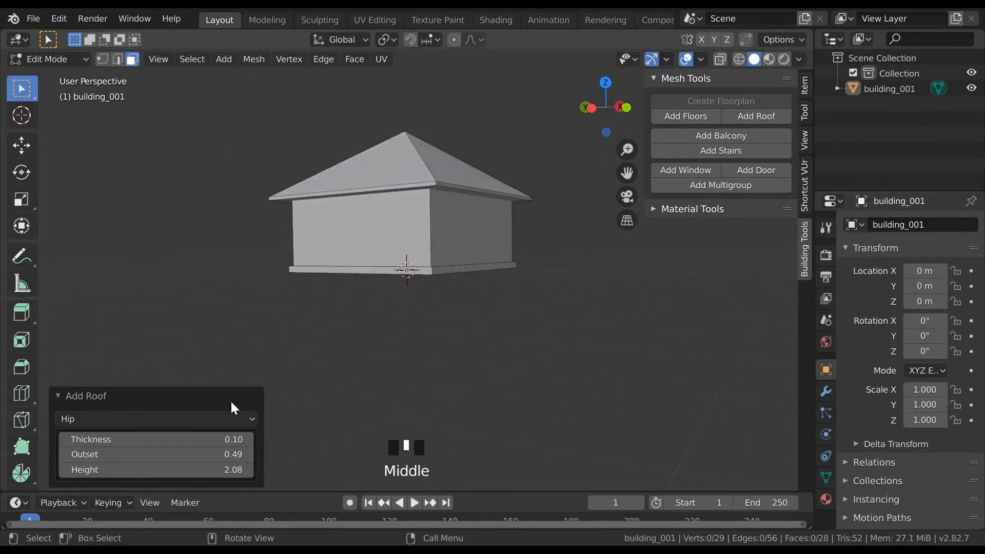
{"action": "left_click", "coordinate": [211, 454]}
{"action": "left_click_drag", "start_coordinate": [210, 454], "coordinate": [187, 454]}
{"action": "middle_click_drag", "start_coordinate": [569, 286], "coordinate": [664, 307]}
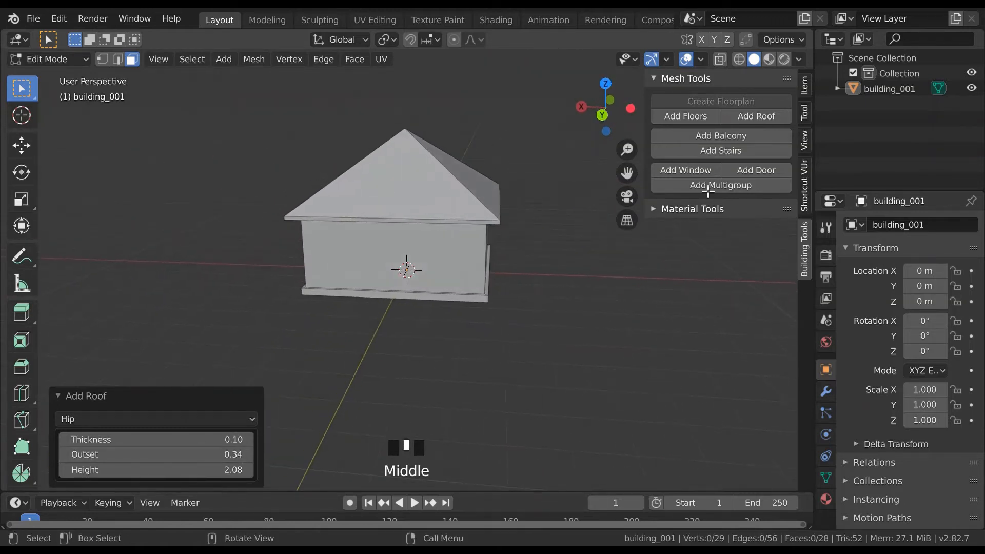
Add a door to the house's front wall face.
{"action": "left_click", "coordinate": [407, 269]}
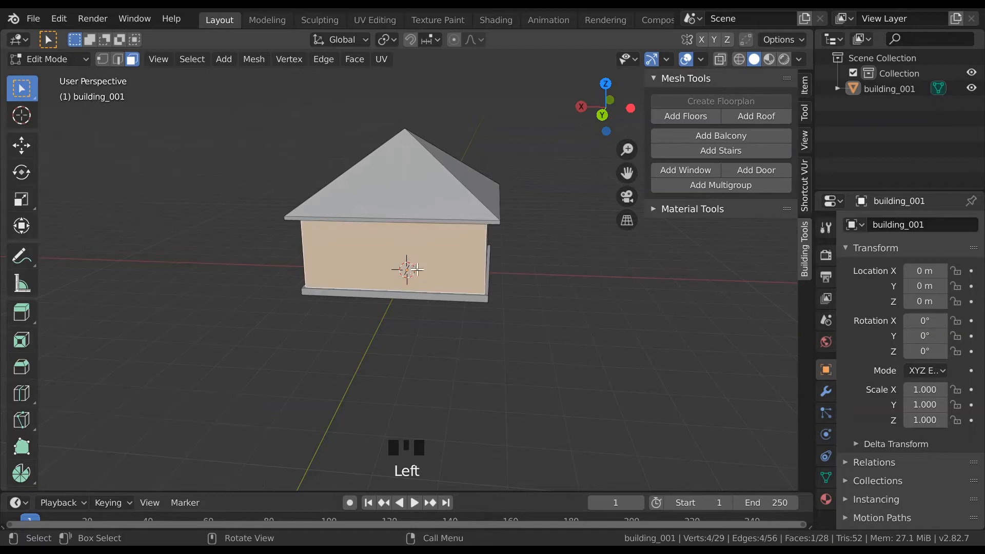
{"action": "middle_click_drag", "start_coordinate": [621, 300], "coordinate": [285, 303]}
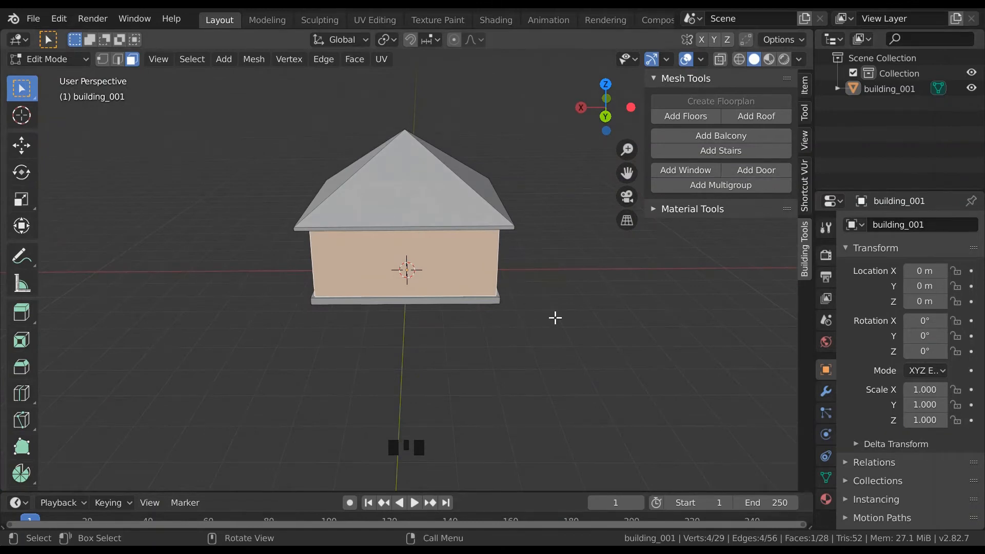
{"action": "left_click", "coordinate": [752, 116]}
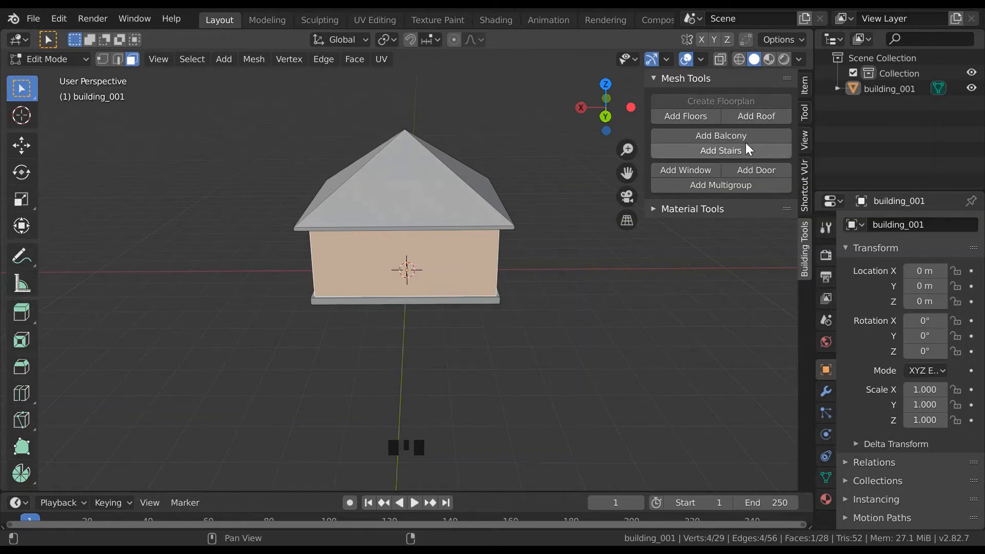
{"action": "left_click", "coordinate": [747, 166]}
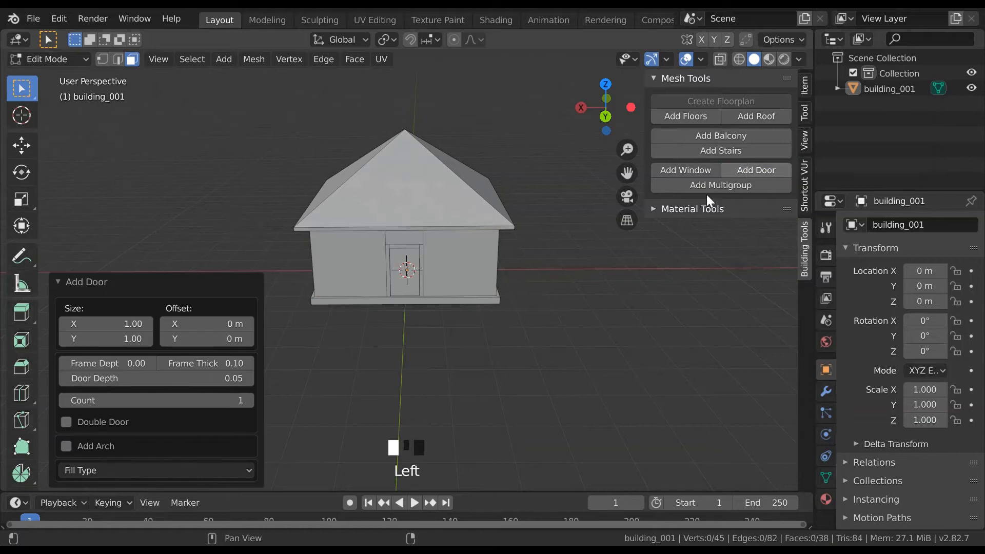
Try a Sphere arch above the door and turn it off again.
{"action": "left_click", "coordinate": [67, 445]}
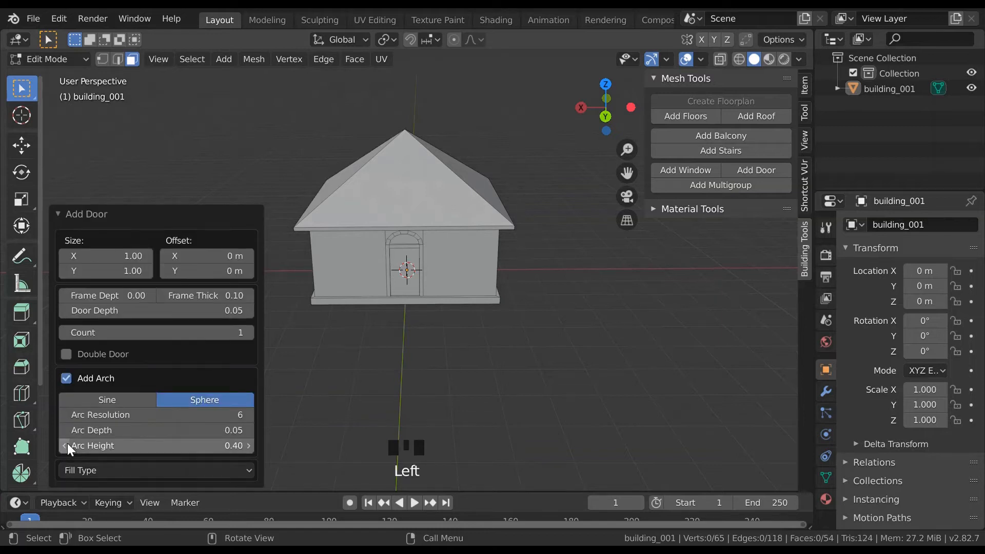
{"action": "middle_click_drag", "start_coordinate": [414, 382], "coordinate": [413, 362]}
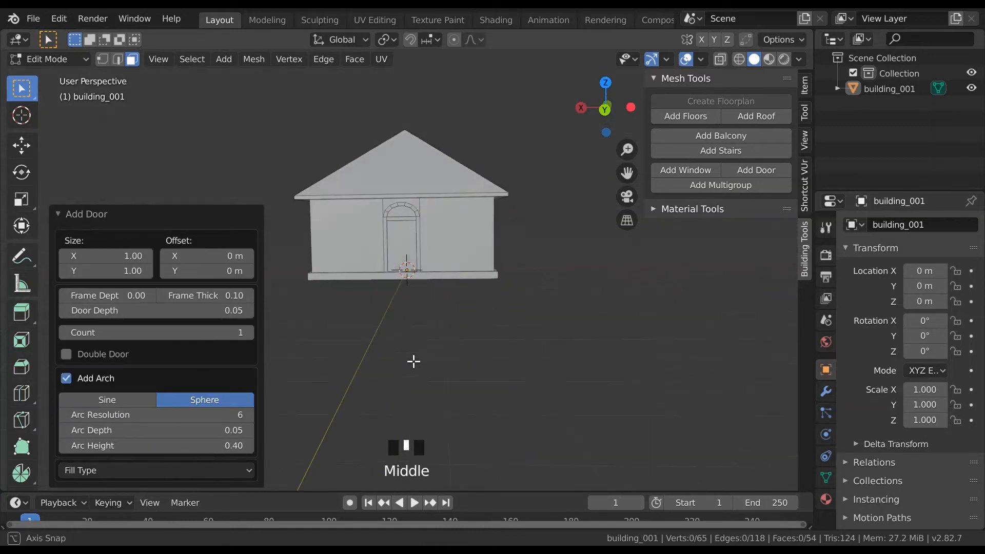
{"action": "left_click", "coordinate": [66, 379]}
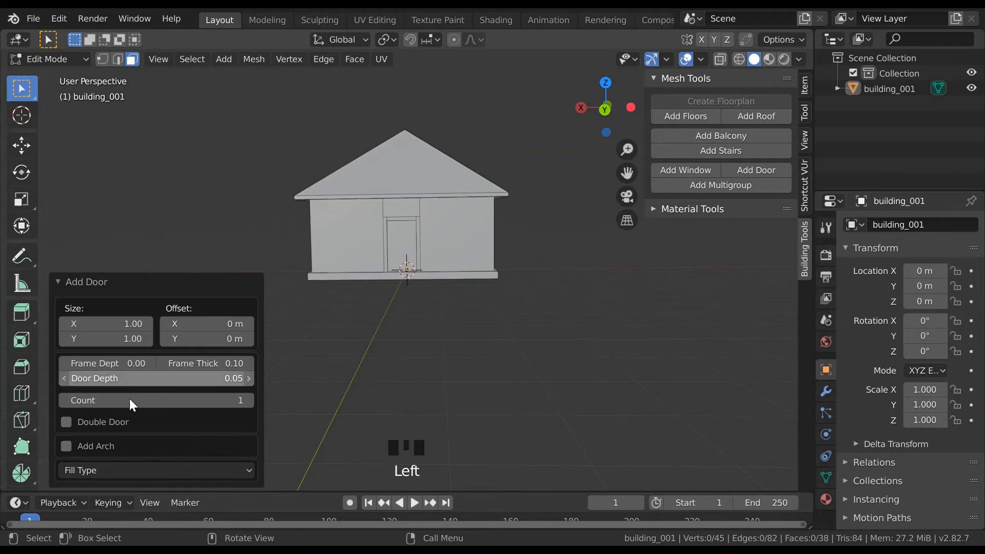
Try the Panels, Glass_Panes and Louver fill types on the door, ending on Panels.
{"action": "left_click", "coordinate": [124, 471]}
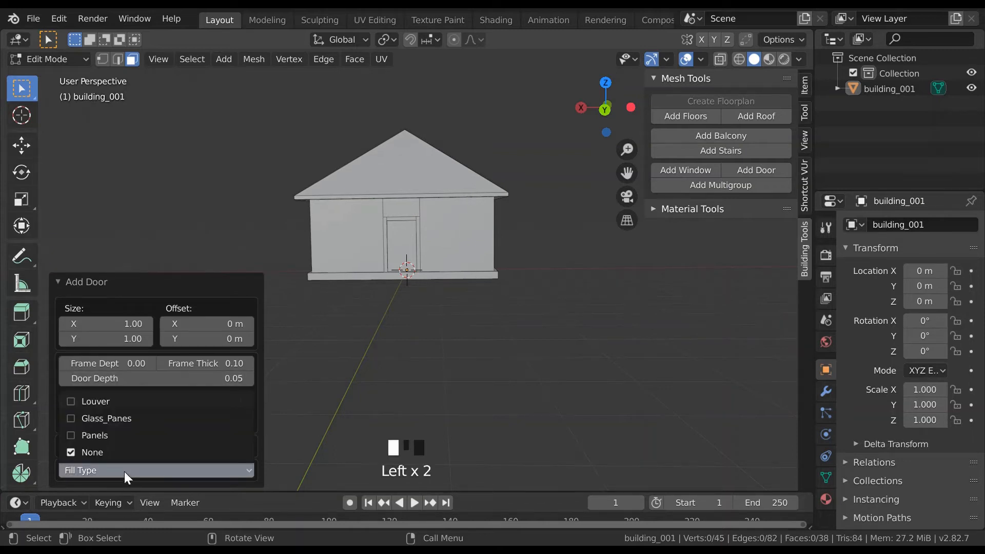
{"action": "left_click", "coordinate": [105, 436]}
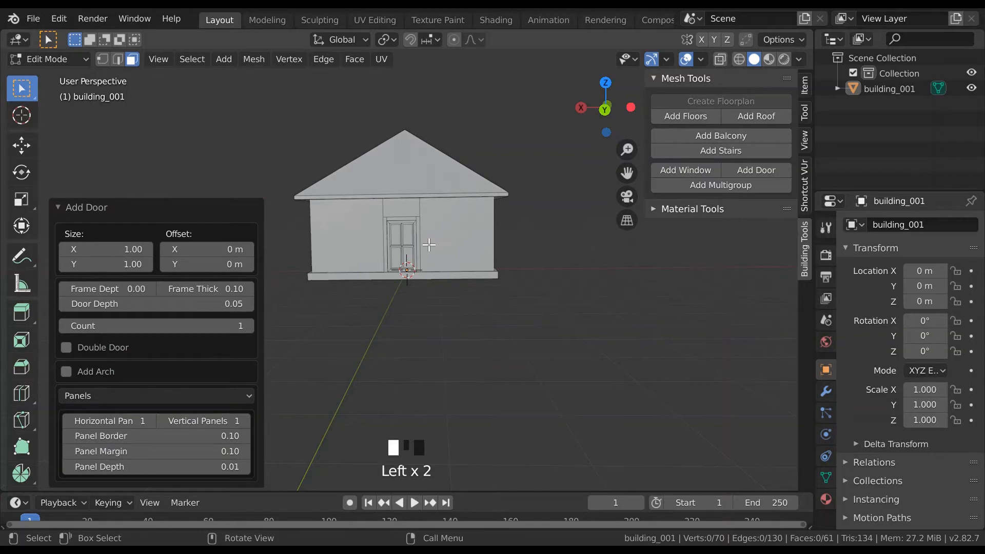
{"action": "middle_click_drag", "start_coordinate": [498, 279], "coordinate": [490, 313]}
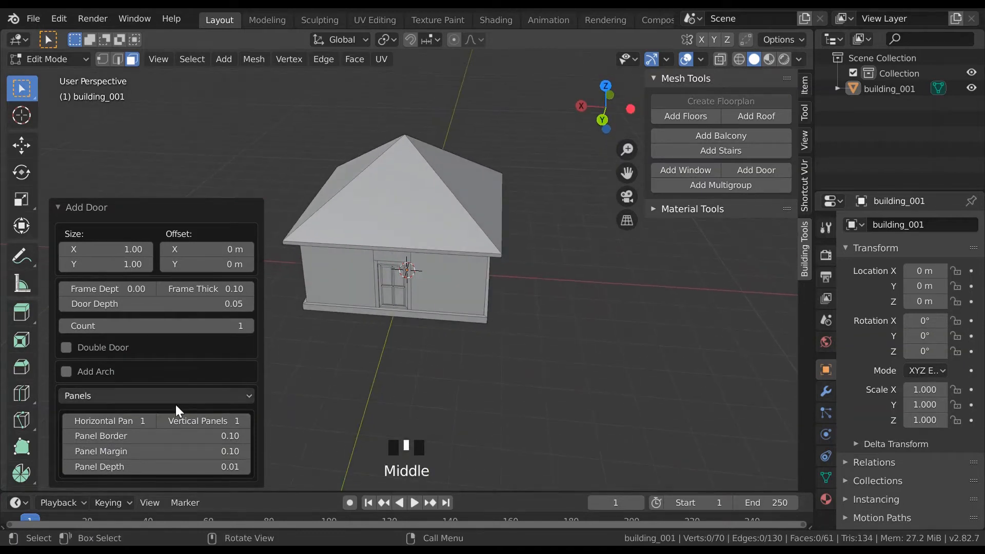
{"action": "left_click", "coordinate": [124, 398]}
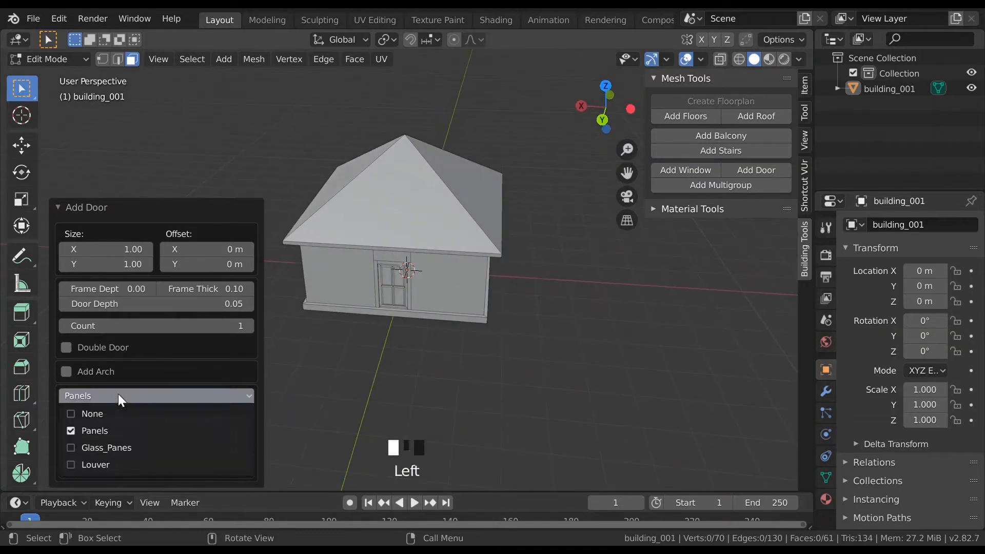
{"action": "left_click", "coordinate": [127, 445]}
{"action": "left_click", "coordinate": [134, 417]}
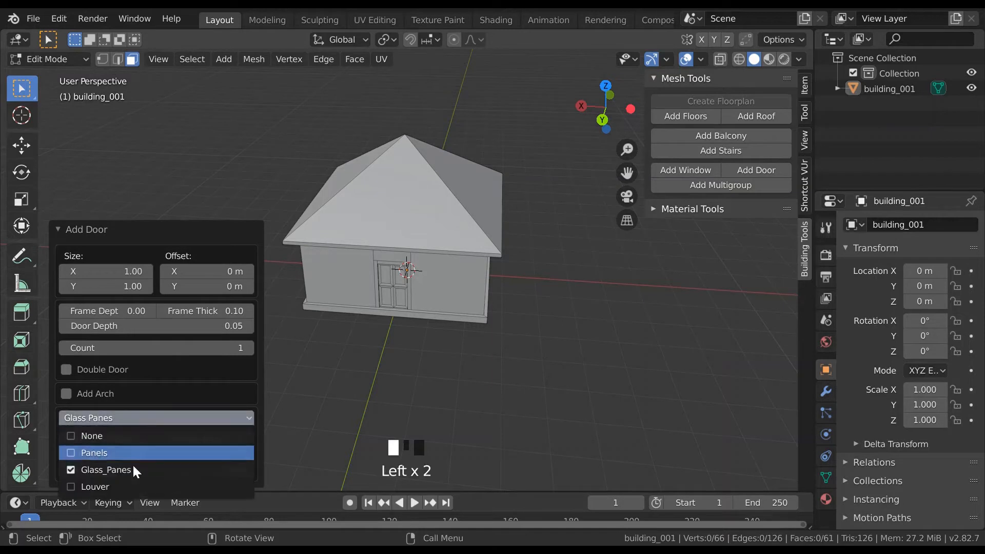
{"action": "left_click", "coordinate": [128, 482]}
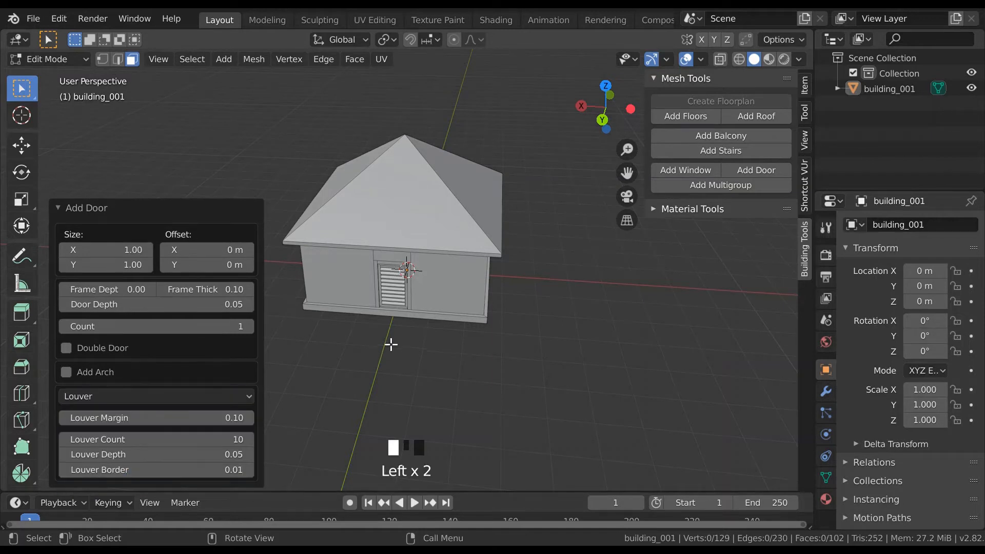
{"action": "mouse_move", "coordinate": [392, 340]}
{"action": "middle_mouse_down"}
{"action": "mouse_move", "coordinate": [402, 341]}
{"action": "mouse_move", "coordinate": [389, 319]}
{"action": "mouse_move", "coordinate": [347, 320]}
{"action": "mouse_move", "coordinate": [392, 336]}
{"action": "middle_mouse_up"}
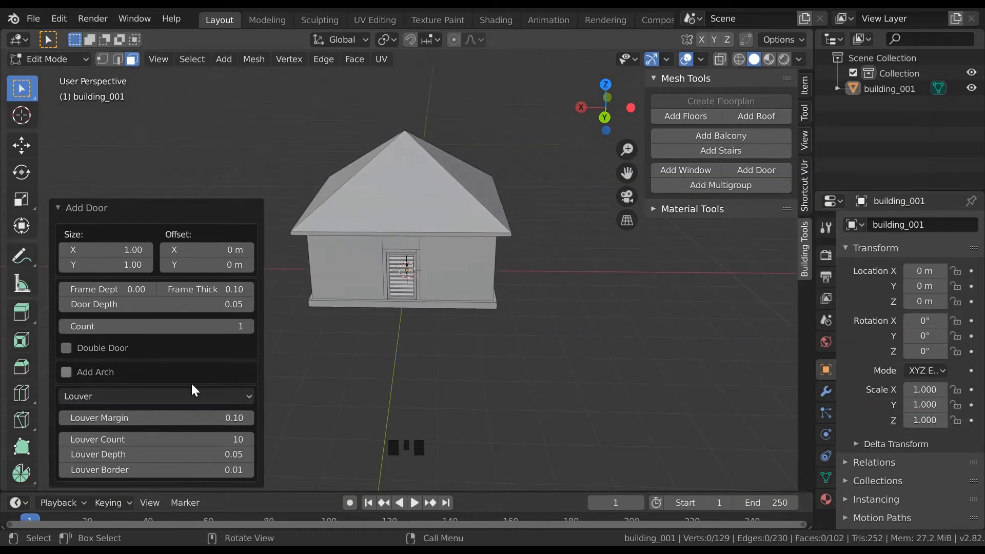
{"action": "left_click", "coordinate": [193, 398]}
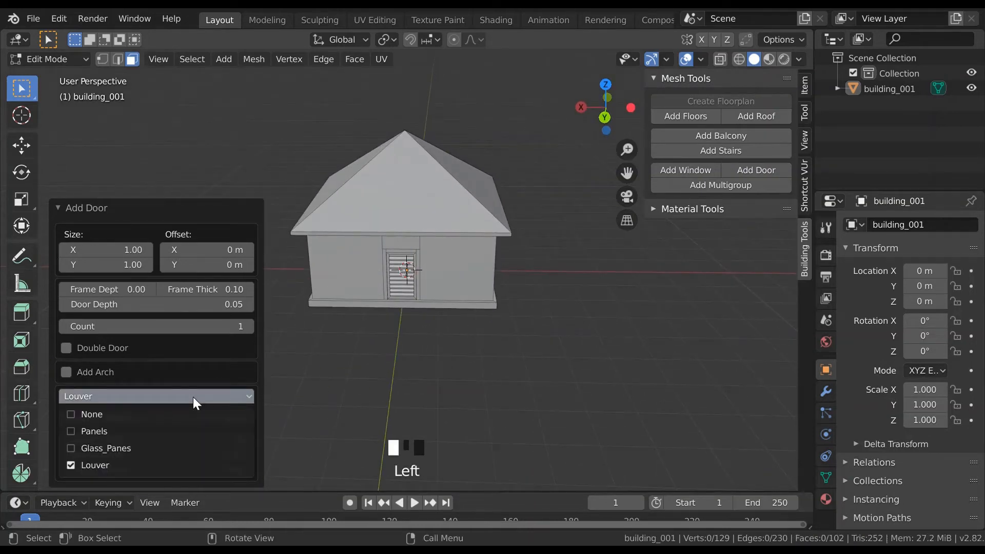
{"action": "left_click", "coordinate": [117, 436]}
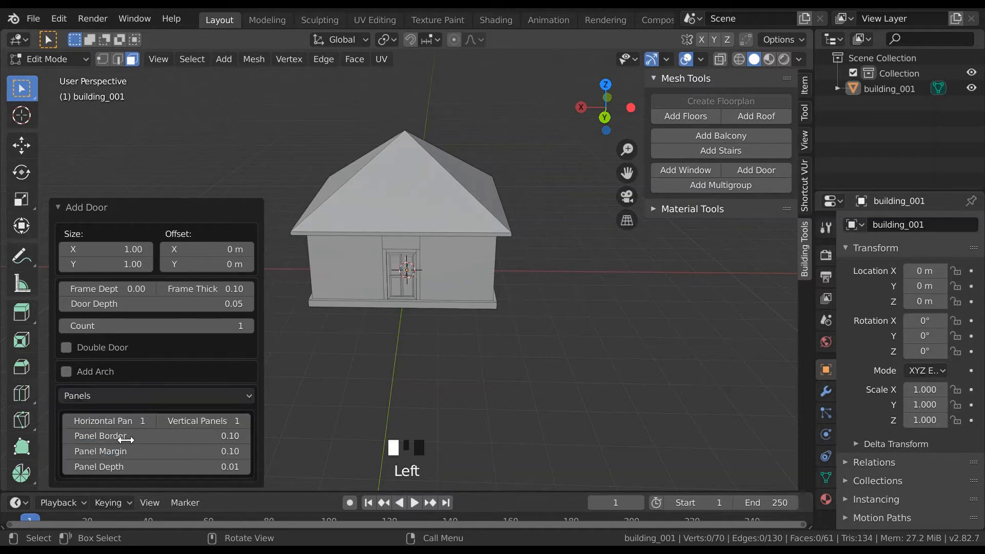
Set the door's fill type to Glass_Panes.
{"action": "left_click", "coordinate": [119, 394]}
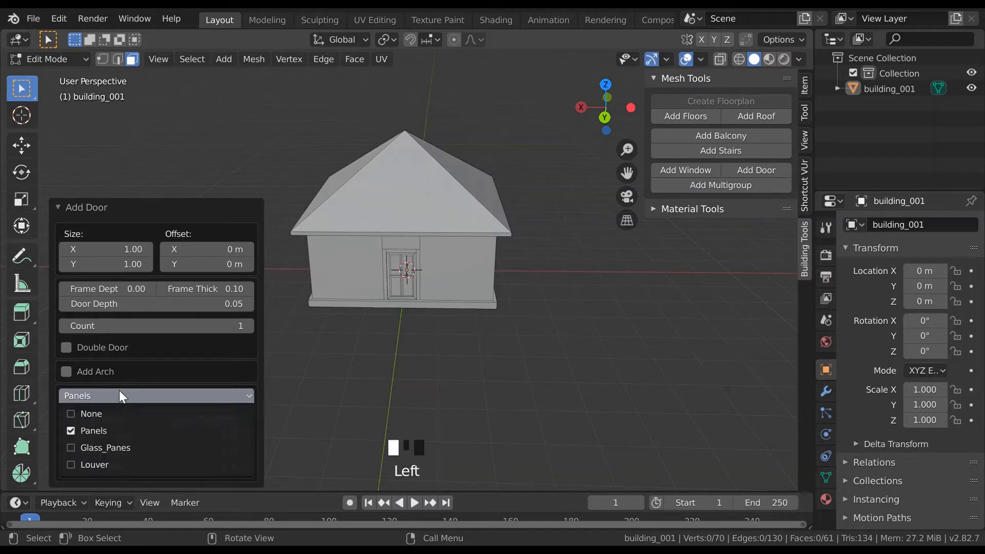
{"action": "left_click", "coordinate": [116, 445]}
{"action": "mouse_move", "coordinate": [424, 352]}
{"action": "middle_mouse_down"}
{"action": "mouse_move", "coordinate": [391, 345]}
{"action": "mouse_move", "coordinate": [407, 345]}
{"action": "middle_mouse_up"}
{"action": "scroll", "coordinate": [393, 343], "scroll_direction": "up", "scroll_amount": 3}
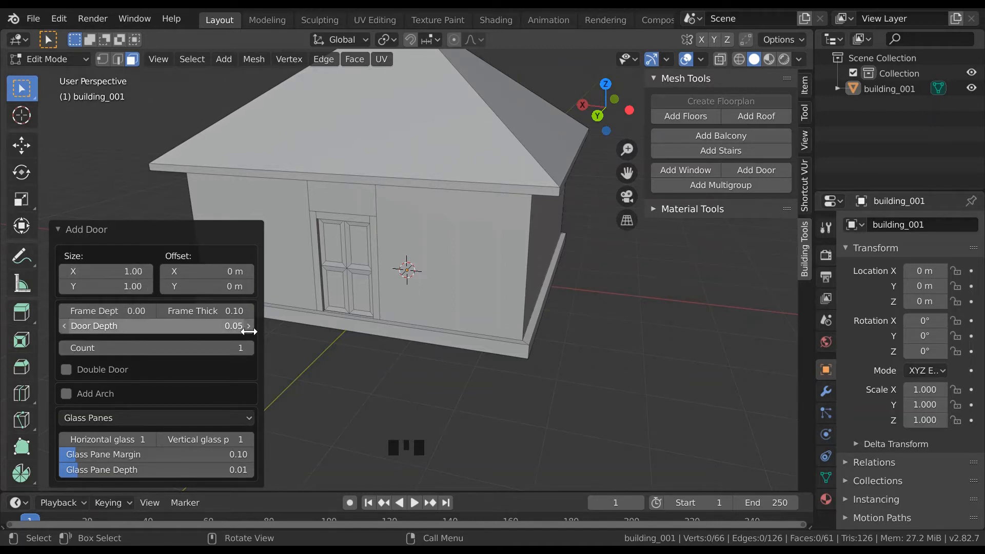
Set the door's frame depth to 0.11 and try a door depth of 0.08.
{"action": "triple_click", "coordinate": [149, 311]}
{"action": "triple_click", "coordinate": [150, 315]}
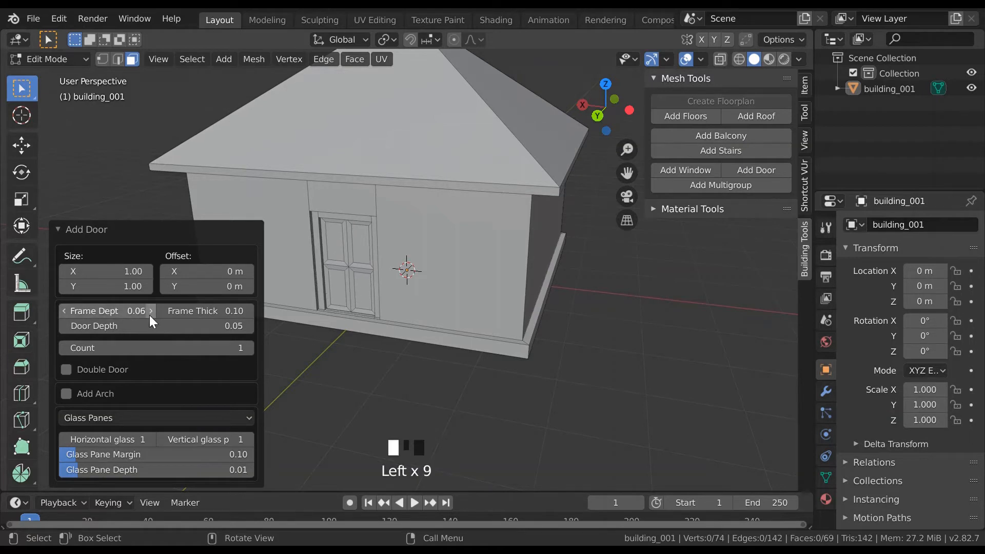
{"action": "left_click", "coordinate": [150, 315]}
{"action": "triple_click", "coordinate": [150, 315]}
{"action": "triple_click", "coordinate": [150, 315]}
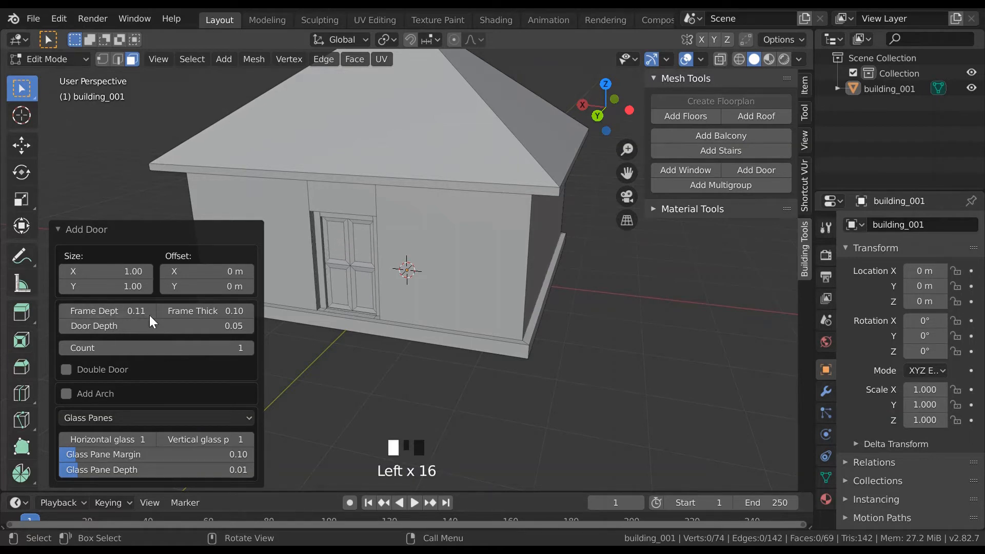
{"action": "left_click", "coordinate": [249, 327]}
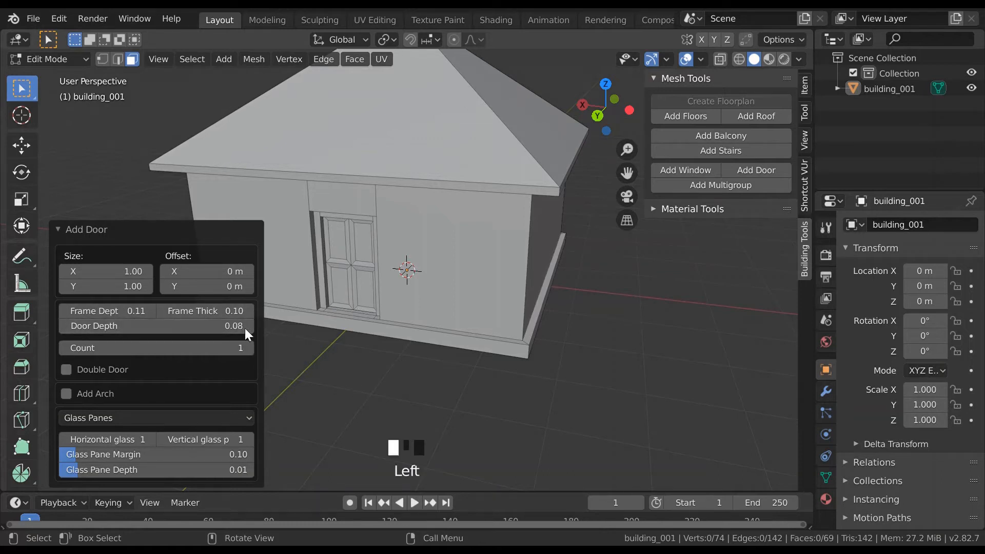
{"action": "left_click", "coordinate": [66, 329]}
Add a single window to the side wall adjacent to the door wall, with Glass_Panes as its fill type.
{"action": "middle_click_drag", "start_coordinate": [464, 327], "coordinate": [412, 329]}
{"action": "left_click", "coordinate": [458, 270]}
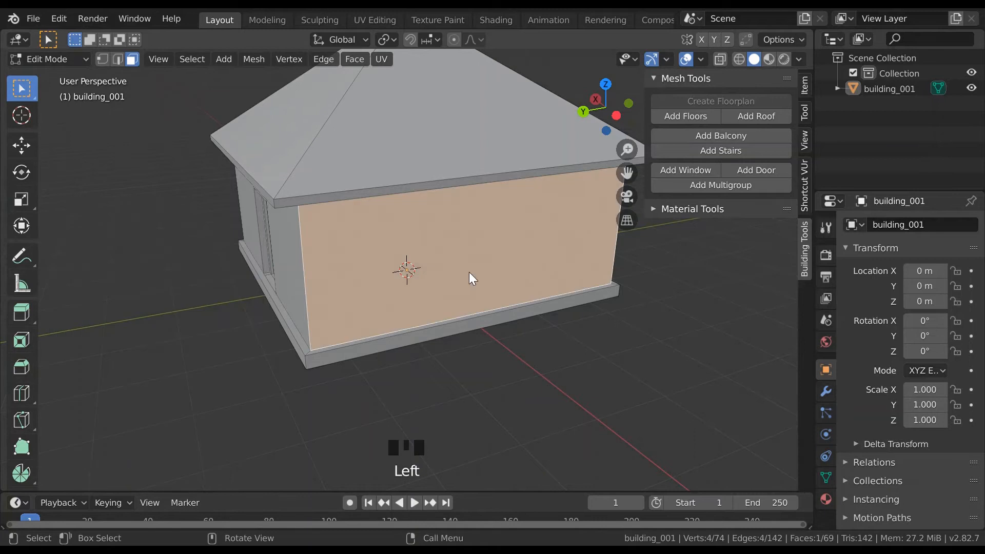
{"action": "left_click", "coordinate": [703, 168]}
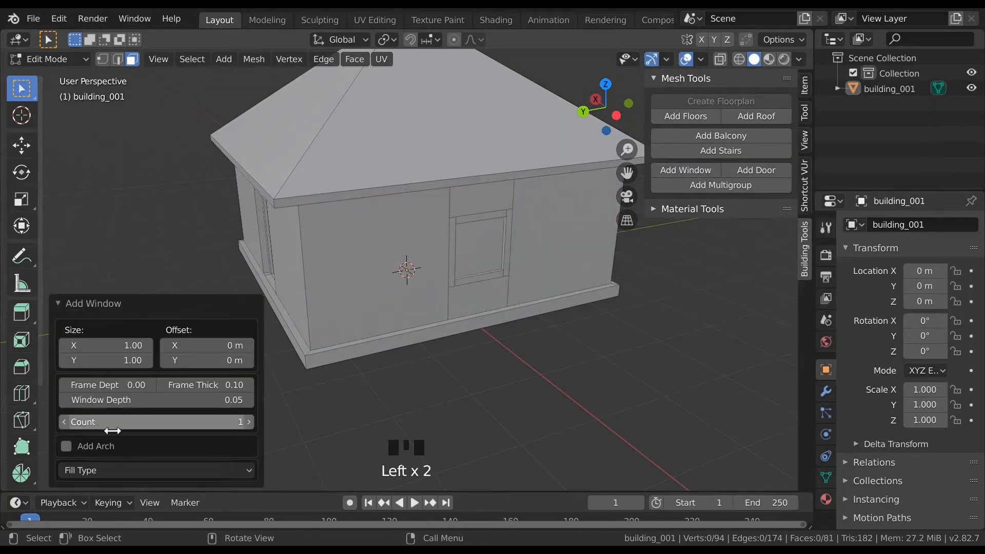
{"action": "left_click", "coordinate": [105, 472]}
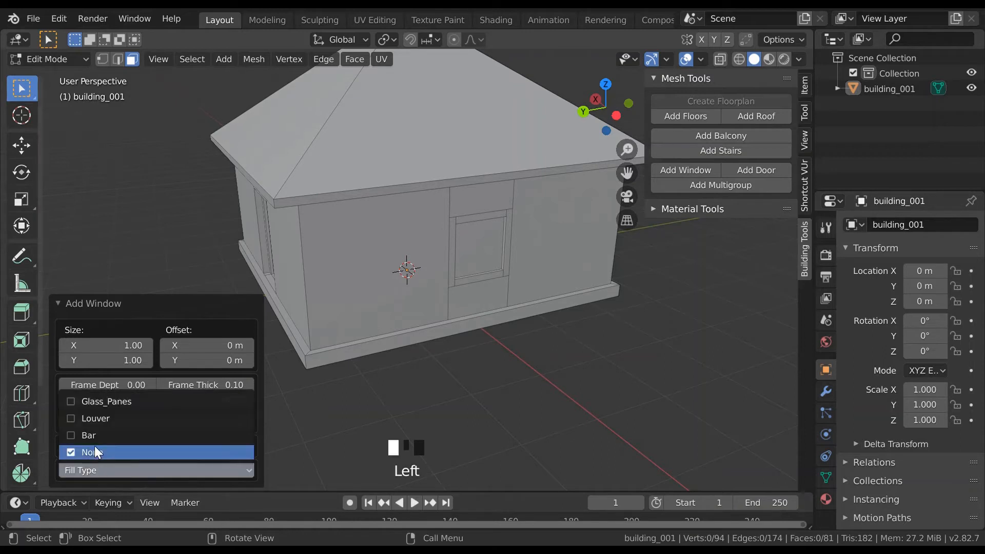
{"action": "left_click", "coordinate": [106, 402]}
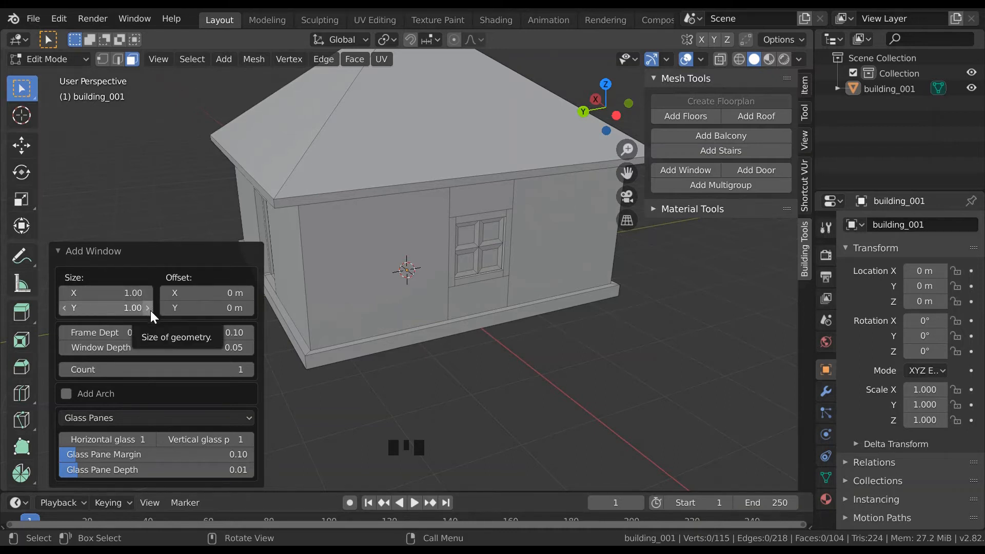
{"action": "middle_click_drag", "start_coordinate": [525, 270], "coordinate": [513, 300]}
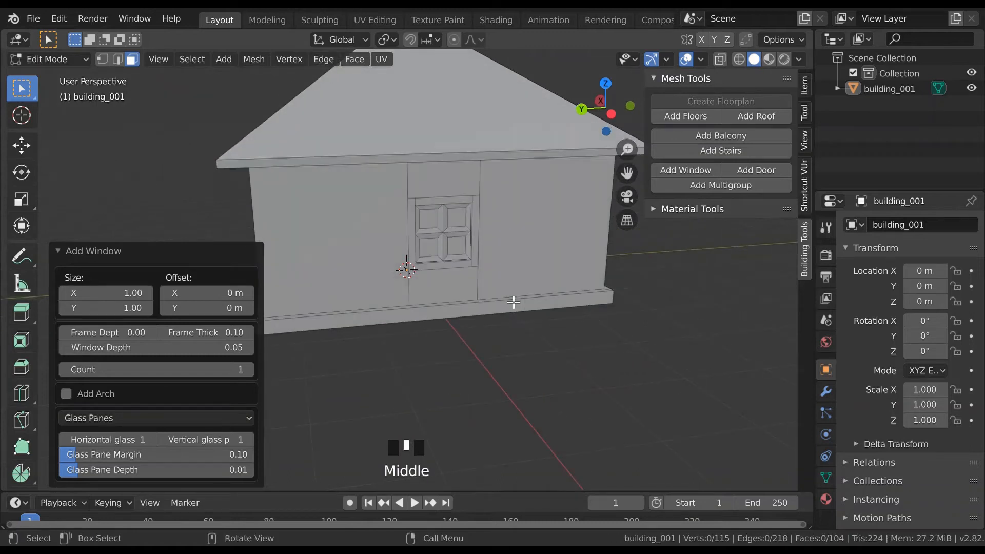
Set the window's X and Y size to 1.12.
{"action": "scroll", "coordinate": [501, 268], "scroll_direction": "down", "scroll_amount": 2}
{"action": "middle_click_drag", "start_coordinate": [489, 264], "coordinate": [442, 277]}
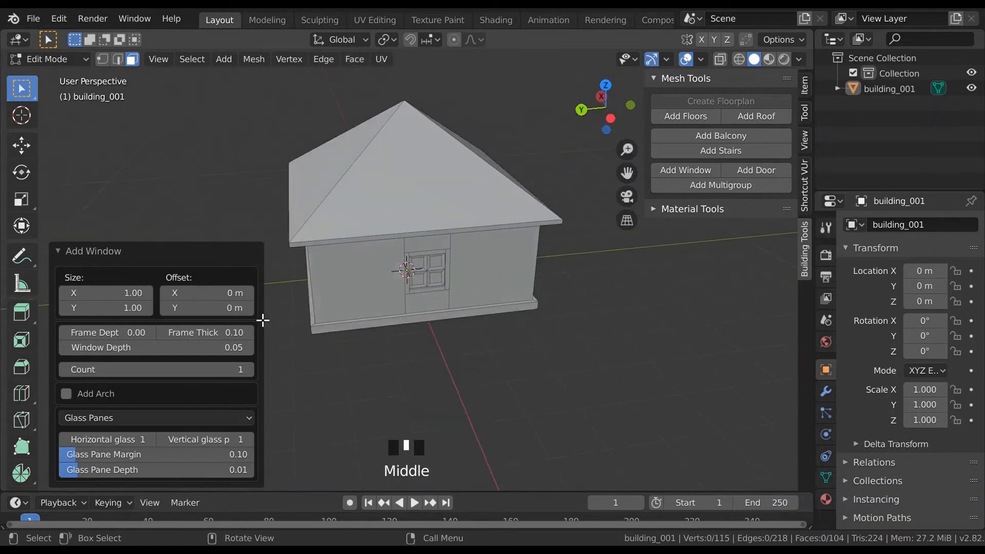
{"action": "left_click", "coordinate": [149, 308]}
{"action": "left_click", "coordinate": [148, 308]}
{"action": "left_click", "coordinate": [149, 309]}
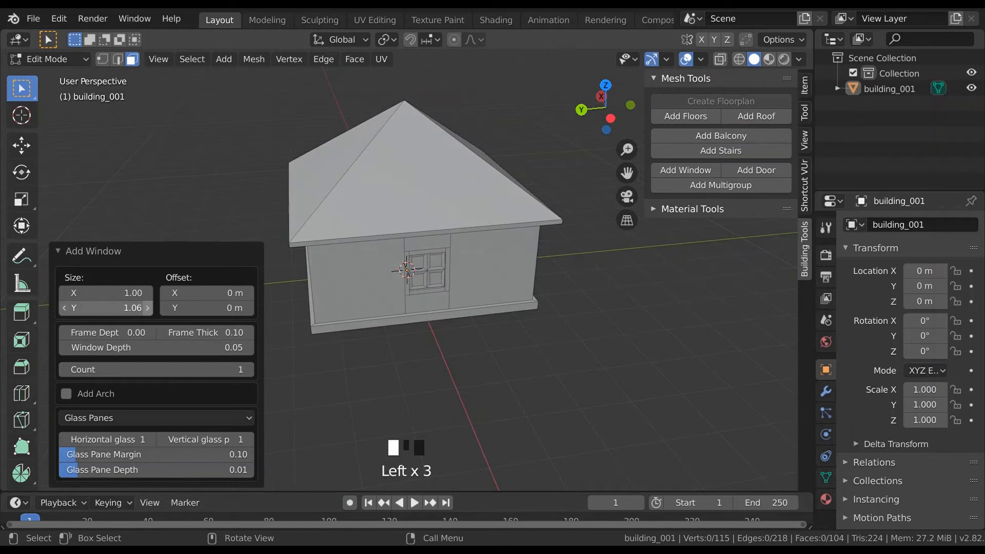
{"action": "left_click", "coordinate": [148, 292]}
{"action": "left_click", "coordinate": [147, 292]}
{"action": "left_click", "coordinate": [148, 292]}
{"action": "left_click", "coordinate": [148, 292]}
{"action": "left_click", "coordinate": [148, 293]}
{"action": "left_click", "coordinate": [147, 292]}
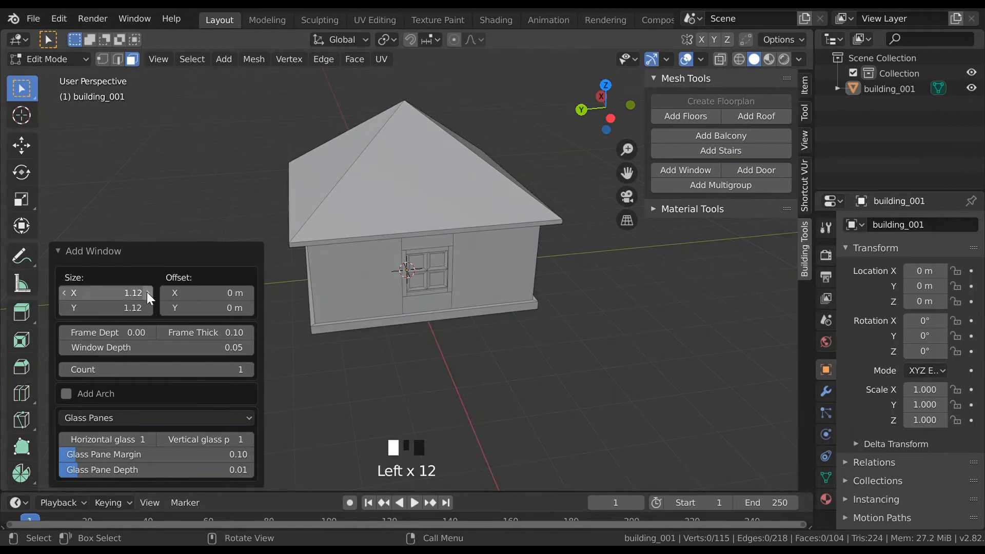
Set the window's frame depth to 0.06.
{"action": "mouse_move", "coordinate": [527, 351]}
{"action": "middle_mouse_down"}
{"action": "mouse_move", "coordinate": [501, 340]}
{"action": "mouse_move", "coordinate": [528, 348]}
{"action": "middle_mouse_up"}
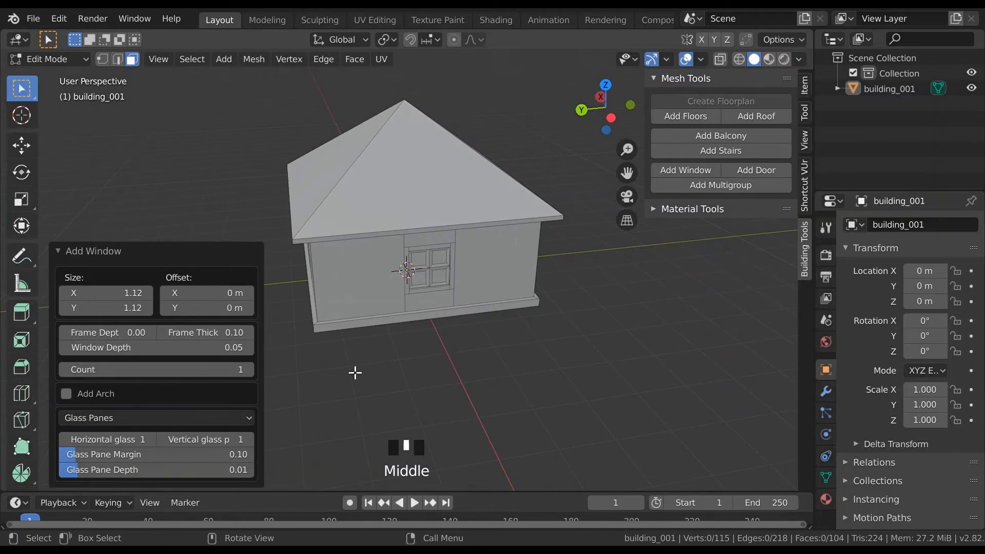
{"action": "mouse_move", "coordinate": [354, 372]}
{"action": "middle_mouse_down"}
{"action": "mouse_move", "coordinate": [416, 373]}
{"action": "mouse_move", "coordinate": [422, 359]}
{"action": "mouse_move", "coordinate": [367, 352]}
{"action": "mouse_move", "coordinate": [364, 365]}
{"action": "middle_mouse_up"}
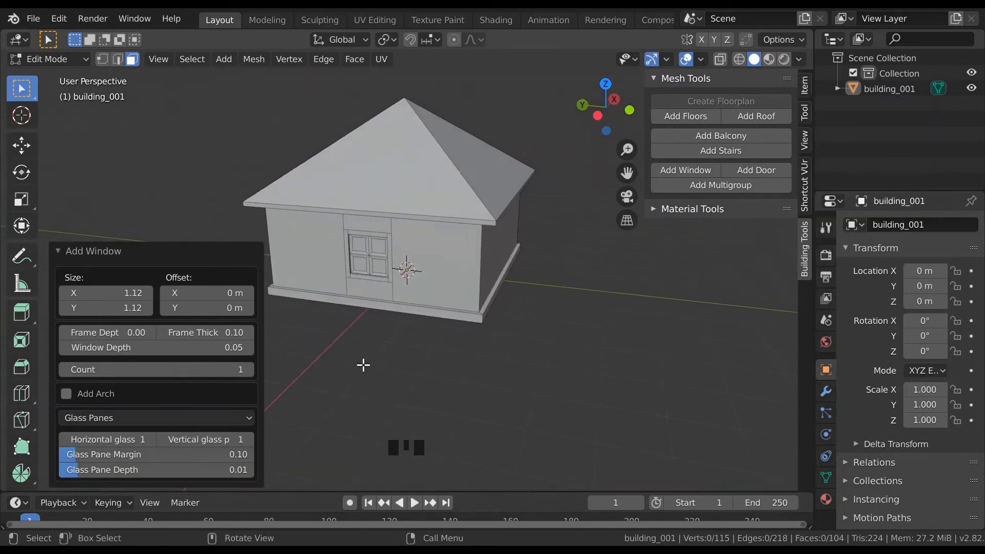
{"action": "scroll", "coordinate": [390, 371], "scroll_direction": "up", "scroll_amount": 3}
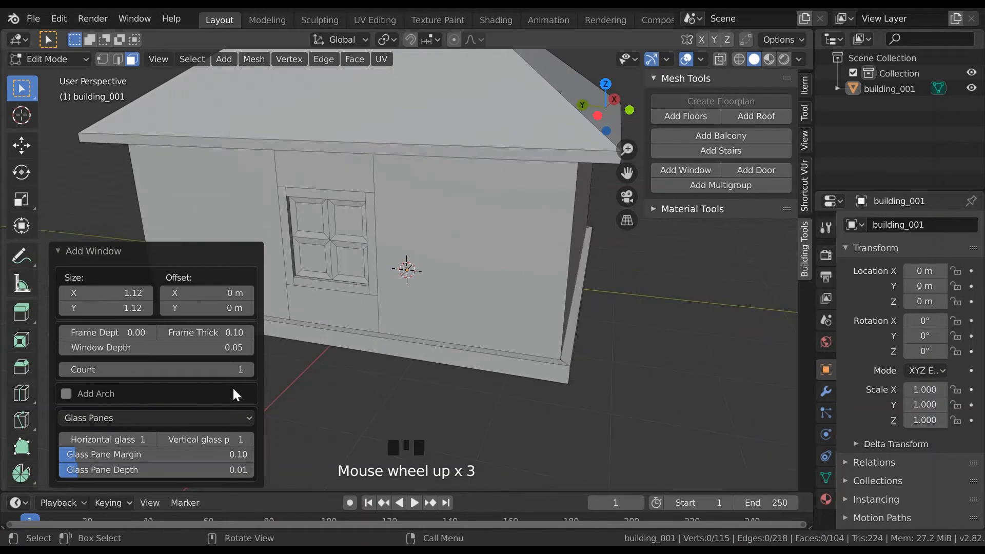
{"action": "left_click", "coordinate": [149, 333]}
{"action": "left_click", "coordinate": [149, 332]}
{"action": "left_click", "coordinate": [149, 333]}
{"action": "left_click", "coordinate": [149, 332]}
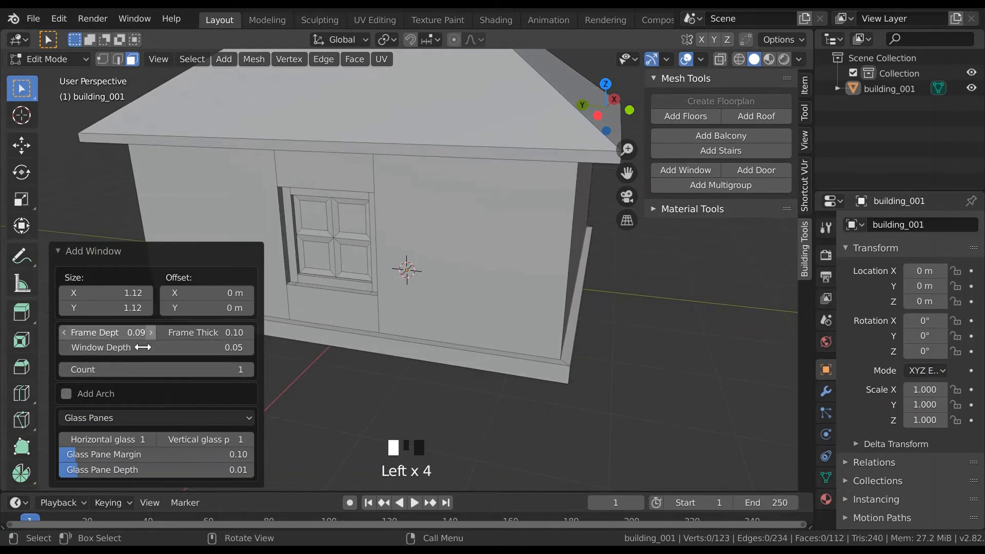
{"action": "left_click", "coordinate": [66, 335]}
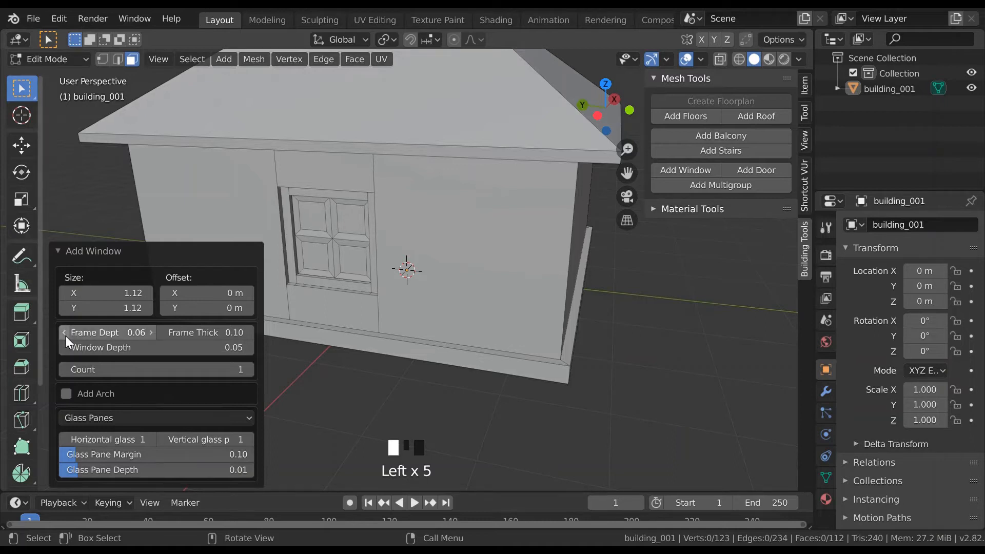
Add a matching window to the side wall opposite the first window.
{"action": "middle_click_drag", "start_coordinate": [602, 343], "coordinate": [459, 337]}
{"action": "scroll", "coordinate": [459, 337], "scroll_direction": "down", "scroll_amount": 2}
{"action": "left_click", "coordinate": [468, 287]}
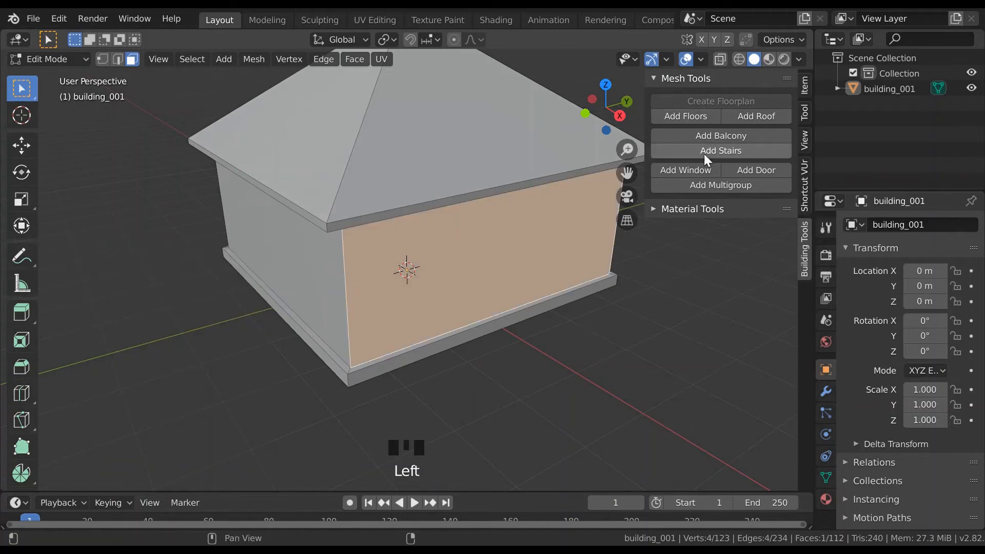
{"action": "left_click", "coordinate": [710, 166]}
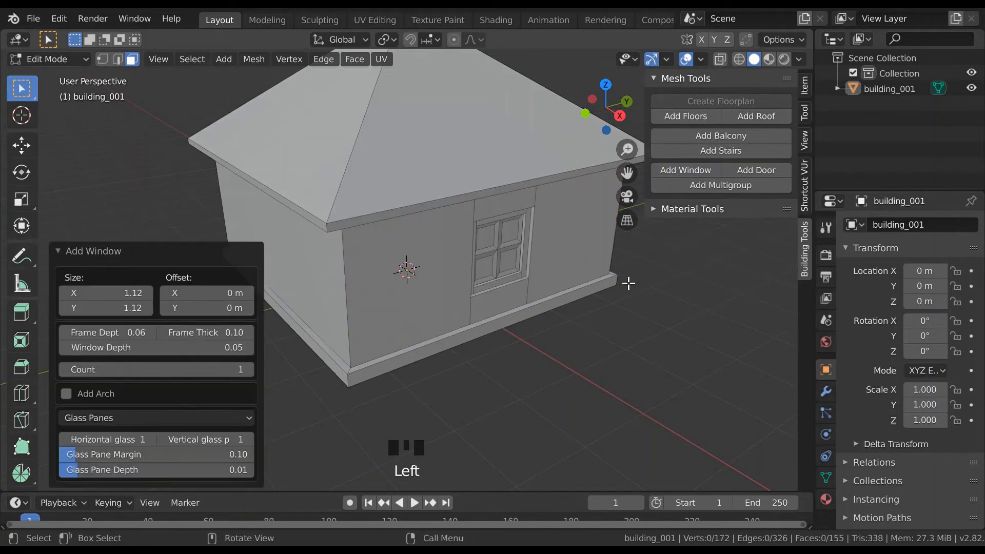
Add a window with the same settings to the back wall, opposite the door.
{"action": "middle_click_drag", "start_coordinate": [574, 308], "coordinate": [473, 193]}
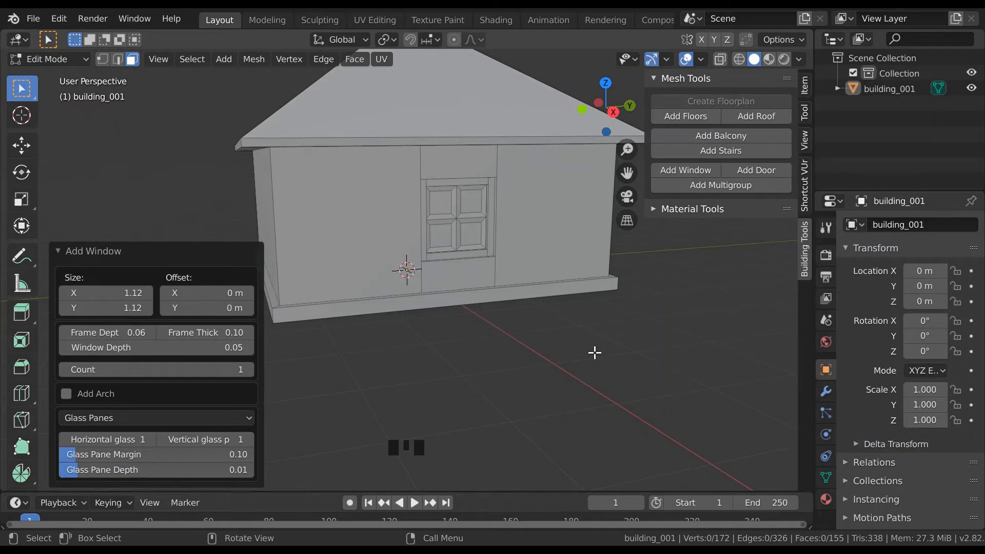
{"action": "middle_click_drag", "start_coordinate": [604, 349], "coordinate": [582, 315]}
{"action": "left_click", "coordinate": [515, 277]}
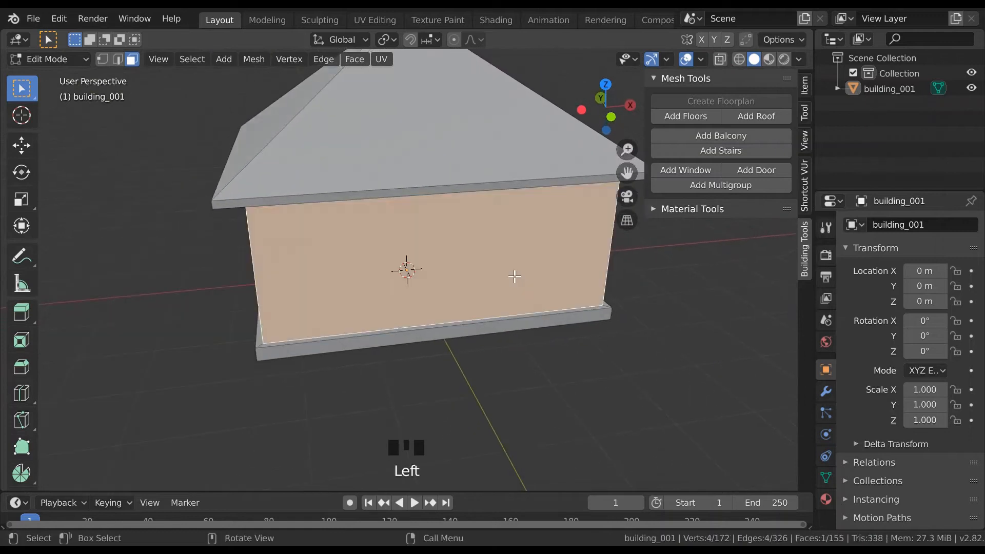
{"action": "middle_click_drag", "start_coordinate": [617, 365], "coordinate": [641, 361]}
{"action": "left_click", "coordinate": [681, 168]}
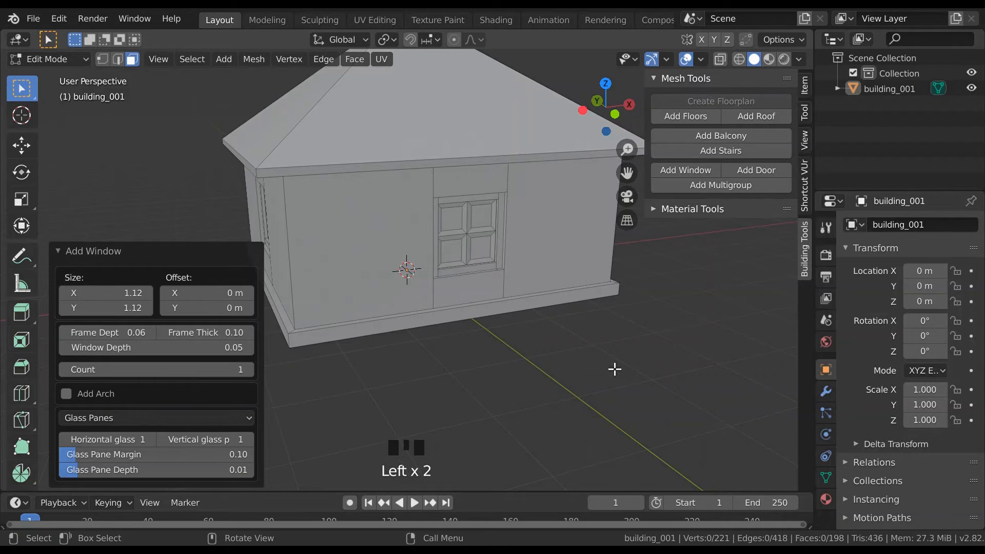
Add stairs to the front face of the floor slab, below the door.
{"action": "middle_click_drag", "start_coordinate": [587, 357], "coordinate": [811, 375]}
{"action": "middle_click_drag", "start_coordinate": [766, 316], "coordinate": [718, 301]}
{"action": "scroll", "coordinate": [544, 322], "scroll_direction": "up", "scroll_amount": 2}
{"action": "middle_click_drag", "start_coordinate": [587, 314], "coordinate": [623, 296]}
{"action": "scroll", "coordinate": [565, 284], "scroll_direction": "down", "scroll_amount": 1}
{"action": "left_click", "coordinate": [417, 306]}
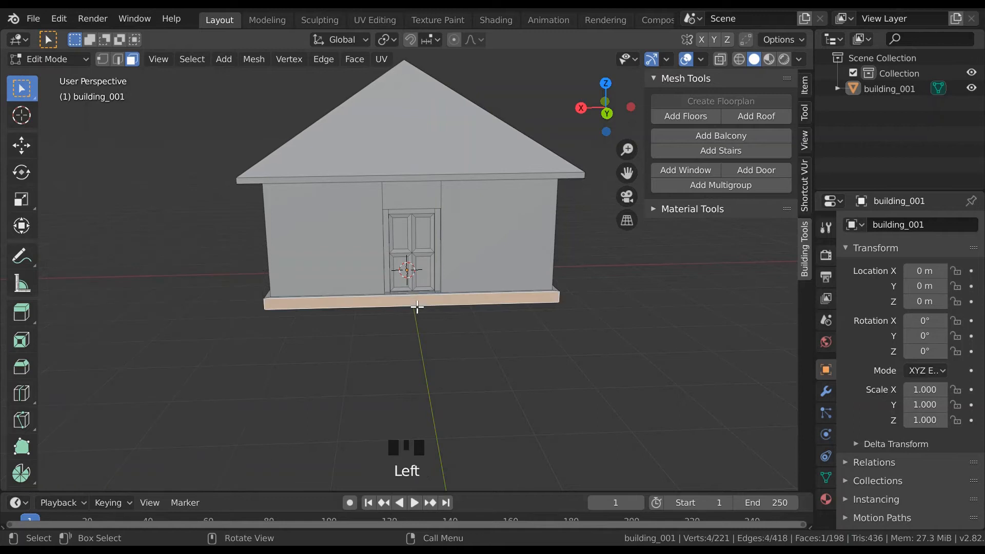
{"action": "left_click", "coordinate": [723, 150]}
{"action": "middle_click_drag", "start_coordinate": [662, 436], "coordinate": [460, 464]}
{"action": "scroll", "coordinate": [551, 374], "scroll_direction": "up", "scroll_amount": 1}
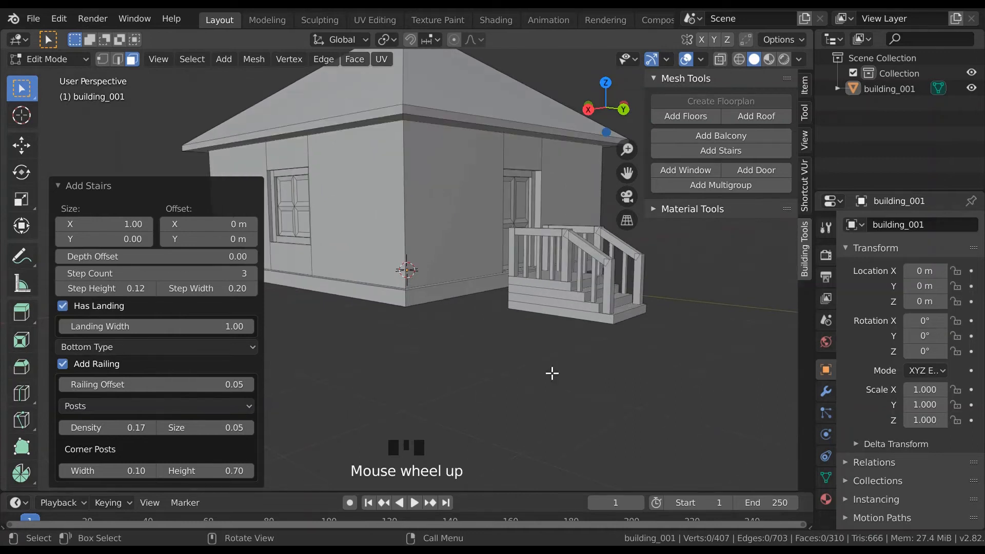
Raise the stairs by setting their Y offset to 0.31 m.
{"action": "left_click", "coordinate": [250, 237]}
{"action": "left_click", "coordinate": [251, 237]}
{"action": "left_click", "coordinate": [250, 237]}
{"action": "left_click", "coordinate": [250, 238]}
{"action": "left_click", "coordinate": [251, 238]}
{"action": "left_click", "coordinate": [250, 237]}
{"action": "left_click", "coordinate": [251, 237]}
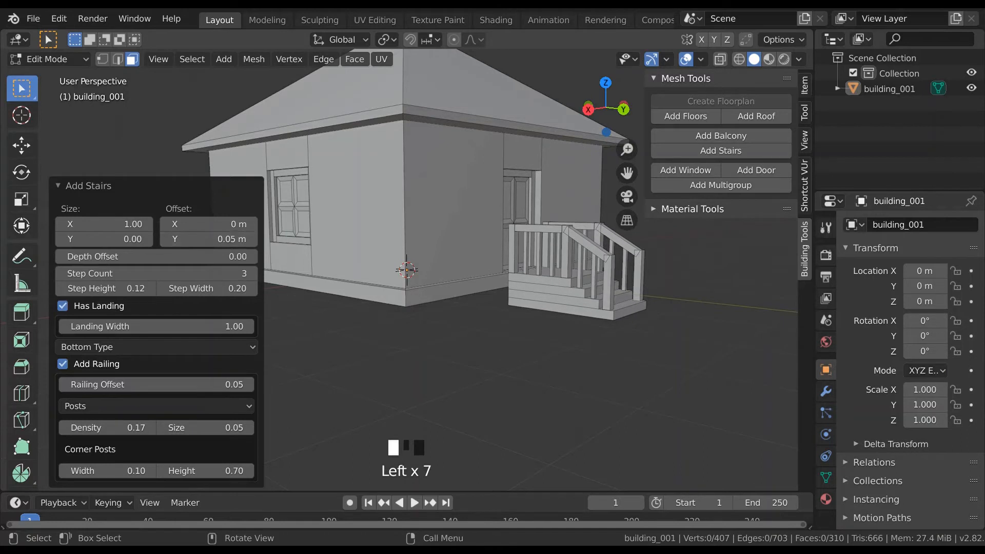
{"action": "left_click", "coordinate": [250, 238]}
{"action": "left_click", "coordinate": [250, 237]}
{"action": "left_click", "coordinate": [250, 237]}
{"action": "left_click", "coordinate": [251, 237]}
{"action": "left_click", "coordinate": [250, 238]}
{"action": "left_click", "coordinate": [250, 238]}
{"action": "left_click", "coordinate": [250, 237]}
{"action": "left_click", "coordinate": [250, 238]}
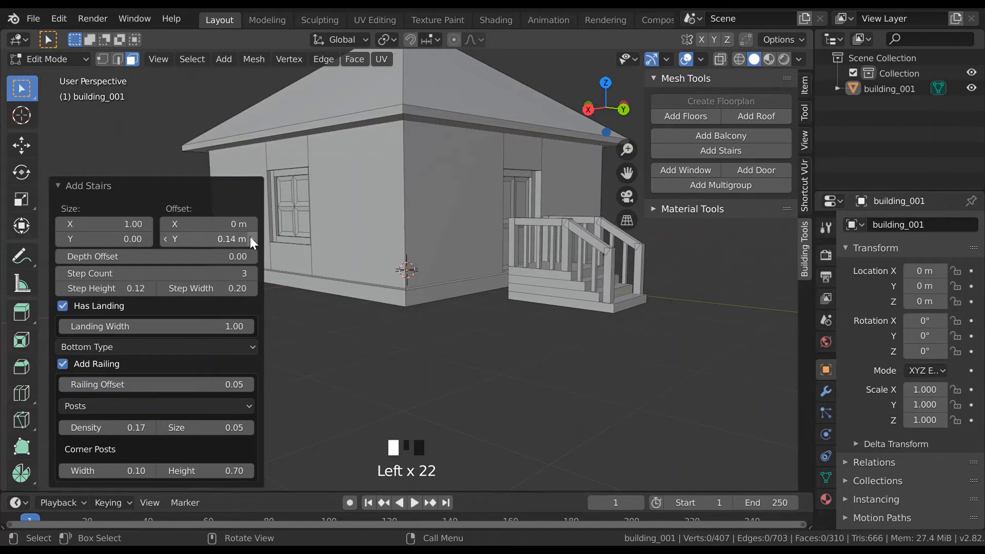
{"action": "left_click", "coordinate": [251, 239]}
{"action": "left_click", "coordinate": [250, 238]}
{"action": "left_click", "coordinate": [251, 239]}
{"action": "left_click", "coordinate": [251, 238]}
{"action": "left_click", "coordinate": [250, 238]}
{"action": "left_click", "coordinate": [251, 238]}
{"action": "left_click", "coordinate": [251, 238]}
{"action": "left_click", "coordinate": [251, 239]}
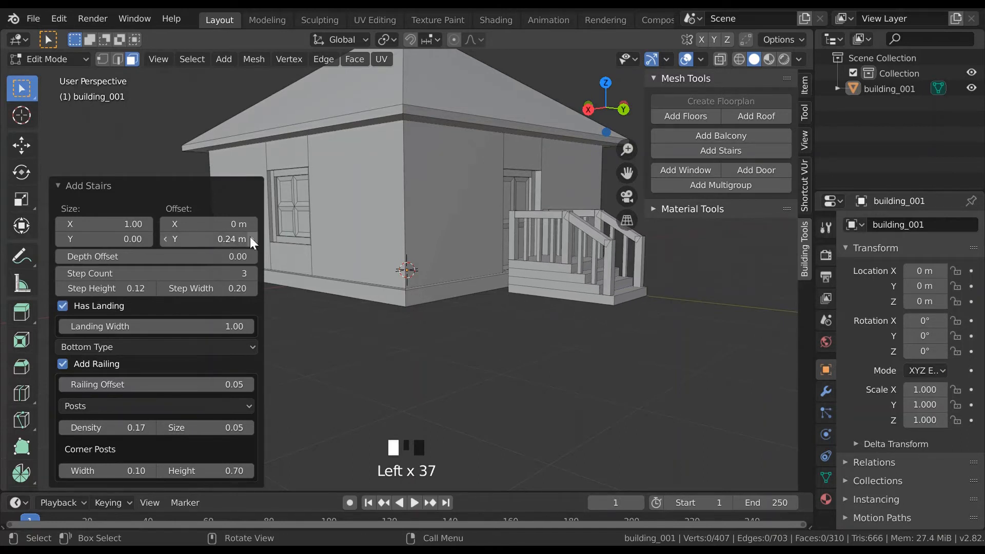
{"action": "left_click", "coordinate": [251, 238]}
{"action": "left_click", "coordinate": [251, 239]}
{"action": "left_click", "coordinate": [251, 239]}
{"action": "left_click", "coordinate": [251, 239]}
{"action": "left_click", "coordinate": [251, 239]}
{"action": "left_click", "coordinate": [251, 238]}
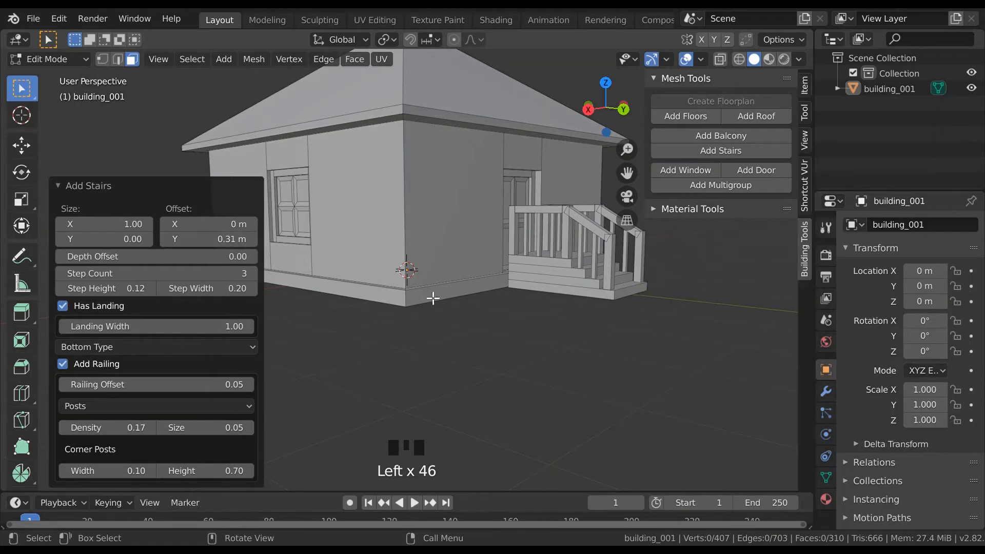
Try the Rails and Wall railing types on the stairs, ending with the railing turned off.
{"action": "middle_click_drag", "start_coordinate": [577, 306], "coordinate": [517, 317]}
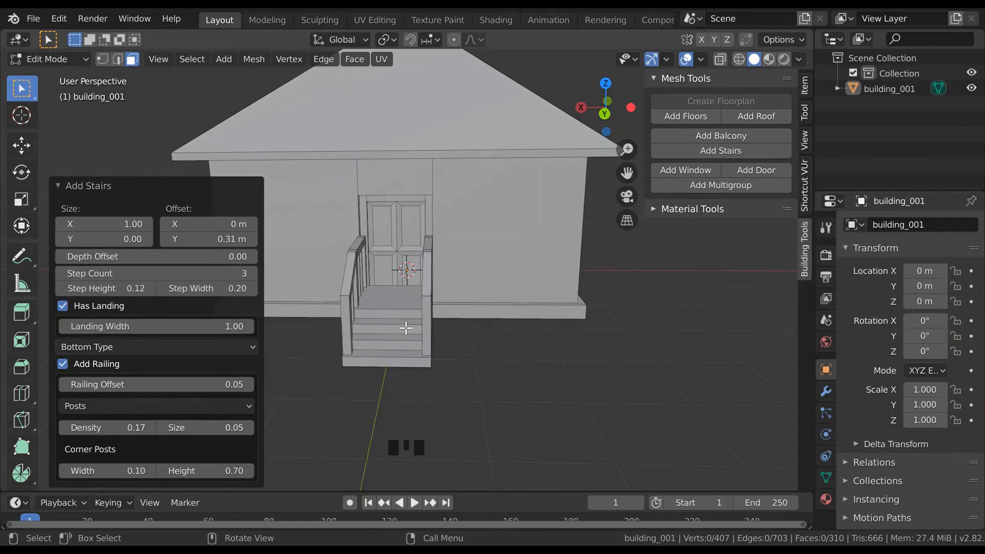
{"action": "mouse_move", "coordinate": [395, 330]}
{"action": "middle_mouse_down"}
{"action": "mouse_move", "coordinate": [362, 328]}
{"action": "mouse_move", "coordinate": [390, 323]}
{"action": "middle_mouse_up"}
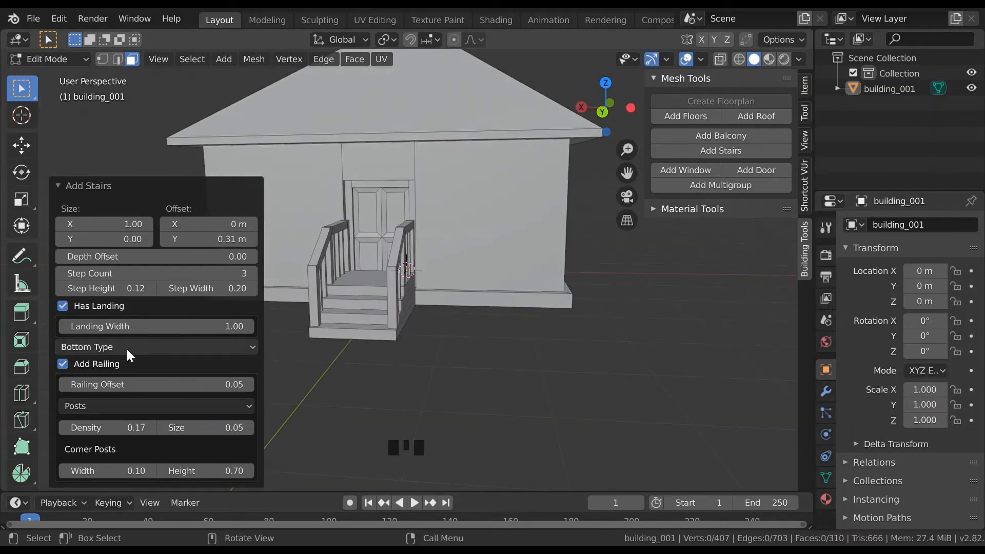
{"action": "left_click", "coordinate": [140, 405]}
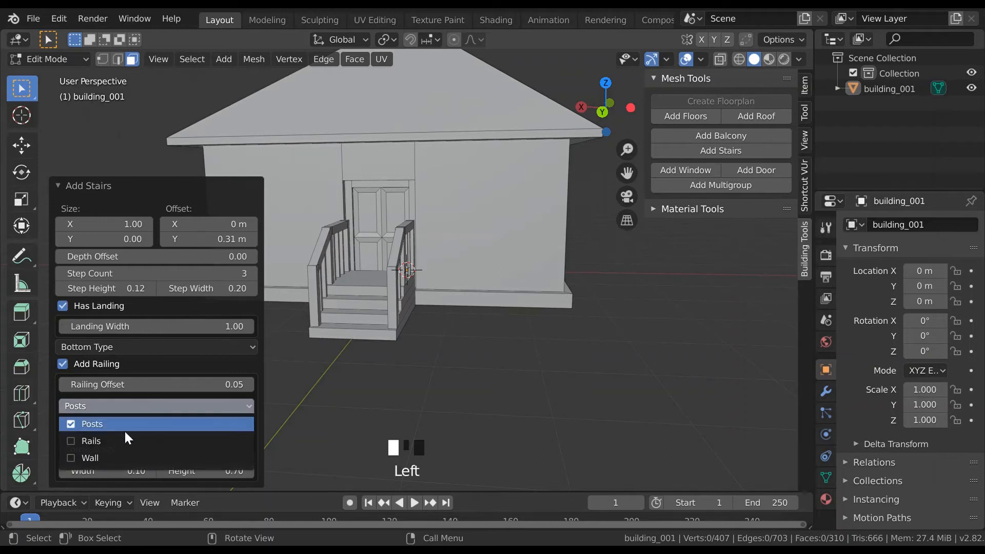
{"action": "left_click", "coordinate": [110, 442]}
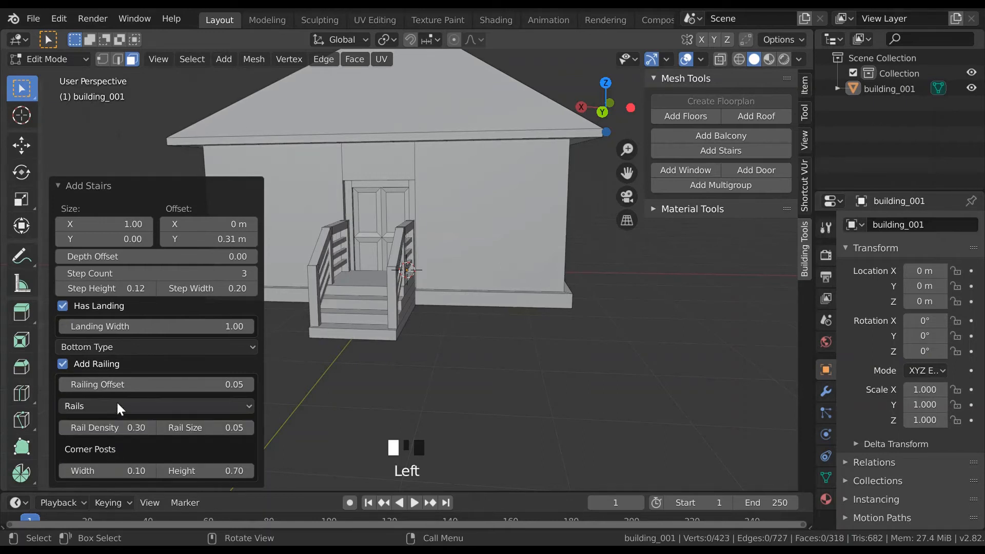
{"action": "left_click", "coordinate": [116, 403]}
{"action": "left_click", "coordinate": [125, 451]}
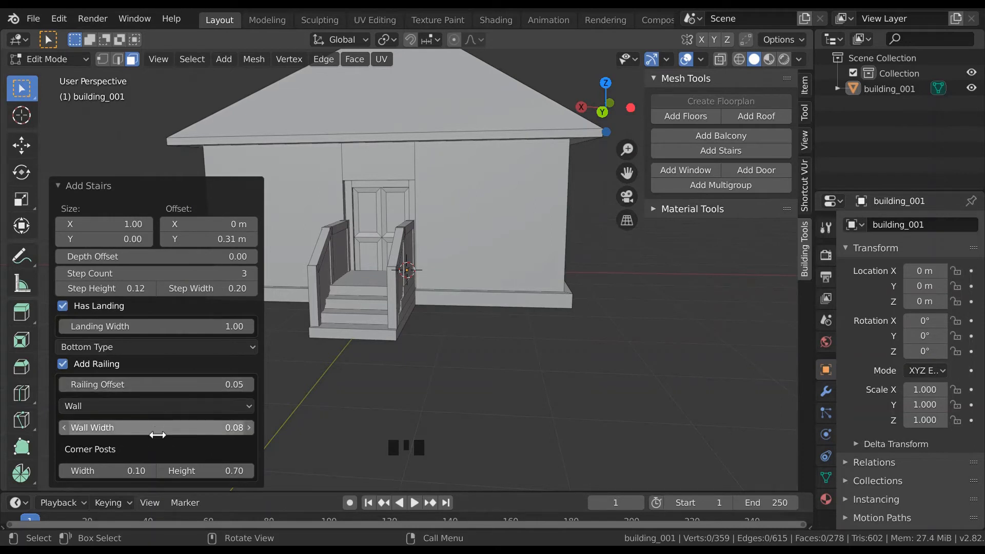
{"action": "left_click", "coordinate": [63, 366]}
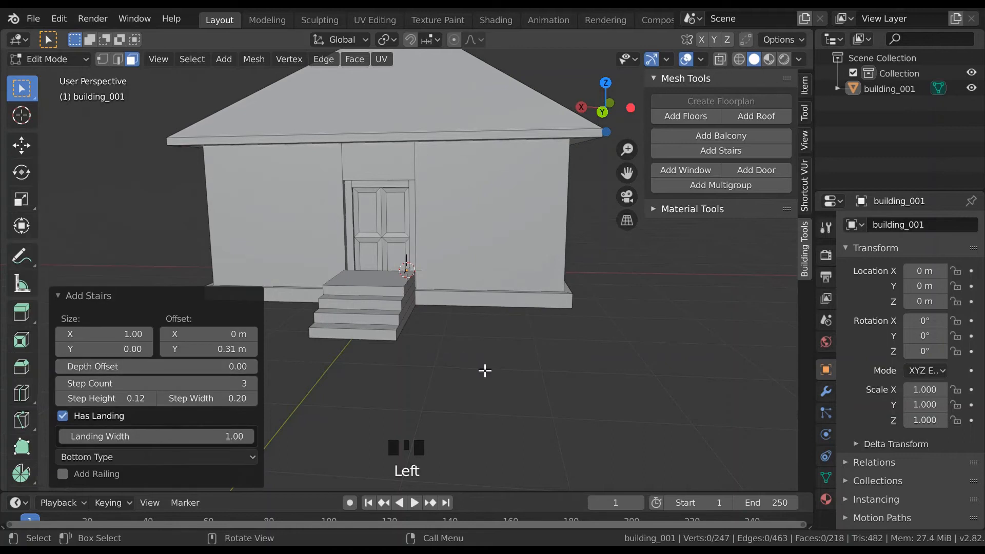
Reduce the stairs' step count to 1, keeping the landing.
{"action": "mouse_move", "coordinate": [485, 371]}
{"action": "middle_mouse_down"}
{"action": "mouse_move", "coordinate": [512, 378]}
{"action": "mouse_move", "coordinate": [547, 362]}
{"action": "mouse_move", "coordinate": [530, 383]}
{"action": "mouse_move", "coordinate": [525, 356]}
{"action": "mouse_move", "coordinate": [464, 349]}
{"action": "mouse_move", "coordinate": [482, 352]}
{"action": "mouse_move", "coordinate": [501, 378]}
{"action": "middle_mouse_up"}
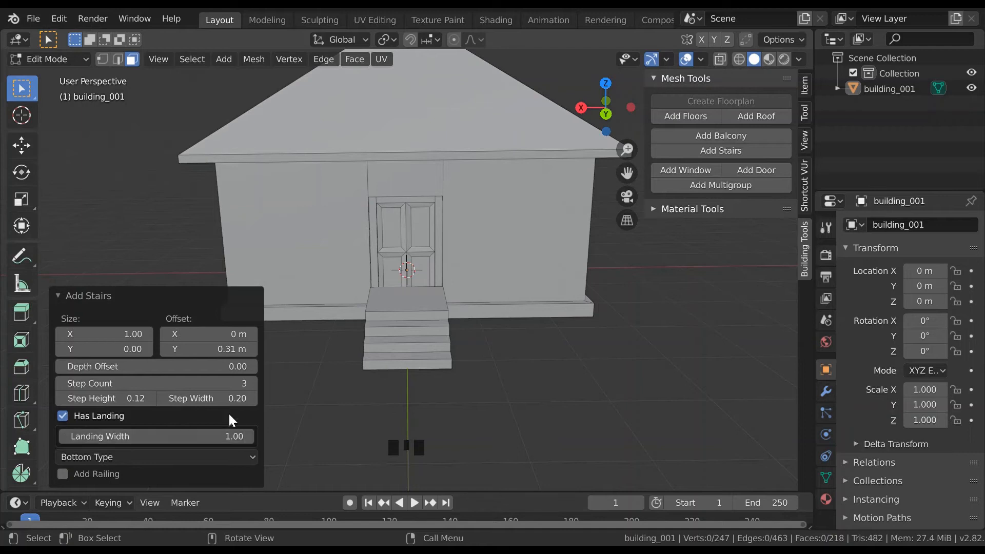
{"action": "left_click", "coordinate": [60, 385]}
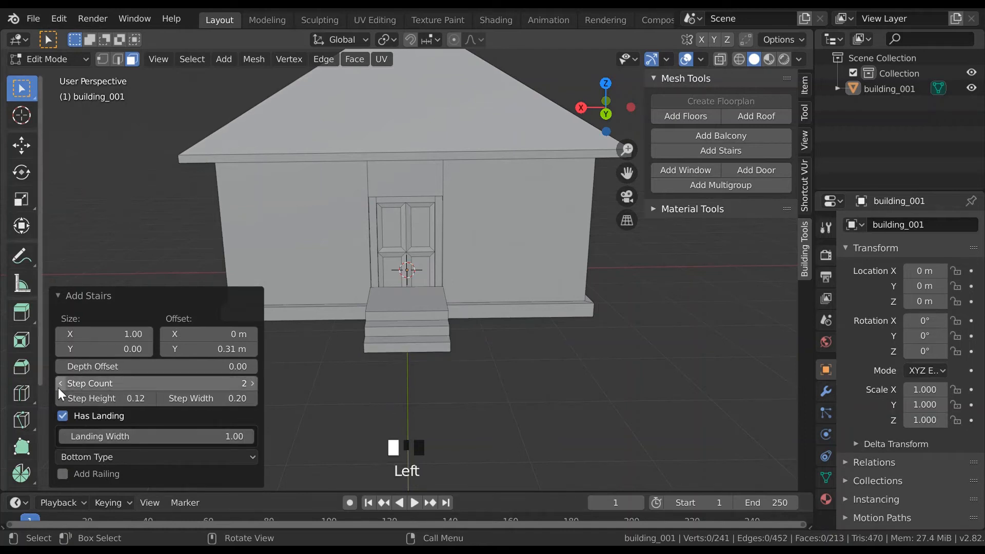
{"action": "left_click", "coordinate": [60, 384]}
Lower the stairs to the floor slab with a Y offset of 0.09 m.
{"action": "middle_click_drag", "start_coordinate": [477, 415], "coordinate": [521, 402]}
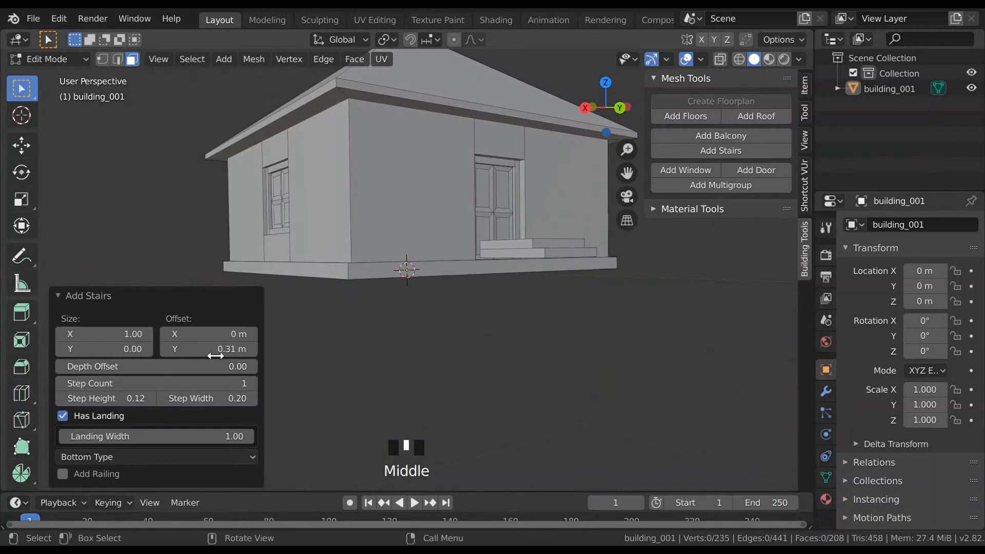
{"action": "left_click", "coordinate": [255, 350]}
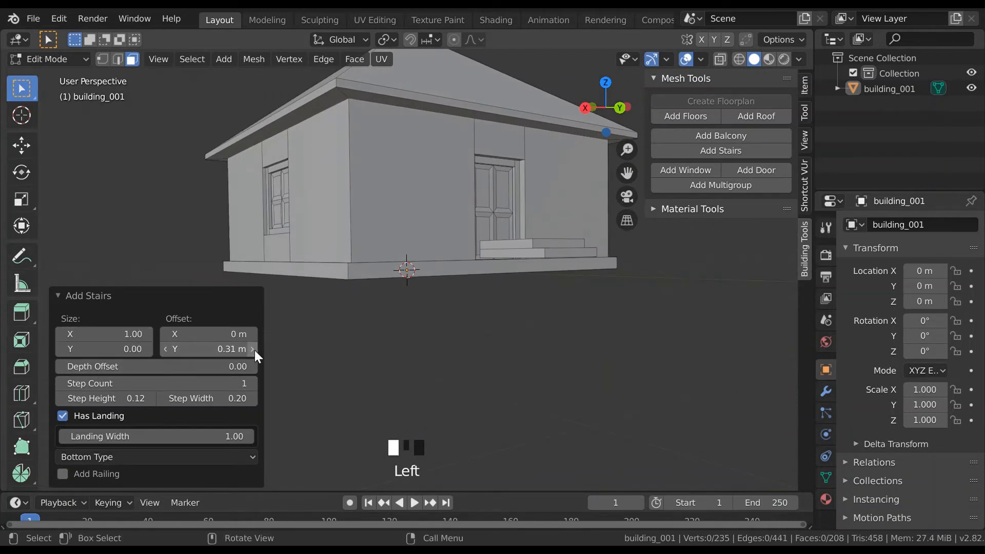
{"action": "left_click", "coordinate": [254, 349]}
{"action": "left_click", "coordinate": [253, 351]}
{"action": "left_click_drag", "start_coordinate": [207, 353], "coordinate": [170, 358]}
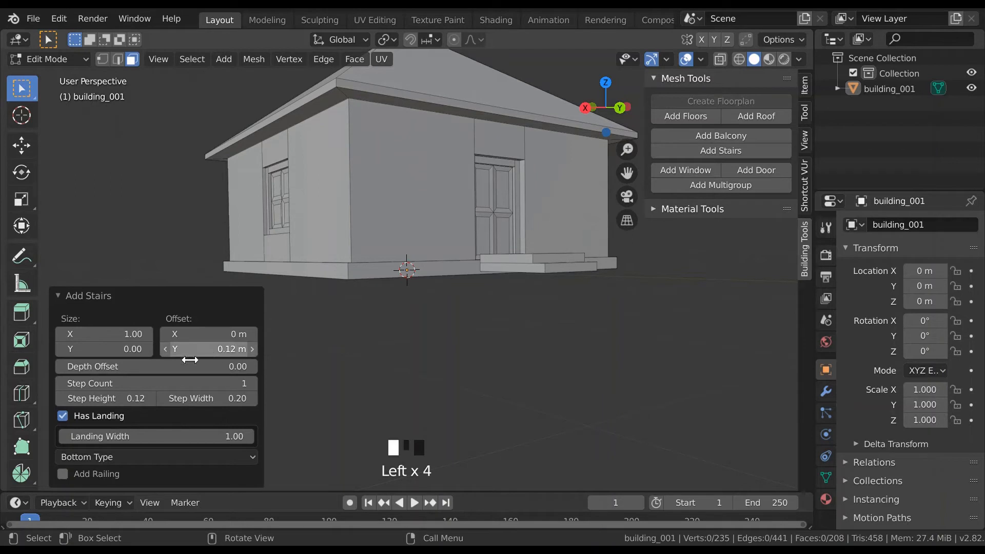
{"action": "left_click", "coordinate": [165, 350]}
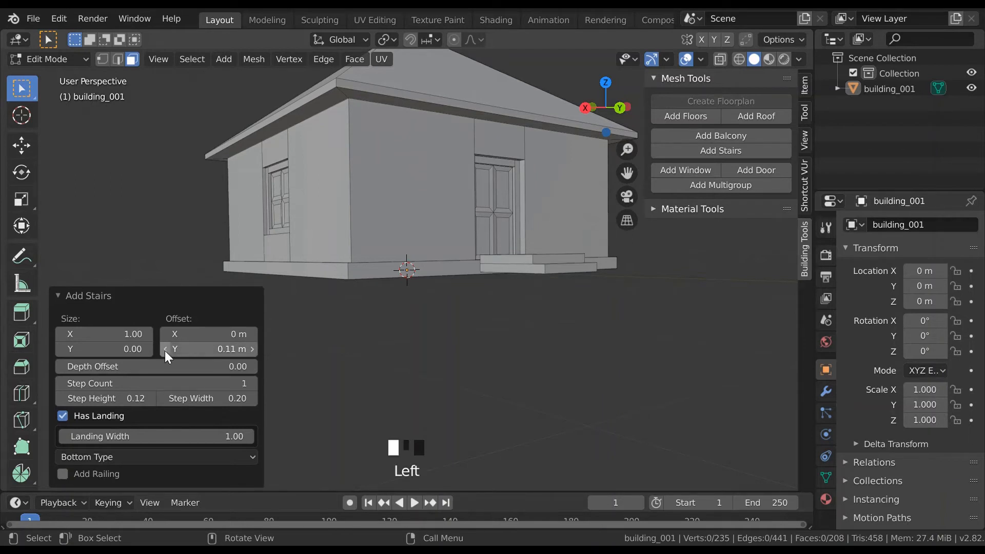
{"action": "left_click", "coordinate": [165, 350]}
{"action": "left_click", "coordinate": [164, 350]}
Try an X size of 0.70 for the stairs and set it back to 1.00.
{"action": "mouse_move", "coordinate": [412, 343]}
{"action": "middle_mouse_down"}
{"action": "mouse_move", "coordinate": [424, 334]}
{"action": "mouse_move", "coordinate": [391, 347]}
{"action": "mouse_move", "coordinate": [405, 353]}
{"action": "middle_mouse_up"}
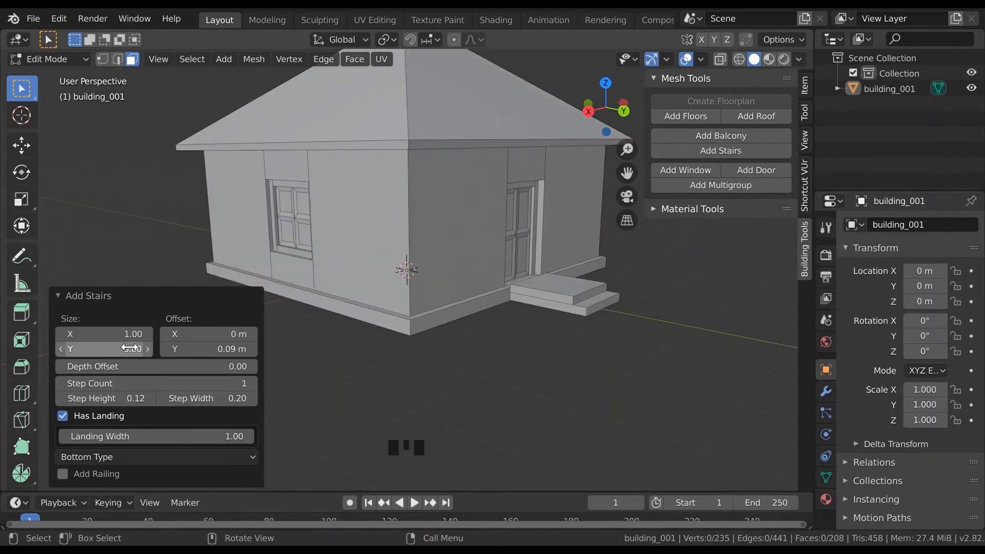
{"action": "left_click_drag", "start_coordinate": [103, 334], "coordinate": [86, 334]}
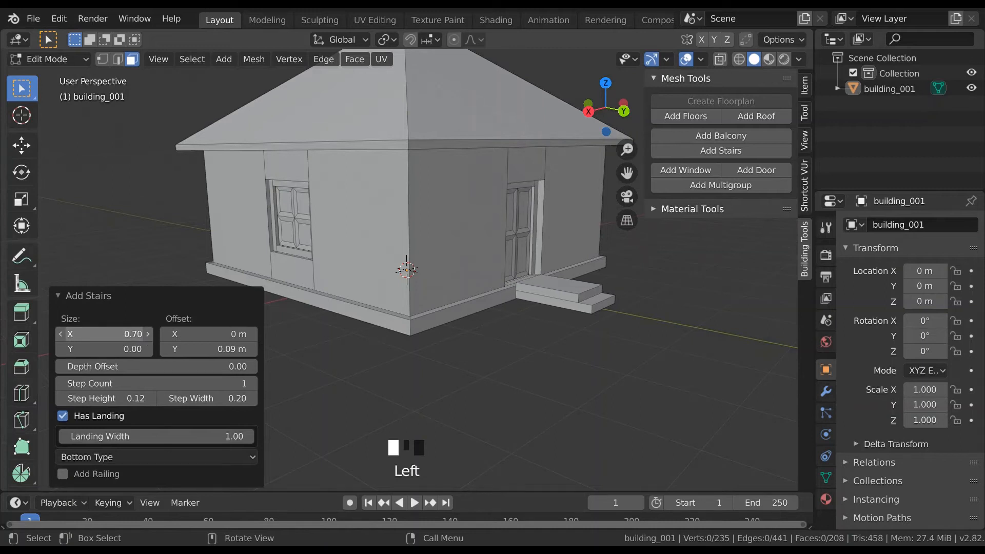
{"action": "left_click", "coordinate": [142, 338]}
{"action": "type", "text": "1"}
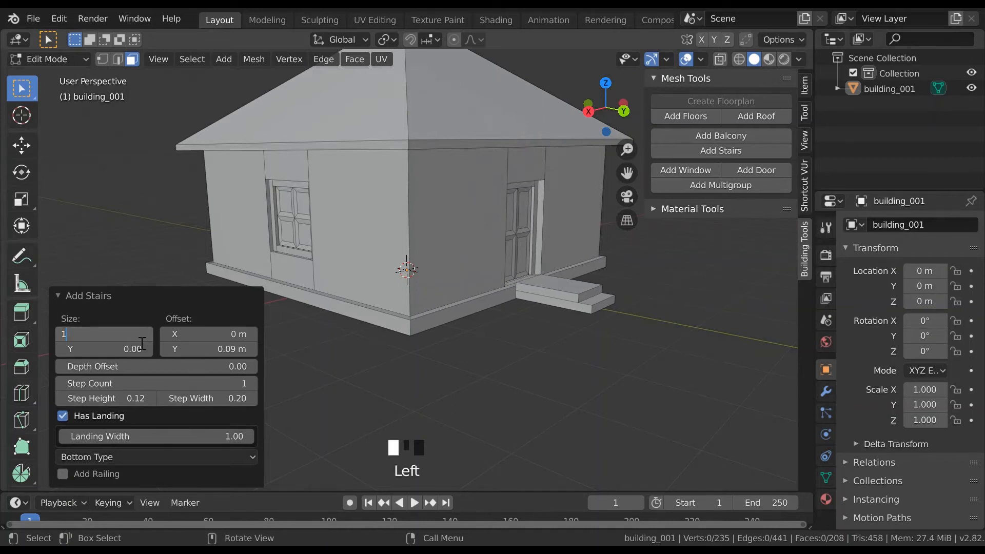
{"action": "key", "text": "Return"}
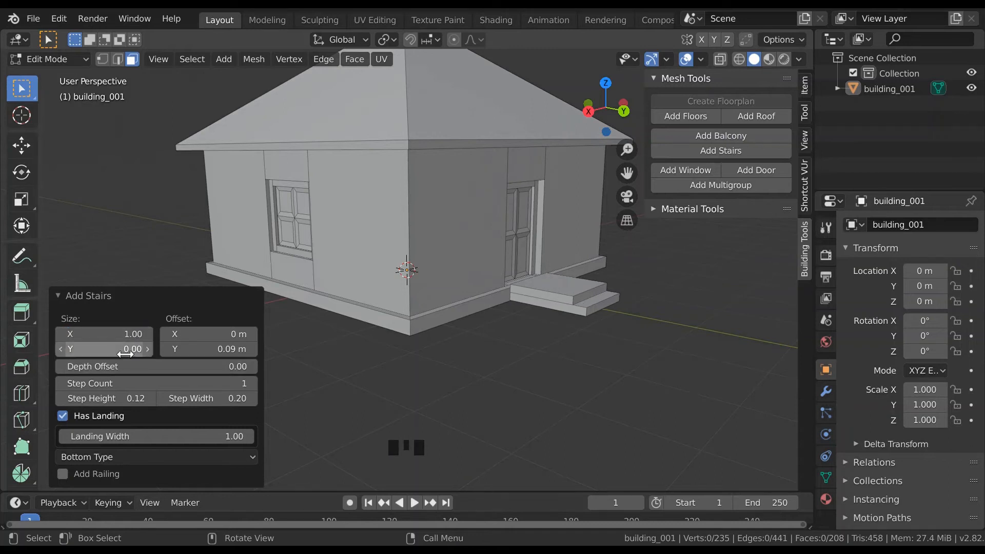
Try Y sizes of 0.12 and -10.62 for the entrance stairs.
{"action": "left_click", "coordinate": [125, 354]}
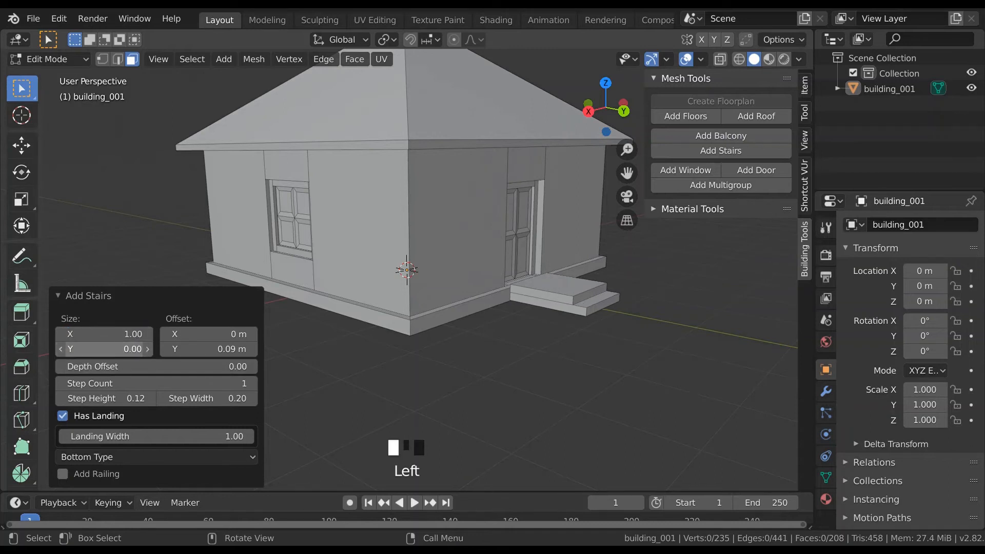
{"action": "left_click", "coordinate": [173, 298]}
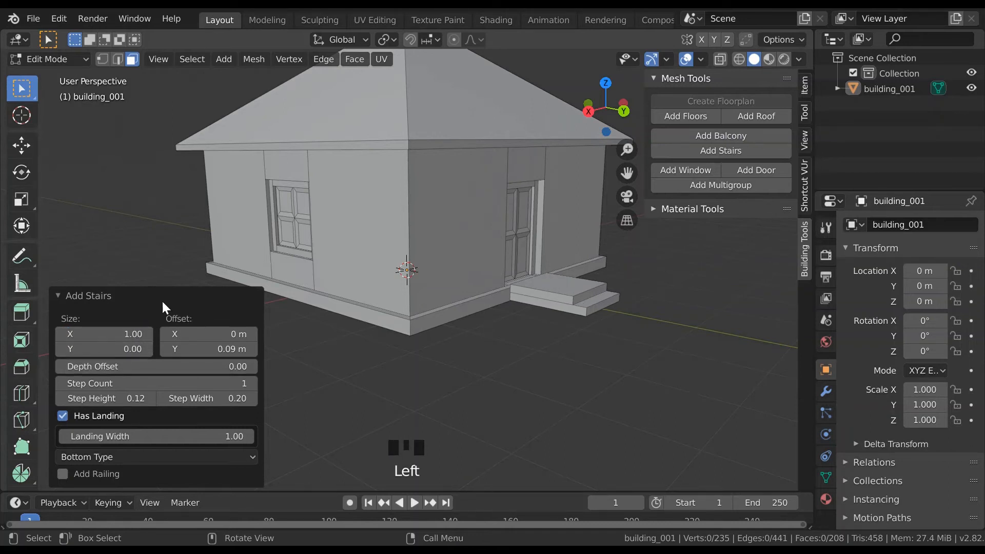
{"action": "left_click", "coordinate": [146, 350]}
{"action": "left_click", "coordinate": [147, 351]}
{"action": "left_click", "coordinate": [147, 351]}
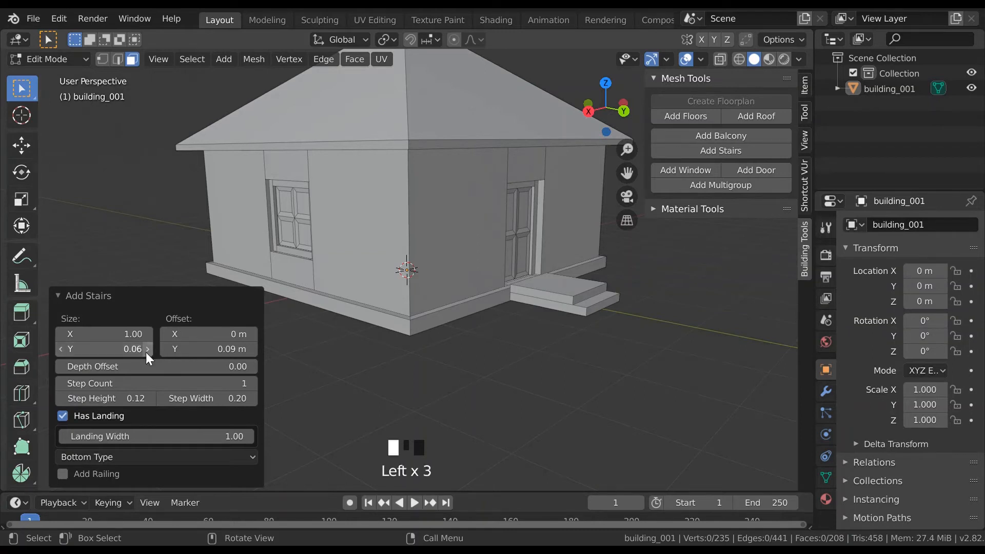
{"action": "left_click", "coordinate": [147, 350]}
{"action": "left_click", "coordinate": [147, 351]}
{"action": "left_click", "coordinate": [147, 350]}
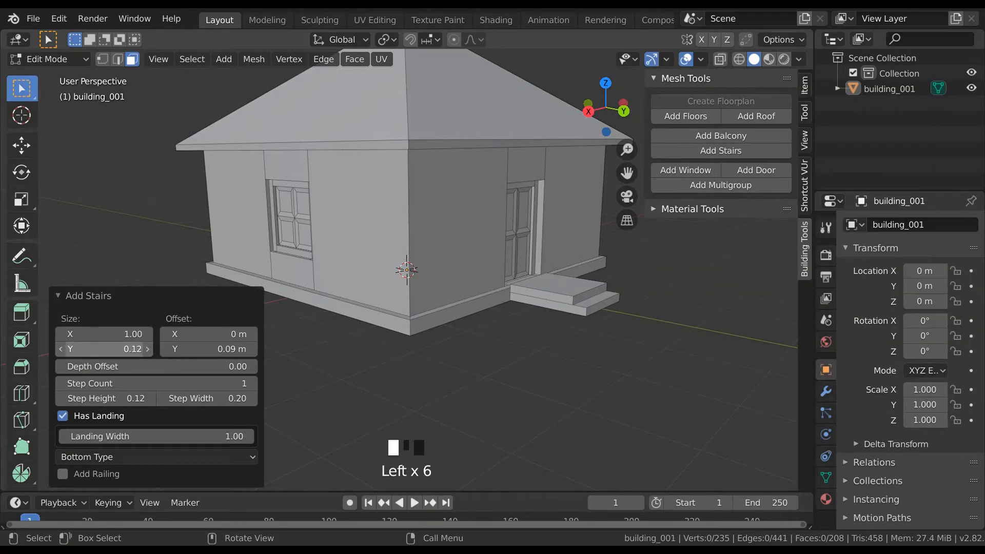
{"action": "left_click", "coordinate": [117, 349]}
{"action": "key", "text": "Right"}
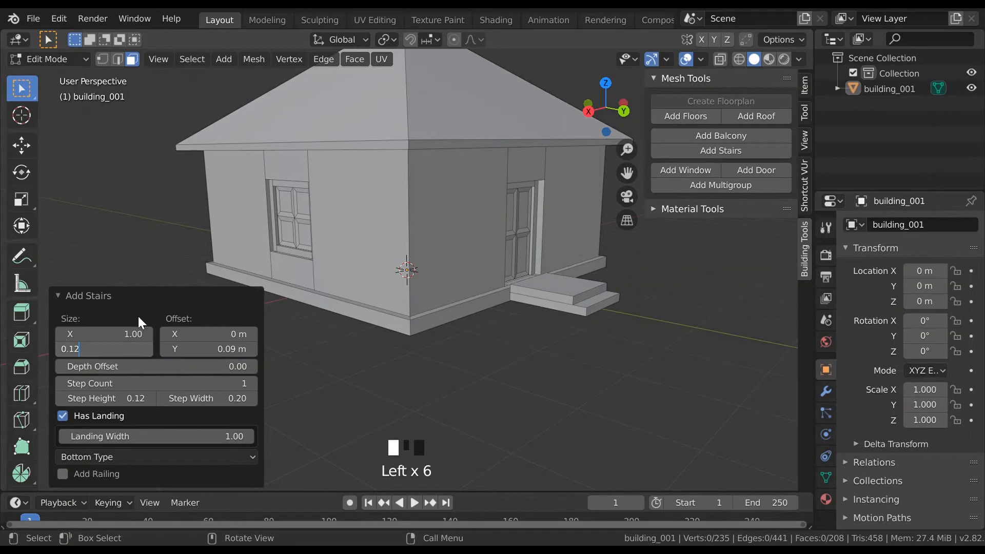
{"action": "key", "text": "Return"}
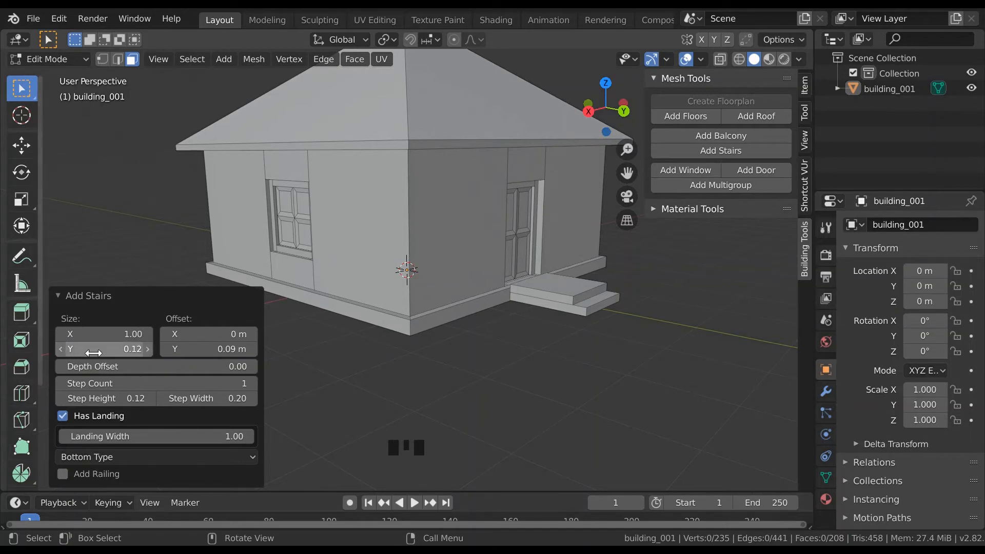
{"action": "left_click_drag", "start_coordinate": [93, 353], "coordinate": [180, 353]}
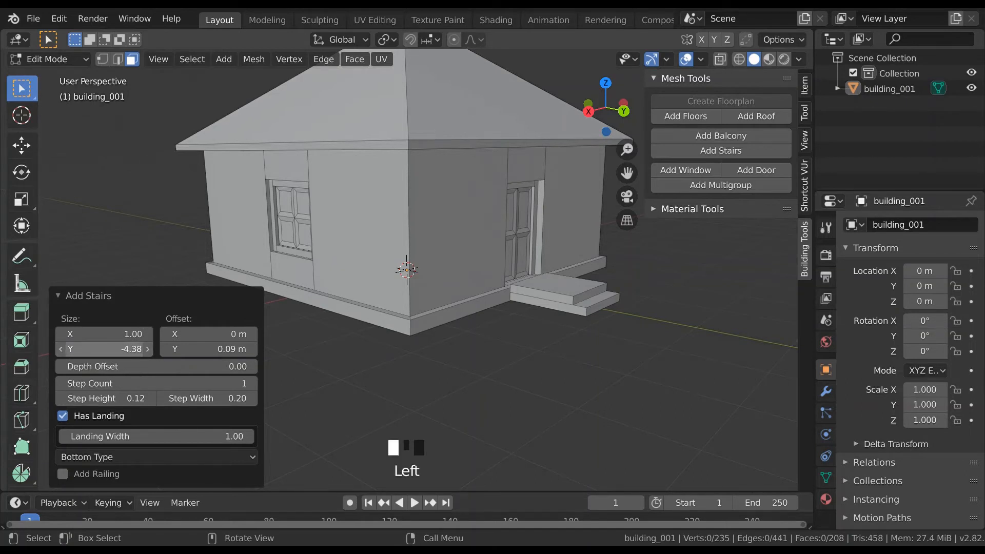
{"action": "left_click_drag", "start_coordinate": [104, 349], "coordinate": [118, 349]}
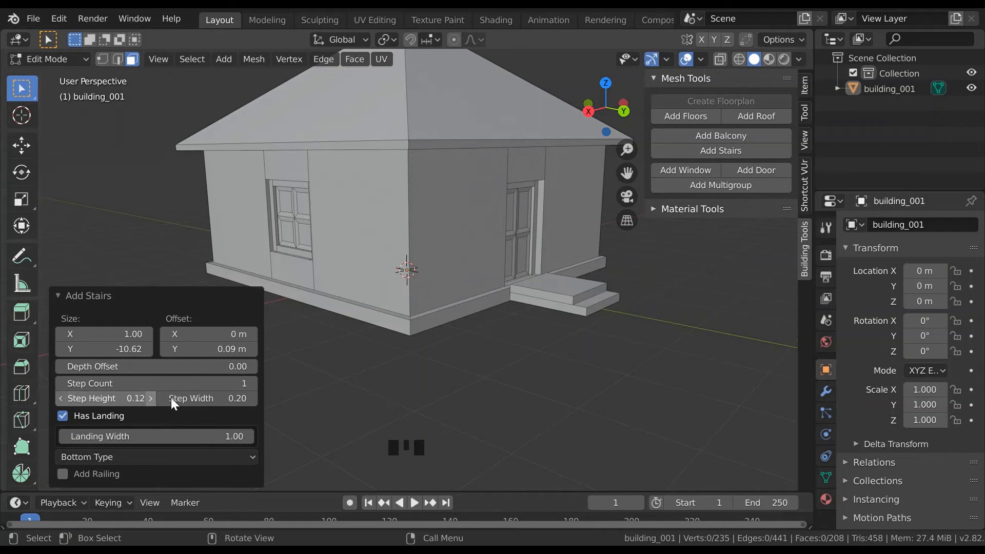
Set the stairs' step width to 0.23 and their Y size back to 0.00.
{"action": "mouse_move", "coordinate": [171, 398]}
{"action": "left_mouse_down"}
{"action": "mouse_move", "coordinate": [200, 398]}
{"action": "mouse_move", "coordinate": [169, 398]}
{"action": "mouse_move", "coordinate": [192, 398]}
{"action": "mouse_move", "coordinate": [182, 398]}
{"action": "left_mouse_up"}
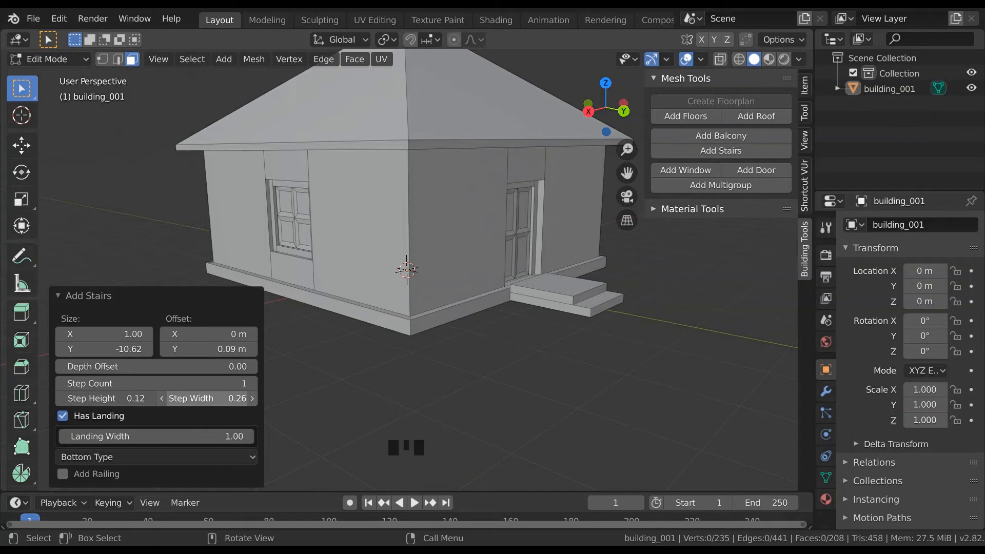
{"action": "left_click", "coordinate": [163, 399]}
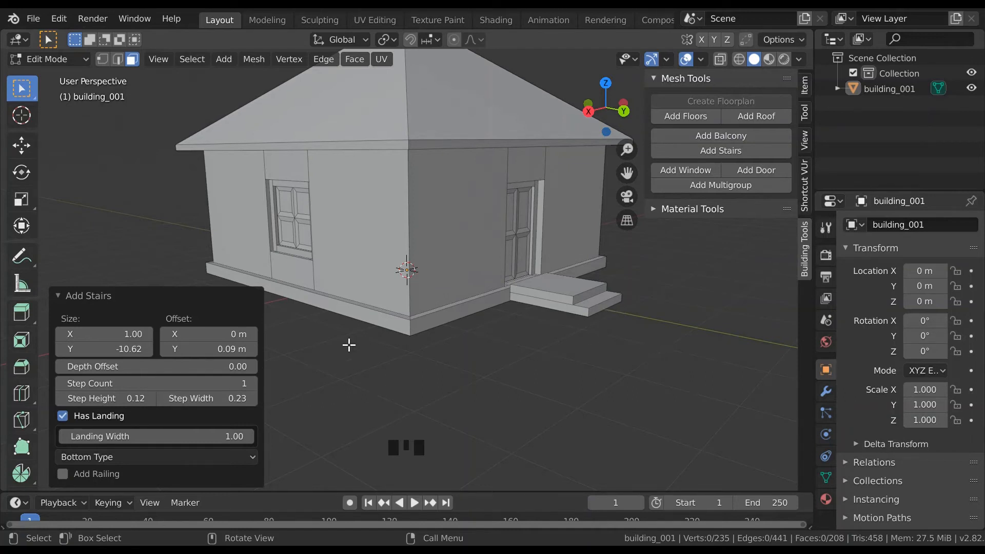
{"action": "left_click_drag", "start_coordinate": [110, 350], "coordinate": [126, 350]}
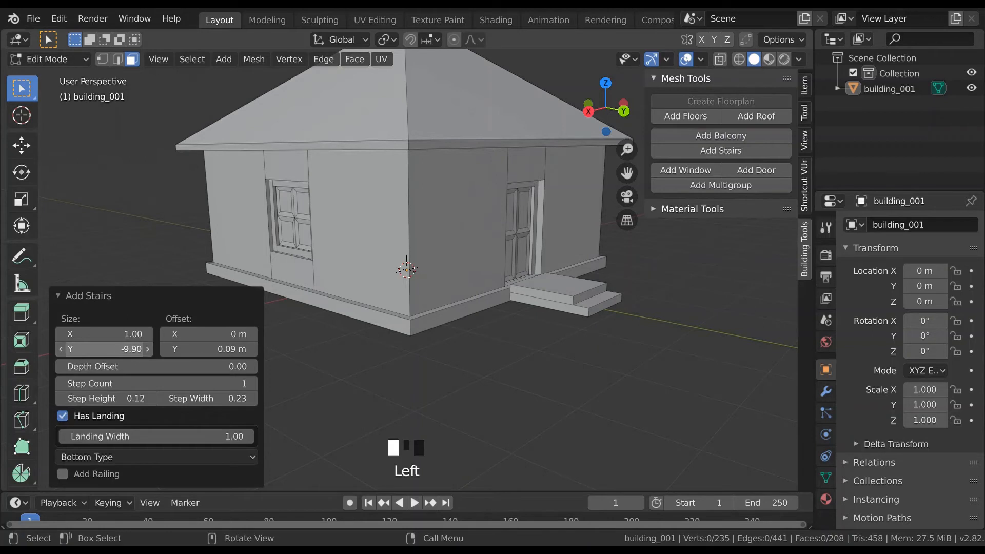
{"action": "left_click", "coordinate": [125, 356]}
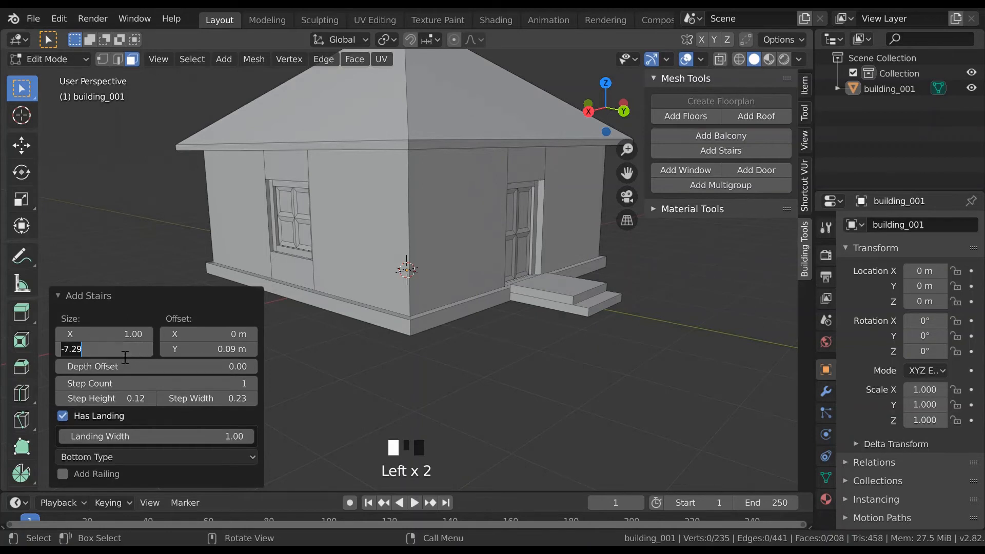
{"action": "type", "text": "0"}
{"action": "key", "text": "Return"}
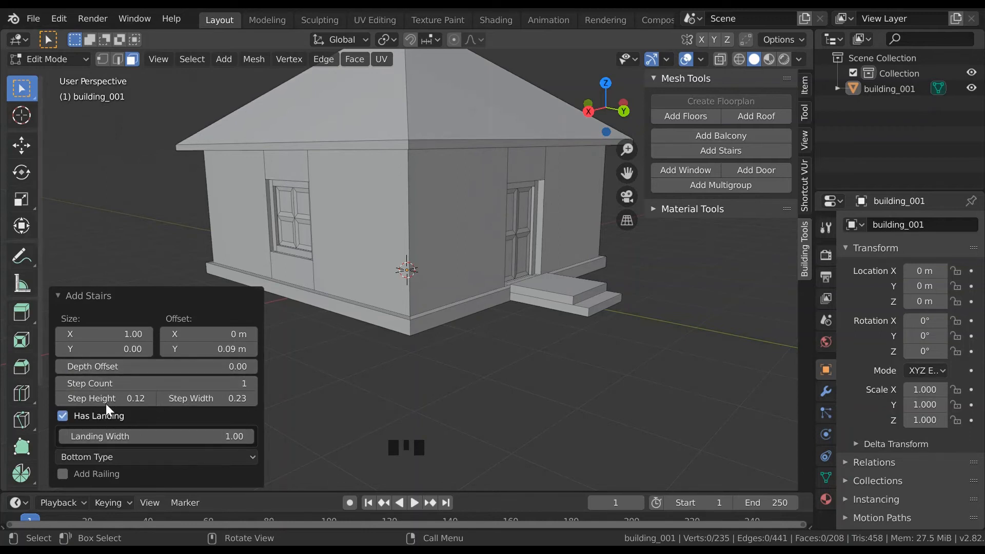
Shorten the entrance stairs by moving the front faces of the landing and step about -0.68 m along global Y.
{"action": "left_click", "coordinate": [688, 325]}
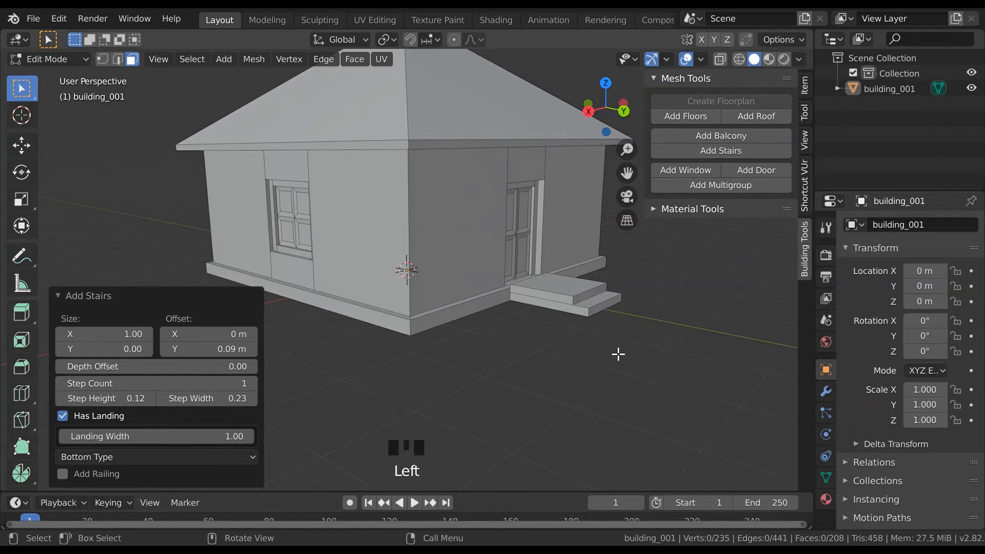
{"action": "left_click", "coordinate": [575, 299]}
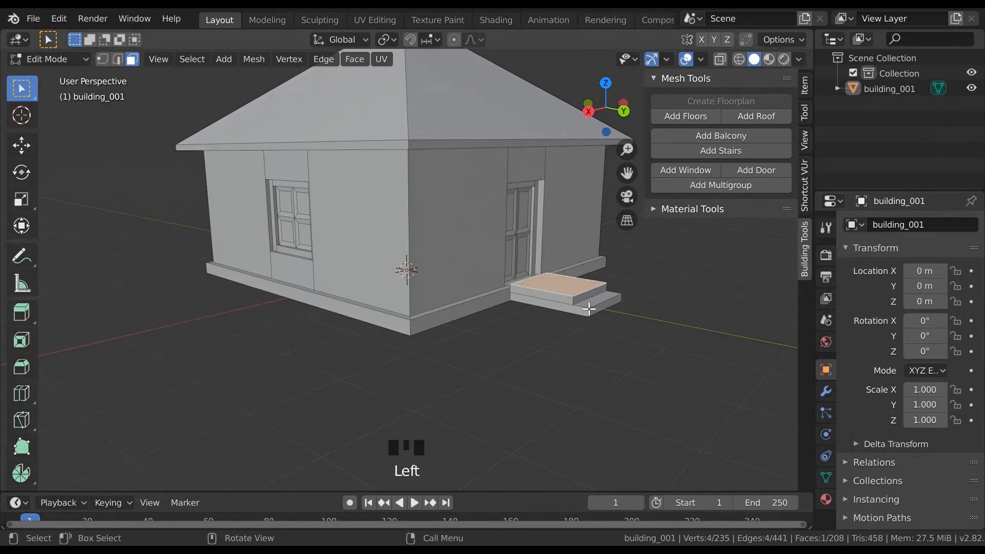
{"action": "left_click", "coordinate": [588, 304]}
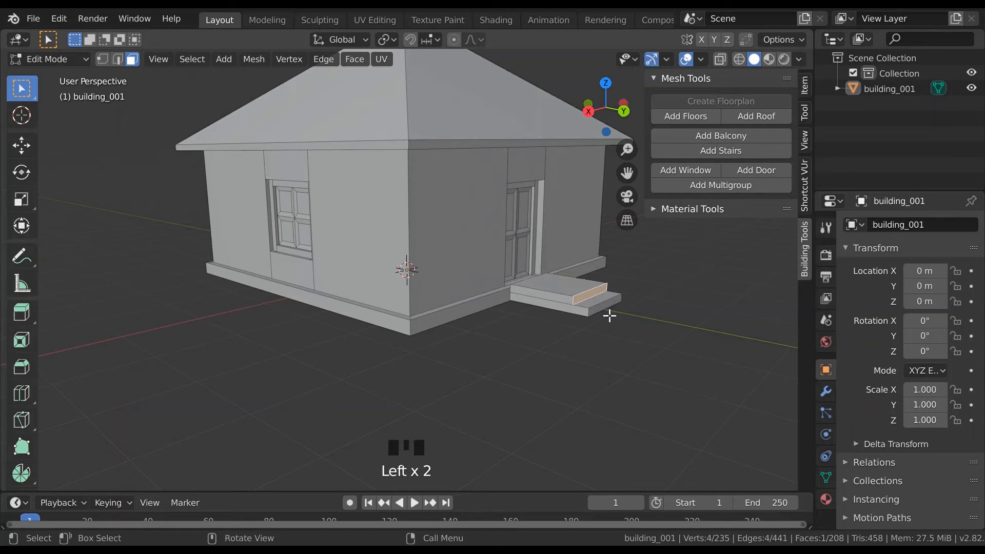
{"action": "left_click", "coordinate": [609, 316], "text": "shift"}
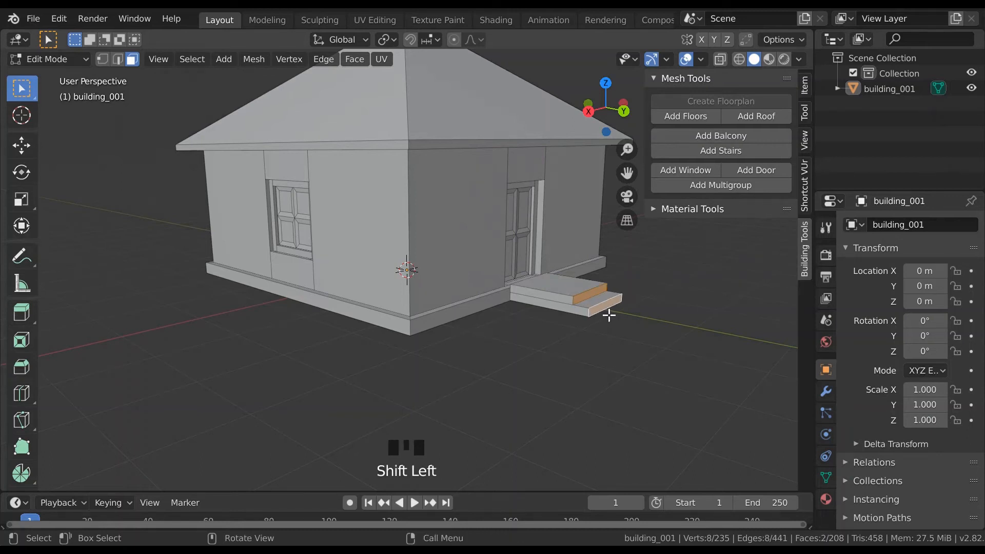
{"action": "key", "text": "g"}
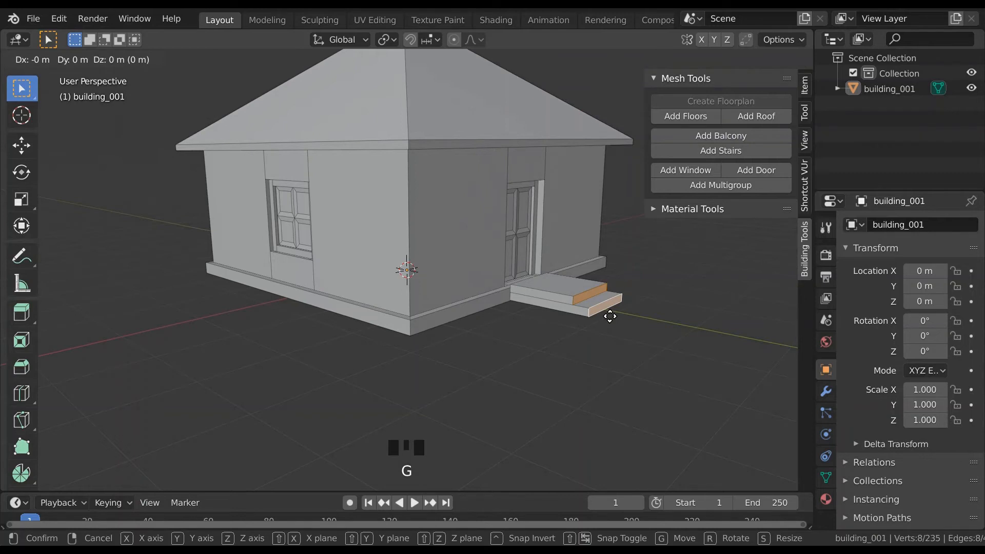
{"action": "key", "text": "y"}
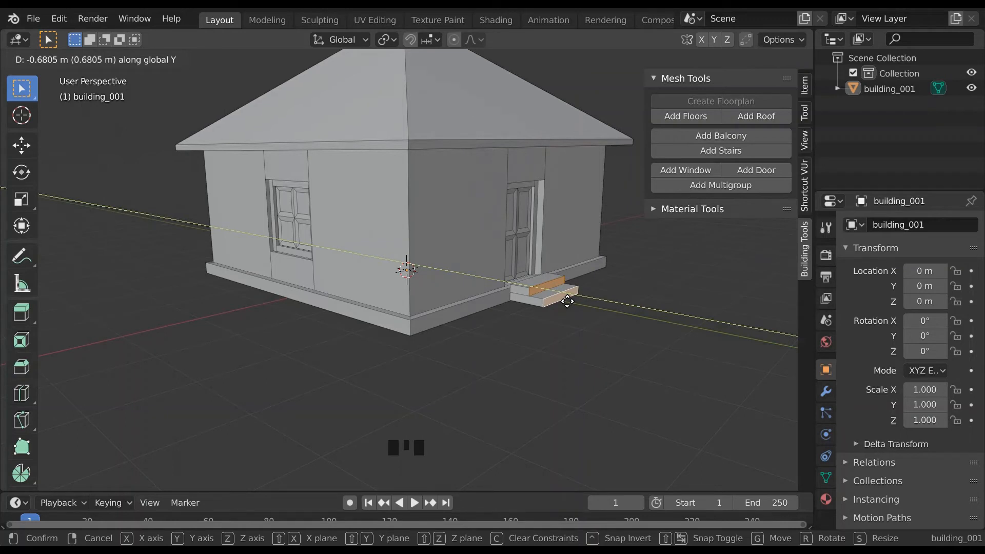
{"action": "left_click", "coordinate": [568, 301]}
{"action": "left_click", "coordinate": [635, 303]}
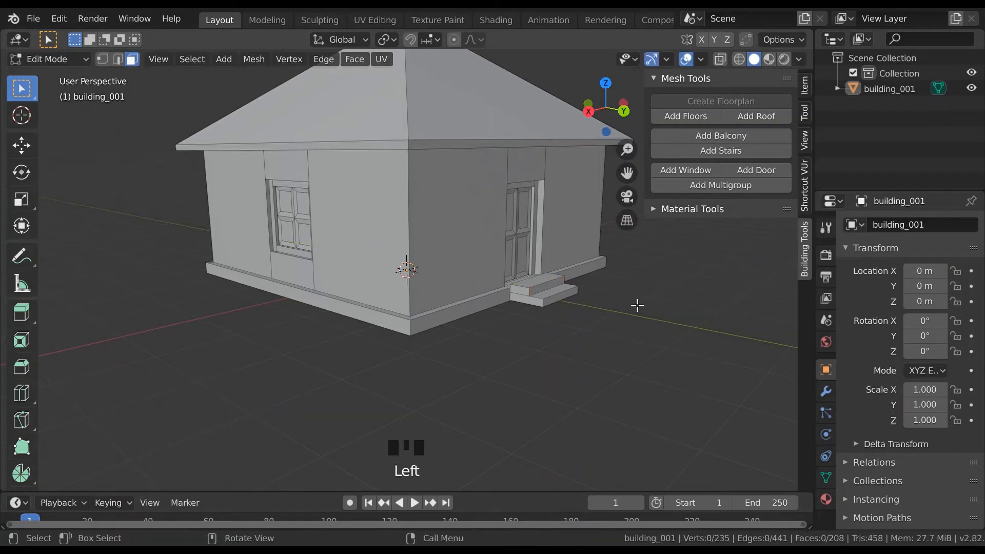
Hide the viewport sidebar and switch the building from Edit Mode to Object Mode.
{"action": "middle_click_drag", "start_coordinate": [635, 304], "coordinate": [595, 305]}
{"action": "scroll", "coordinate": [610, 310], "scroll_direction": "down", "scroll_amount": 2}
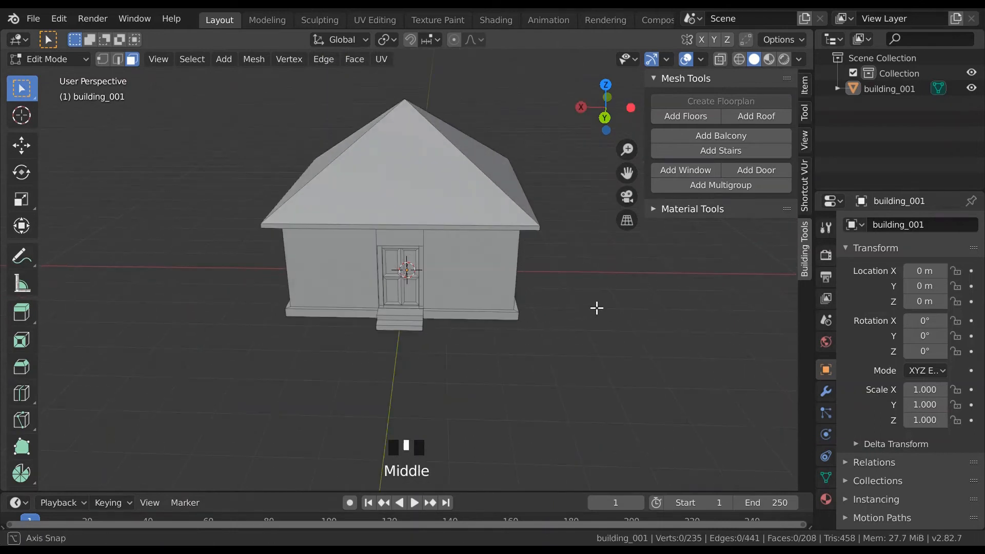
{"action": "key", "text": "n"}
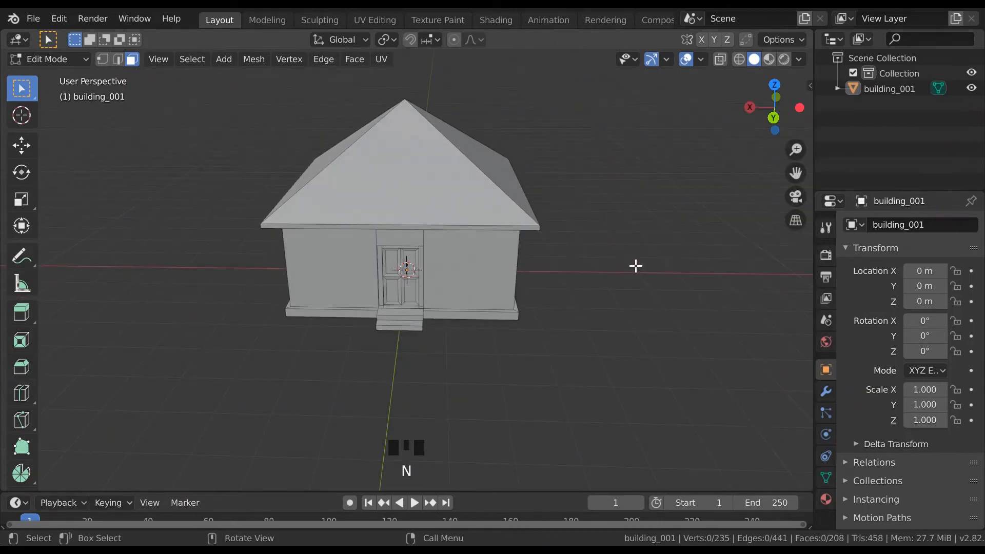
{"action": "mouse_move", "coordinate": [635, 267]}
{"action": "middle_mouse_down"}
{"action": "mouse_move", "coordinate": [599, 264]}
{"action": "mouse_move", "coordinate": [634, 263]}
{"action": "middle_mouse_up"}
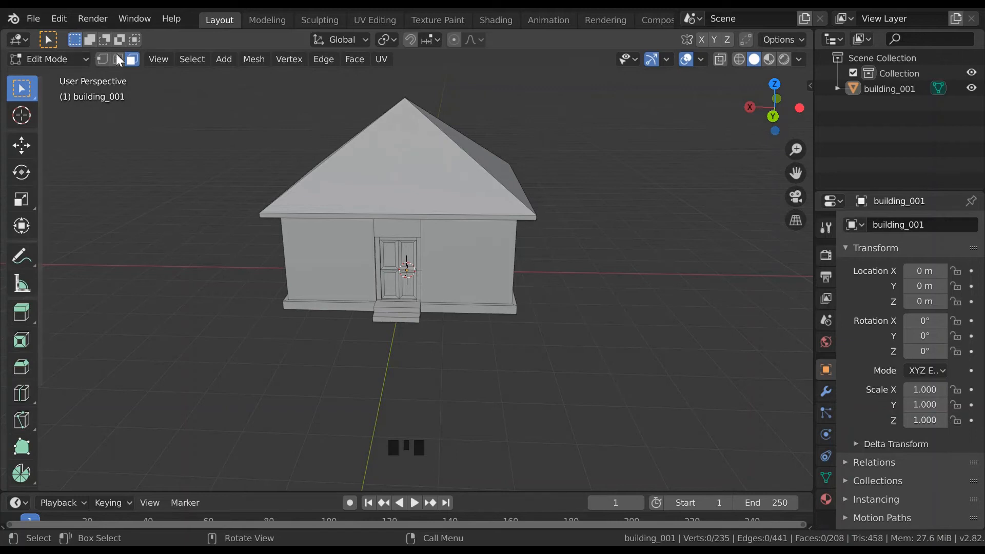
{"action": "left_click", "coordinate": [72, 57]}
{"action": "left_click", "coordinate": [63, 81]}
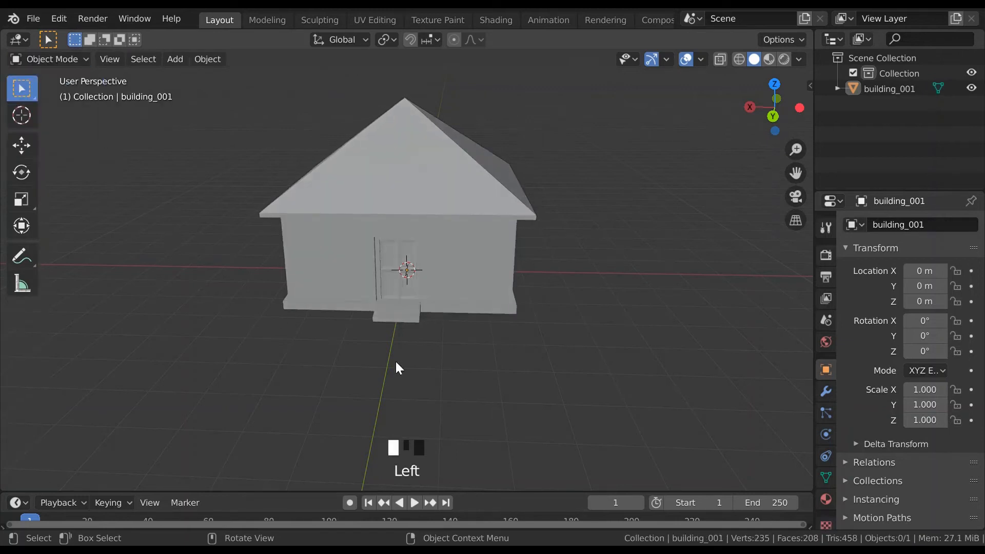
{"action": "middle_click_drag", "start_coordinate": [534, 374], "coordinate": [460, 221]}
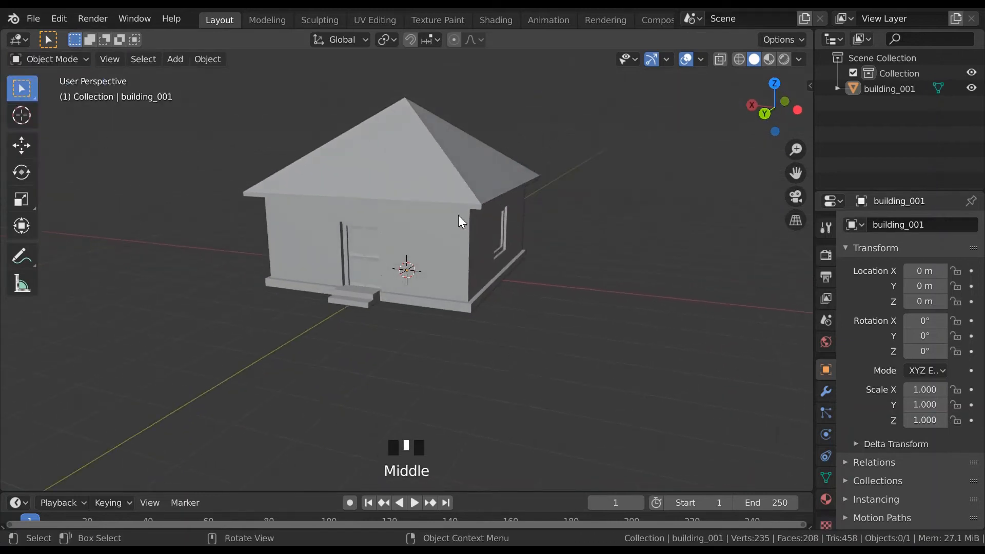
Enable Cavity in the viewport shading options so the house's edges stand out, leaving the house deselected.
{"action": "left_click", "coordinate": [464, 177]}
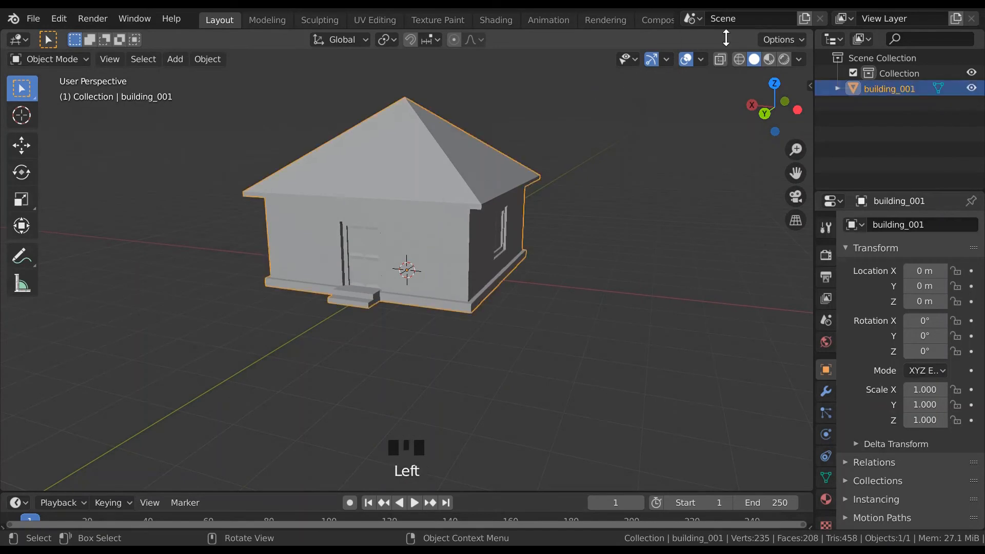
{"action": "left_click", "coordinate": [799, 58]}
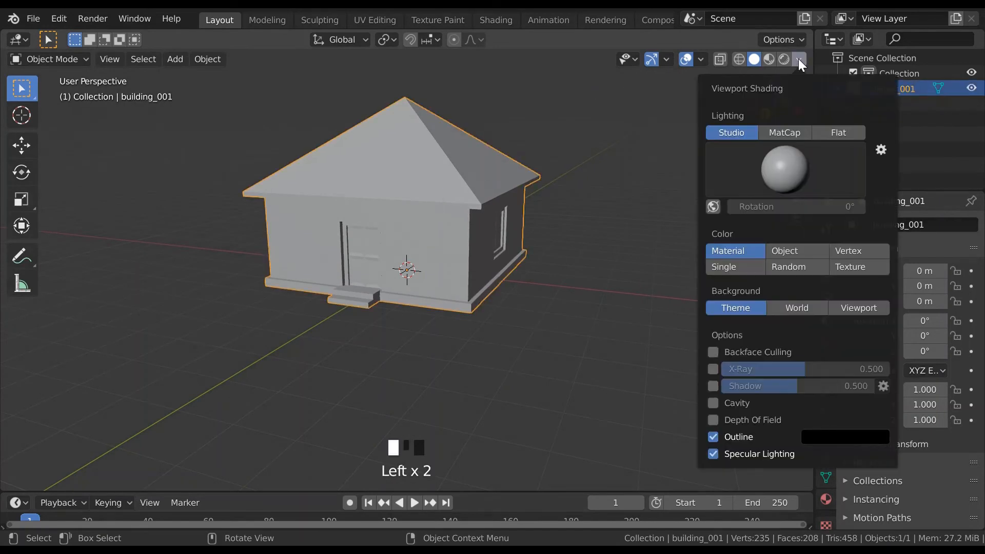
{"action": "left_click", "coordinate": [713, 403]}
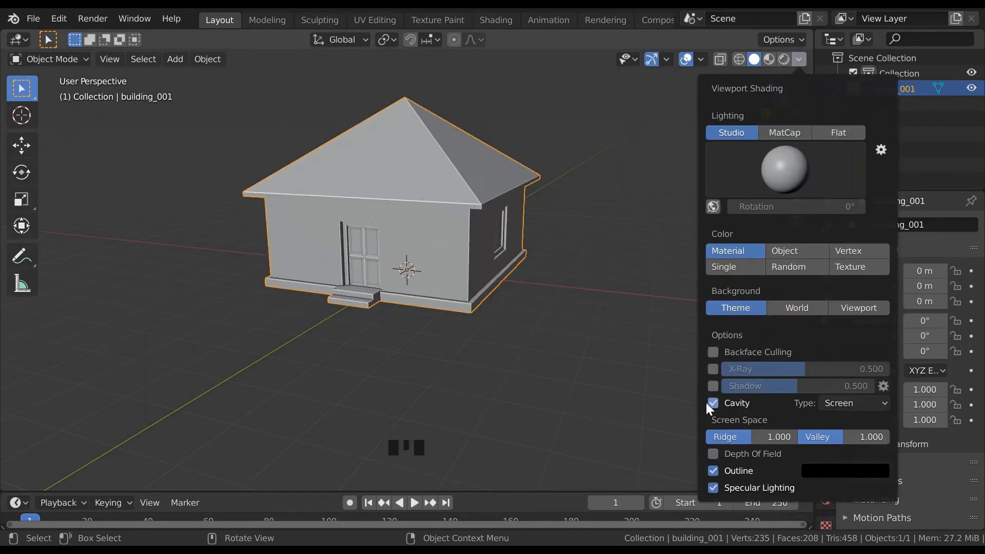
{"action": "left_click", "coordinate": [526, 369]}
Add a plane mesh as the ground and scale it by about 16.25.
{"action": "middle_click_drag", "start_coordinate": [526, 369], "coordinate": [592, 345]}
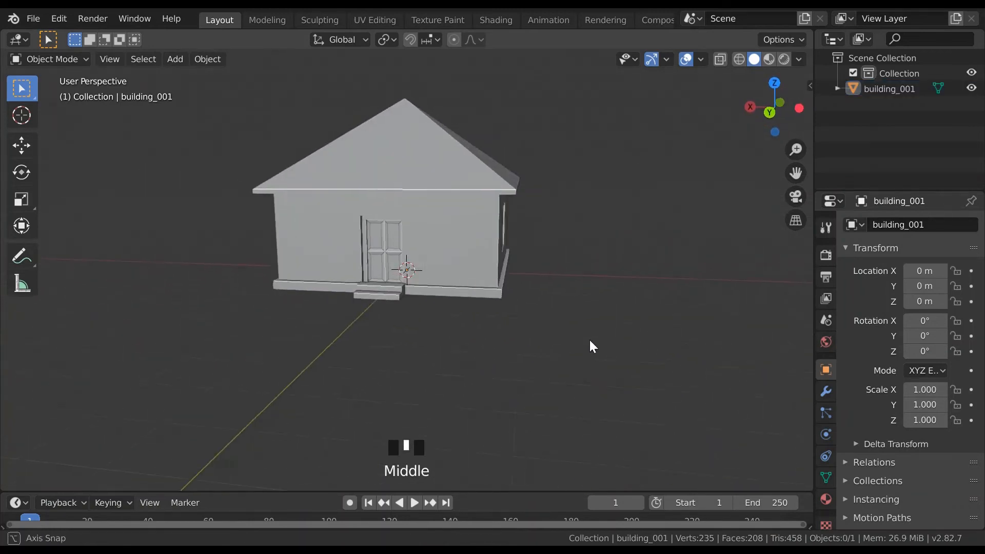
{"action": "key", "text": "shift+a"}
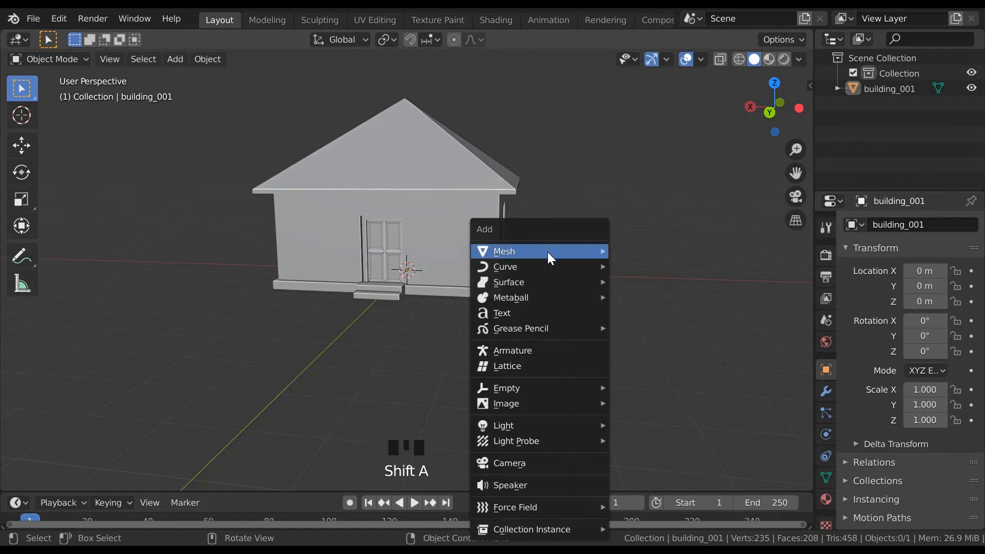
{"action": "mouse_move", "coordinate": [600, 249]}
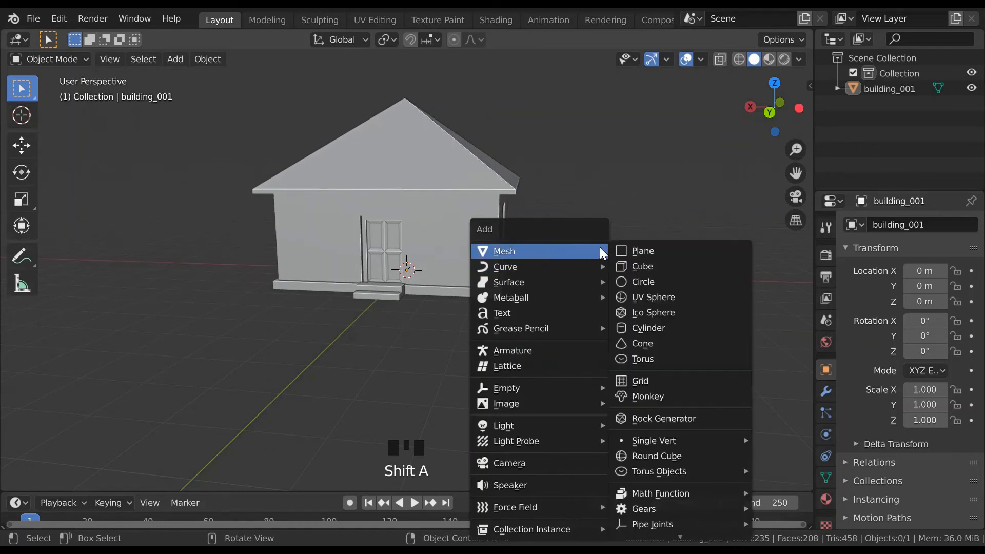
{"action": "left_click", "coordinate": [657, 252]}
{"action": "key", "text": "s"}
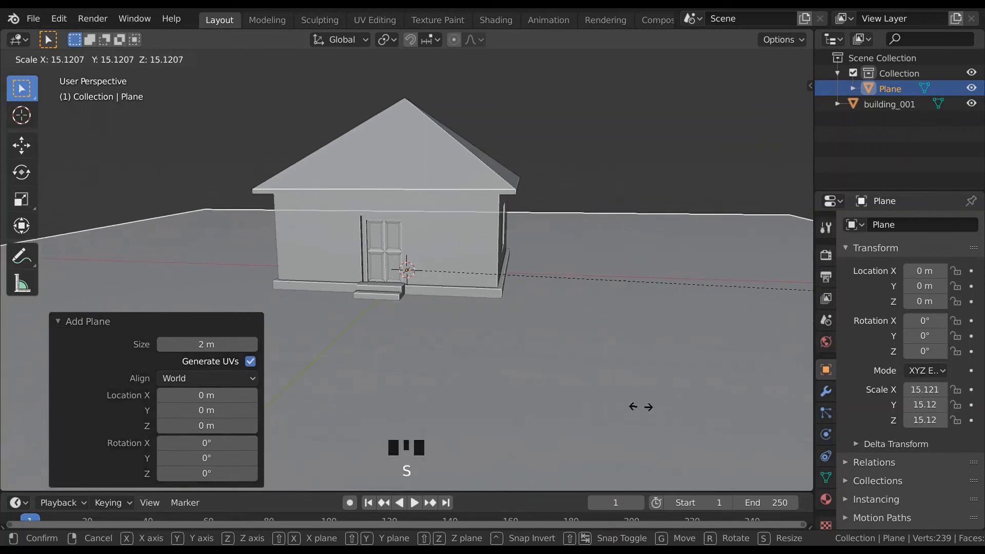
{"action": "left_click", "coordinate": [26, 402]}
{"action": "middle_click_drag", "start_coordinate": [642, 295], "coordinate": [583, 316]}
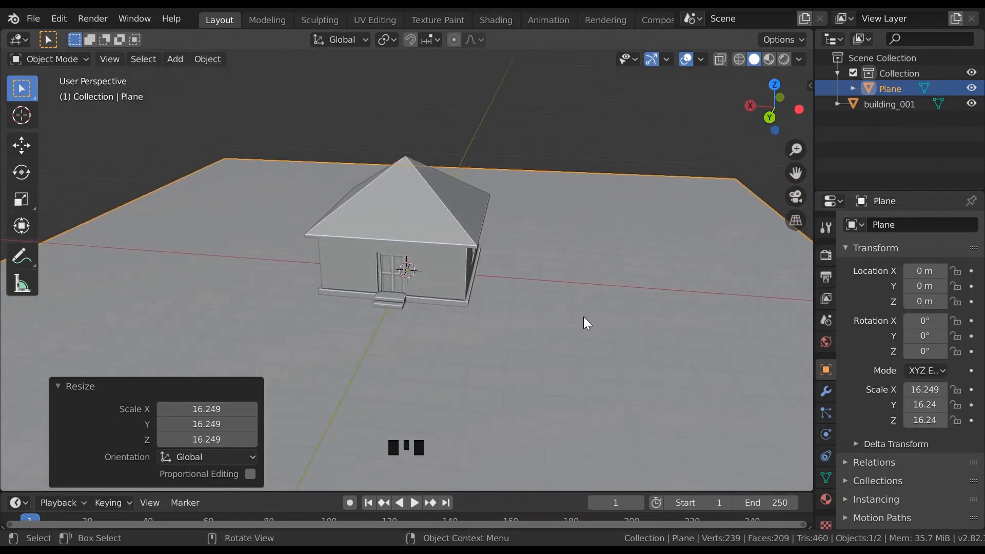
{"action": "scroll", "coordinate": [583, 316], "scroll_direction": "up", "scroll_amount": 2}
{"action": "left_click", "coordinate": [414, 195]}
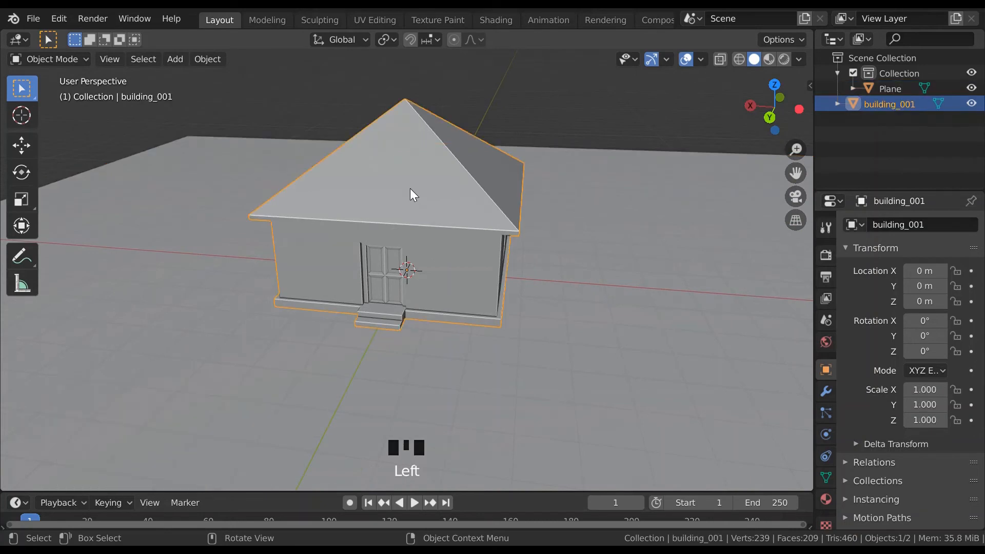
{"action": "left_click", "coordinate": [426, 350]}
{"action": "left_click", "coordinate": [379, 286]}
{"action": "left_click", "coordinate": [416, 342]}
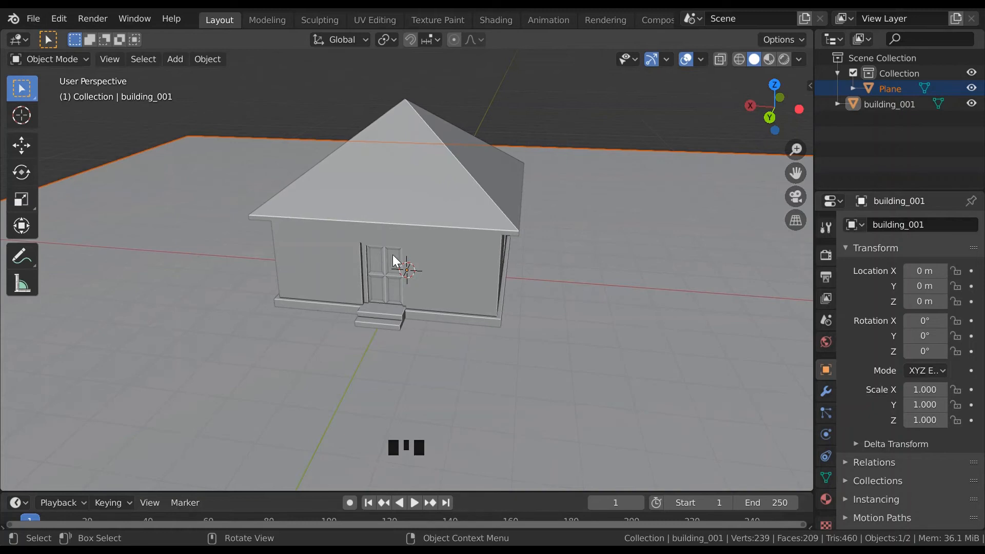
Display the viewport in rendered shading and set the render engine to Cycles.
{"action": "middle_click_drag", "start_coordinate": [383, 260], "coordinate": [567, 185]}
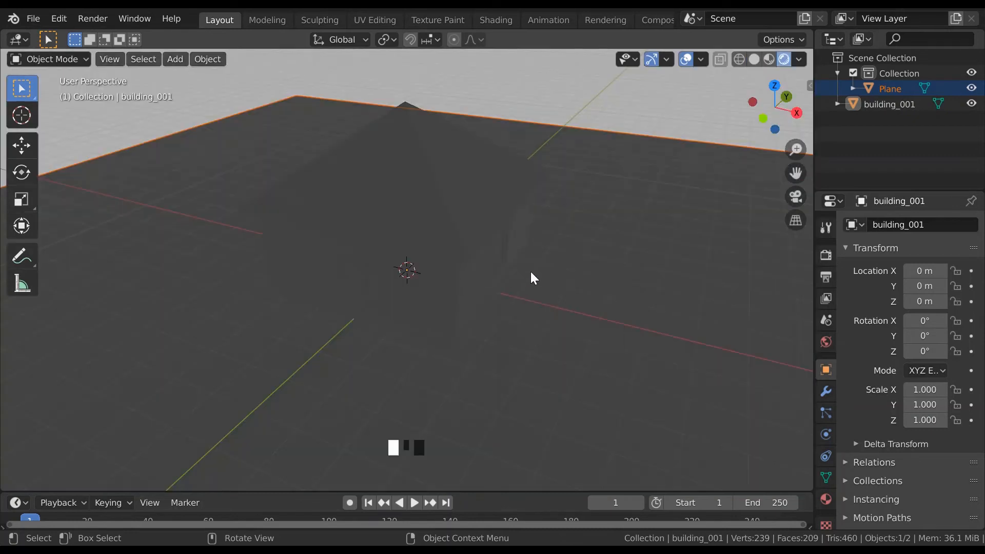
{"action": "left_click", "coordinate": [532, 277]}
{"action": "mouse_move", "coordinate": [532, 277]}
{"action": "middle_mouse_down"}
{"action": "mouse_move", "coordinate": [719, 288]}
{"action": "mouse_move", "coordinate": [675, 290]}
{"action": "mouse_move", "coordinate": [706, 296]}
{"action": "mouse_move", "coordinate": [770, 290]}
{"action": "middle_mouse_up"}
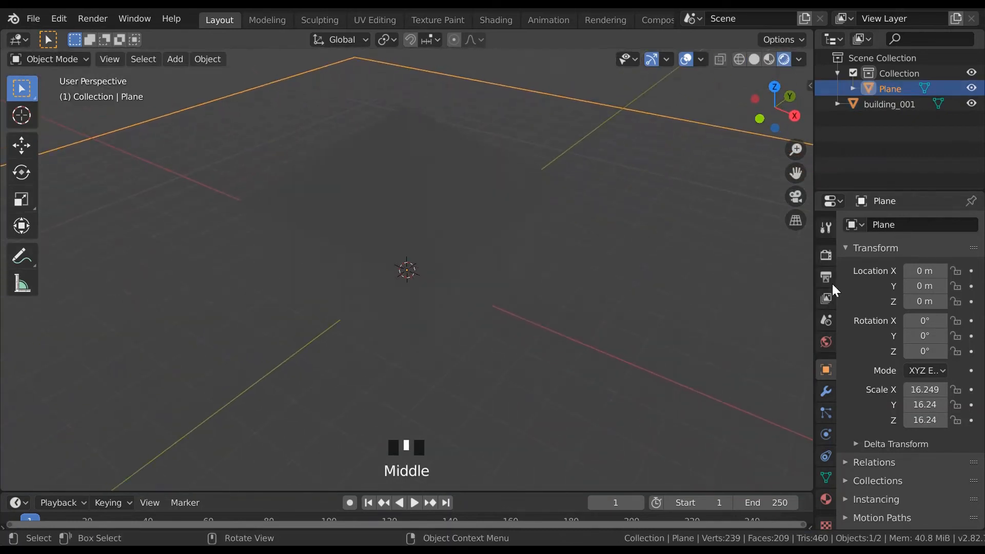
{"action": "left_click", "coordinate": [828, 257]}
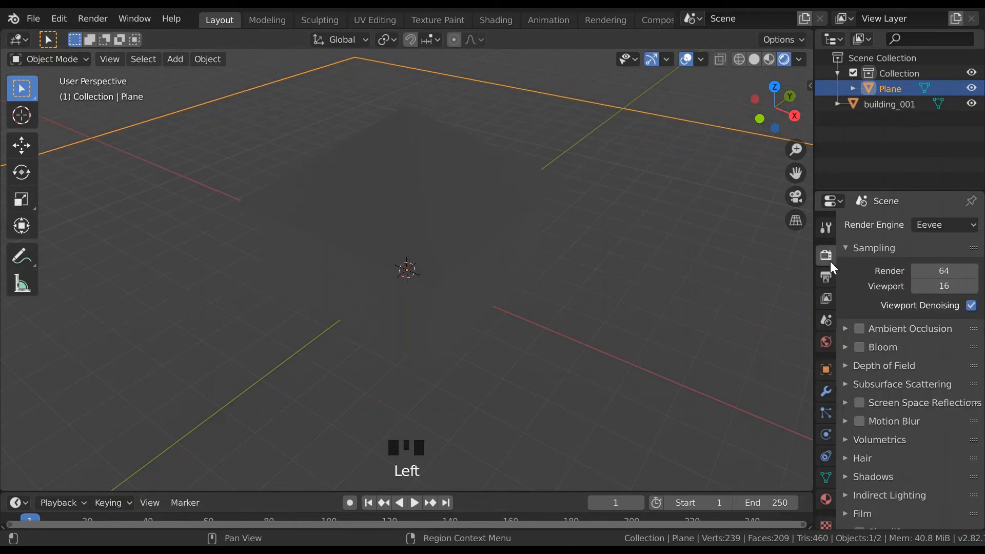
{"action": "left_click", "coordinate": [924, 224]}
{"action": "left_click", "coordinate": [921, 280]}
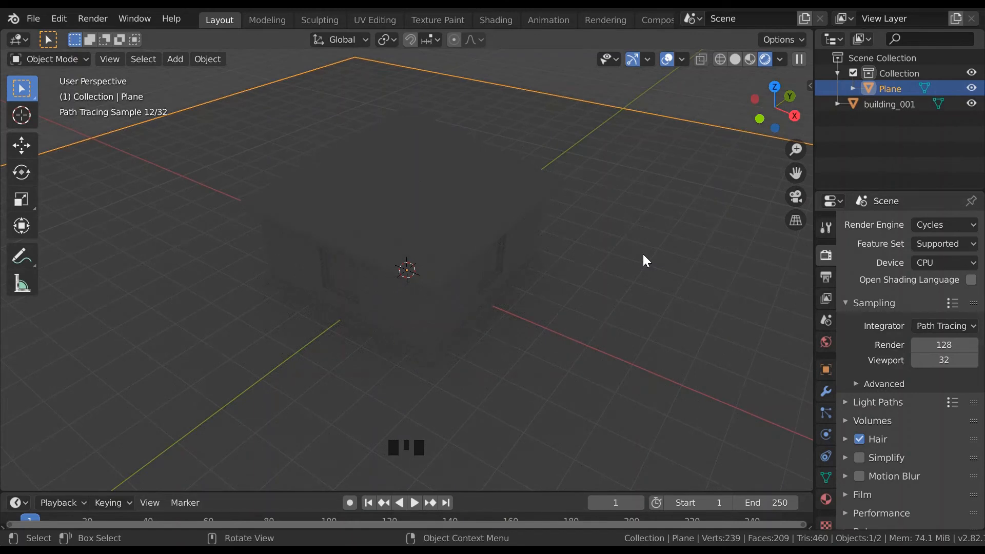
Add a point light at the origin and raise it about 5.82 m along global Z above the roof.
{"action": "key", "text": "shift+a"}
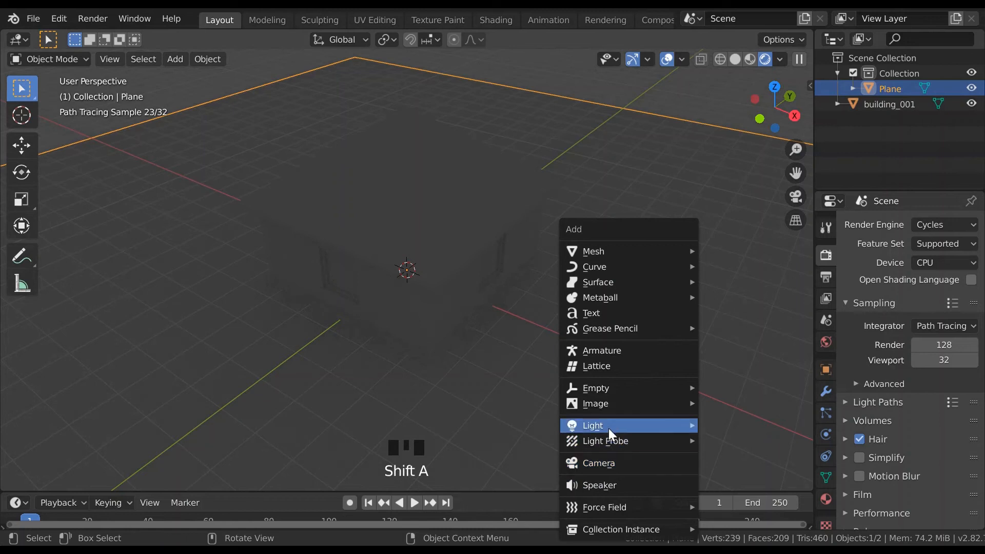
{"action": "mouse_move", "coordinate": [612, 427]}
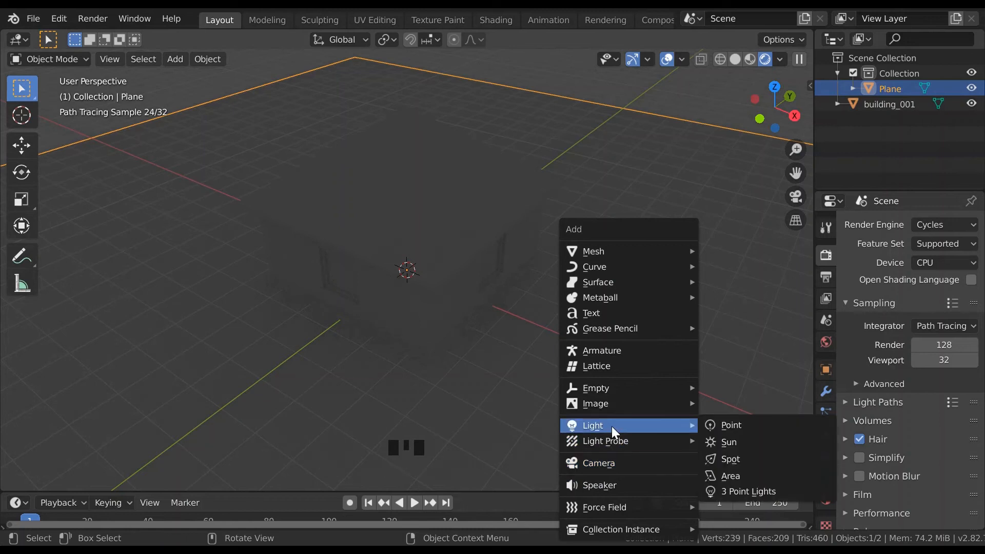
{"action": "left_click", "coordinate": [725, 423]}
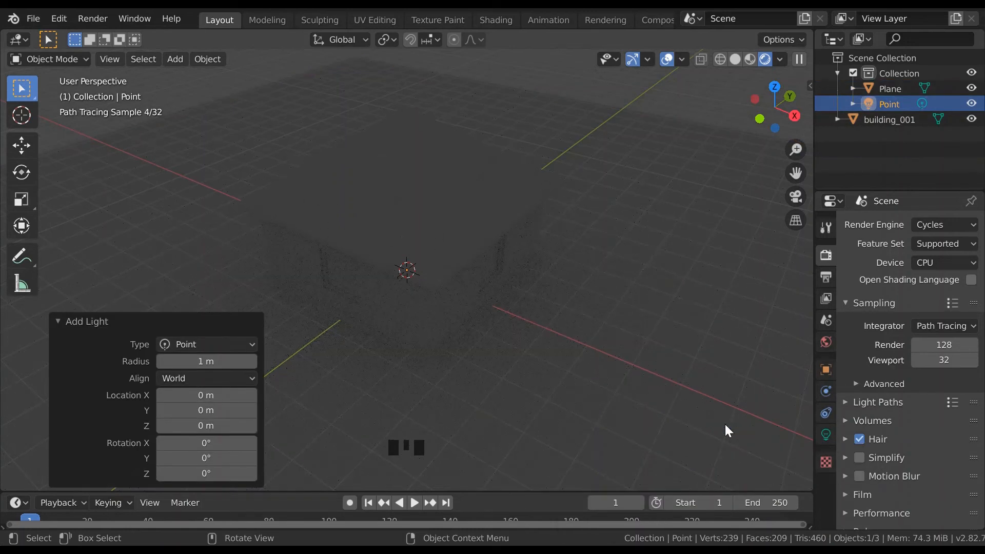
{"action": "key", "text": "g"}
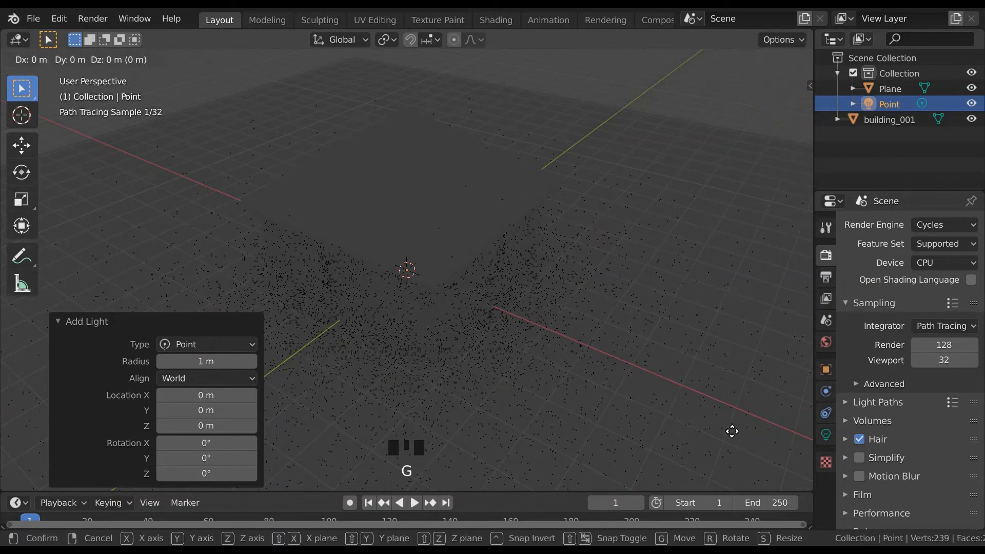
{"action": "key", "text": "z"}
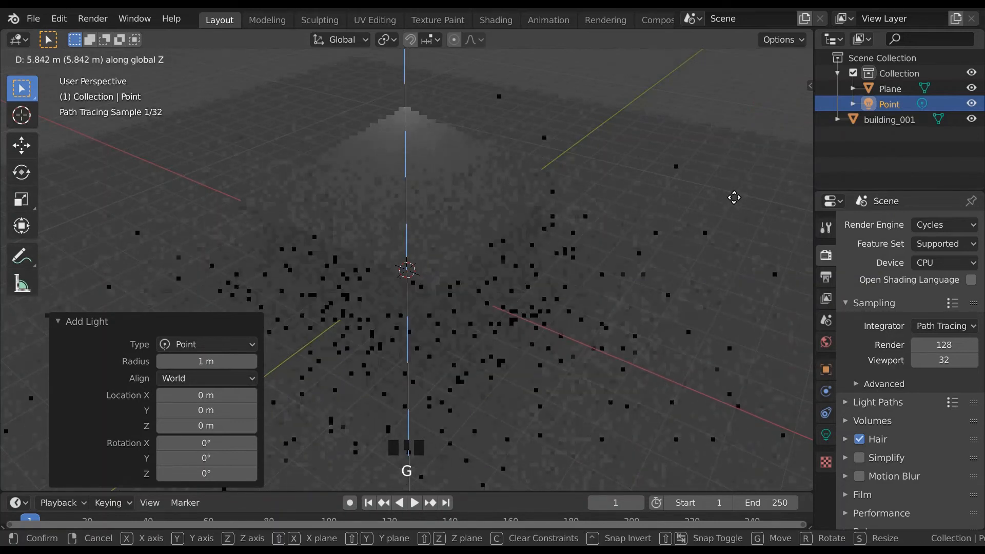
{"action": "left_click", "coordinate": [734, 198]}
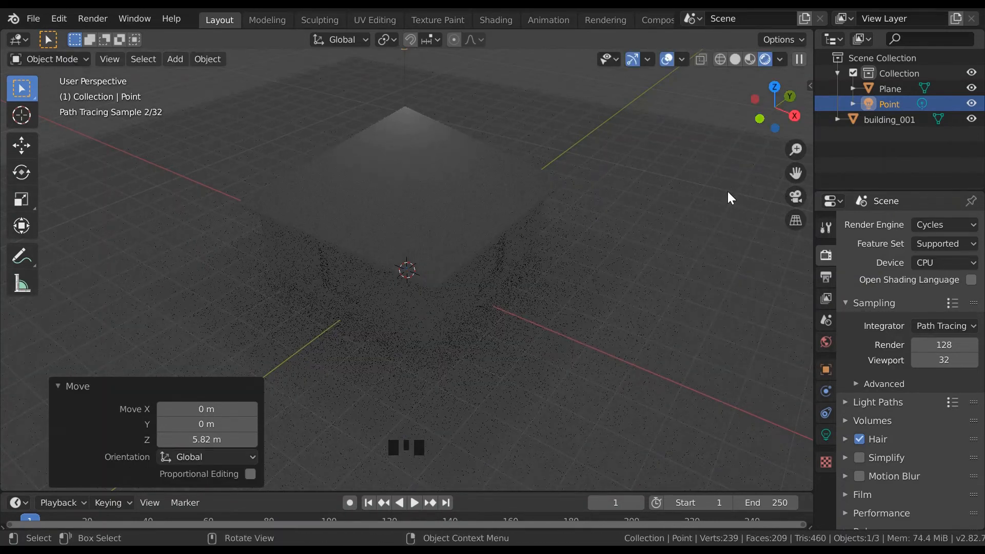
Move the point light about -6.29 m along global Y, off to one side of the roof.
{"action": "scroll", "coordinate": [729, 194], "scroll_direction": "down", "scroll_amount": 2}
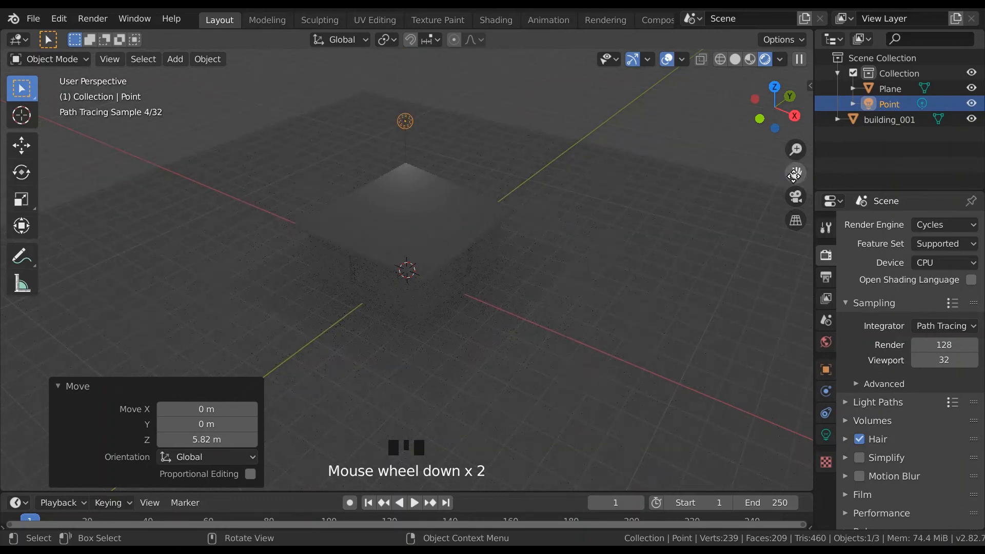
{"action": "left_click_drag", "start_coordinate": [796, 173], "coordinate": [805, 206]}
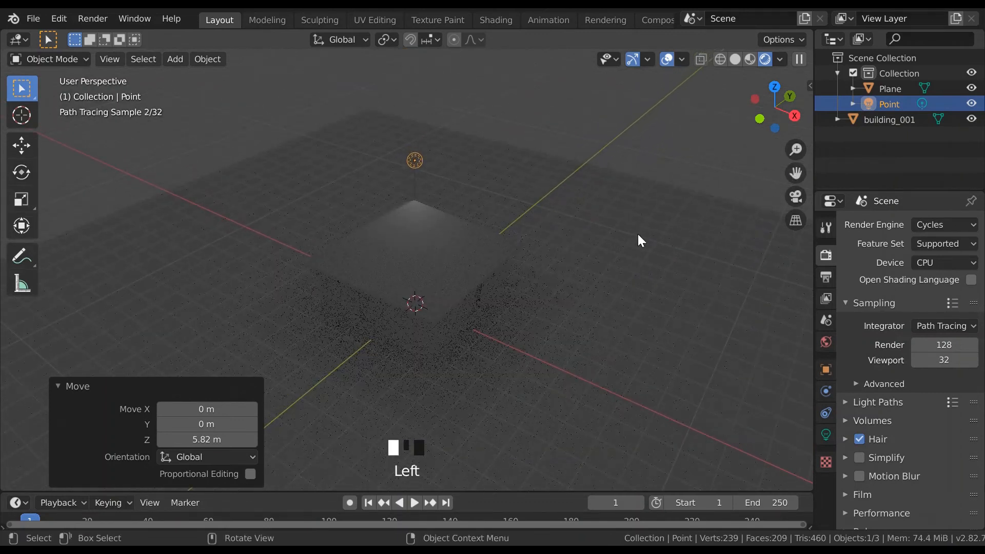
{"action": "key", "text": "g"}
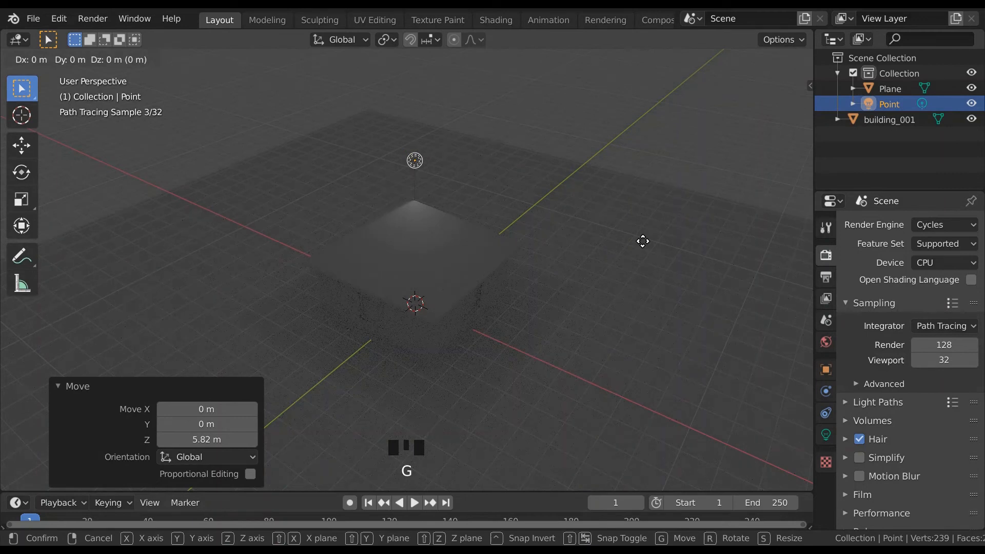
{"action": "key", "text": "y"}
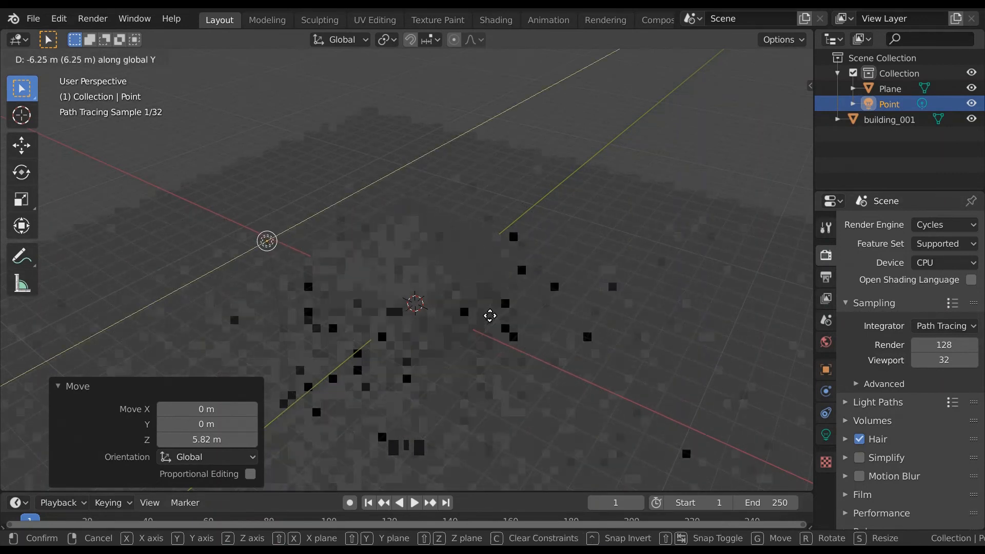
{"action": "left_click", "coordinate": [483, 308]}
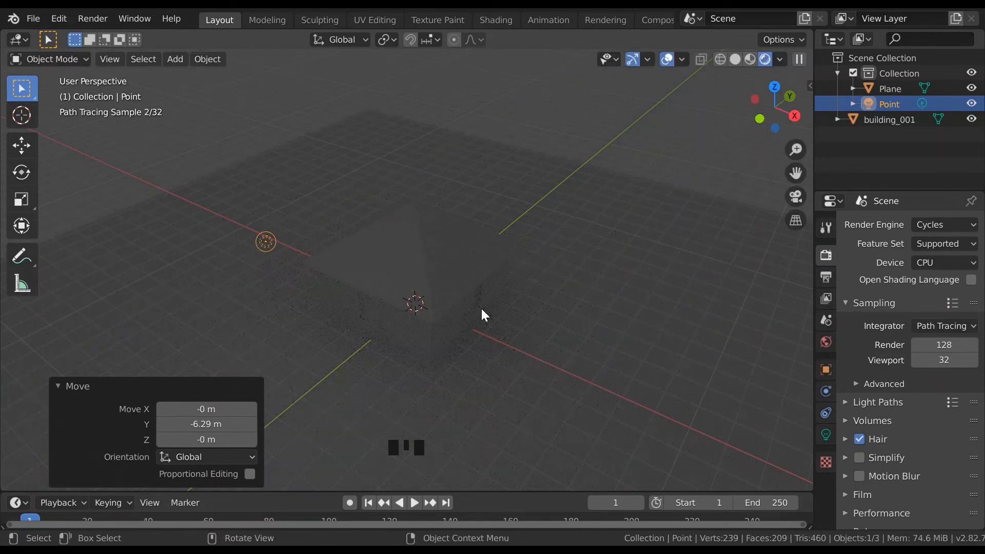
Raise the point light's power to 500 W and reduce it to about 265.8 W.
{"action": "left_click", "coordinate": [826, 435]}
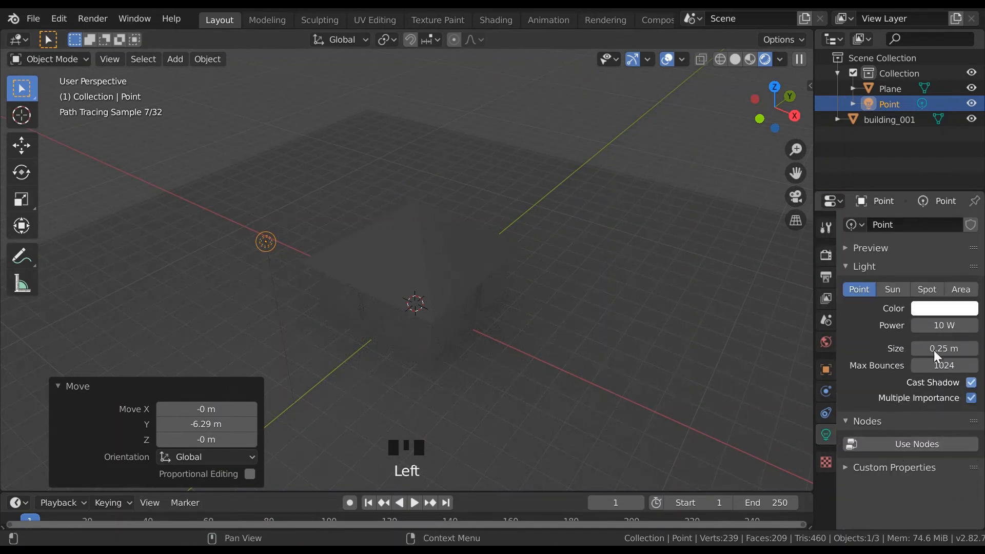
{"action": "double_click", "coordinate": [961, 328]}
{"action": "type", "text": "5"}
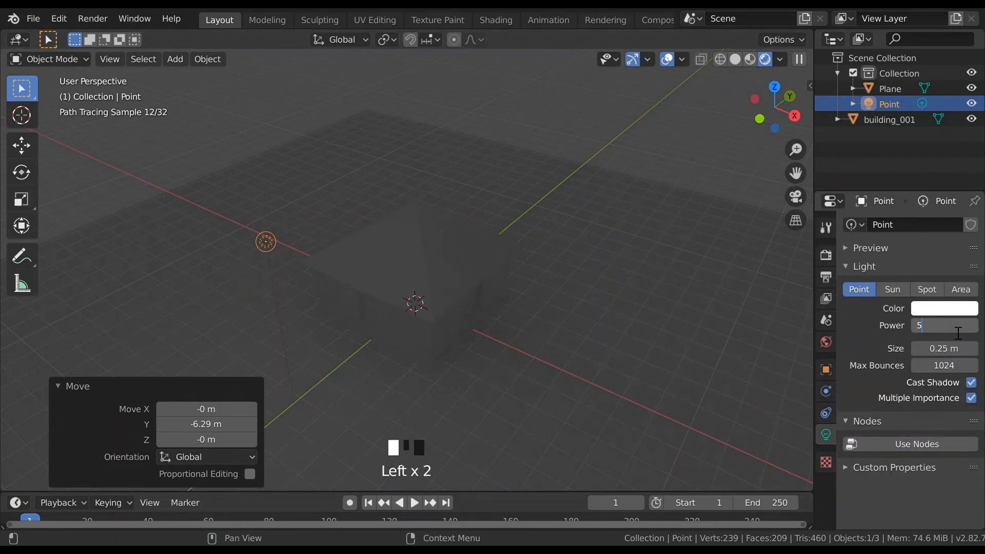
{"action": "type", "text": "00"}
{"action": "key", "text": "Return"}
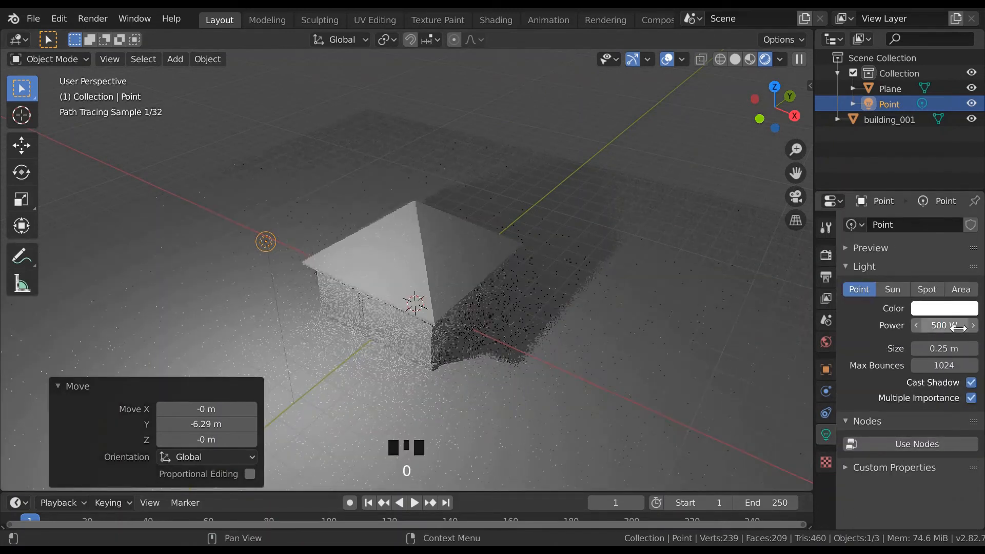
{"action": "left_click_drag", "start_coordinate": [950, 333], "coordinate": [892, 325]}
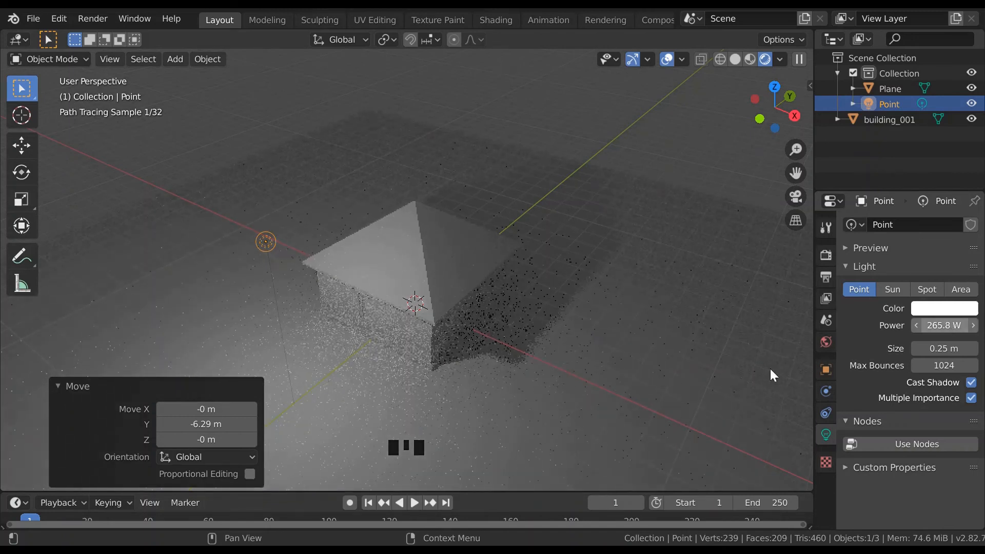
Move the point light about 13.4 m along global Y so it lights the house's front with the door.
{"action": "middle_click_drag", "start_coordinate": [486, 386], "coordinate": [654, 389]}
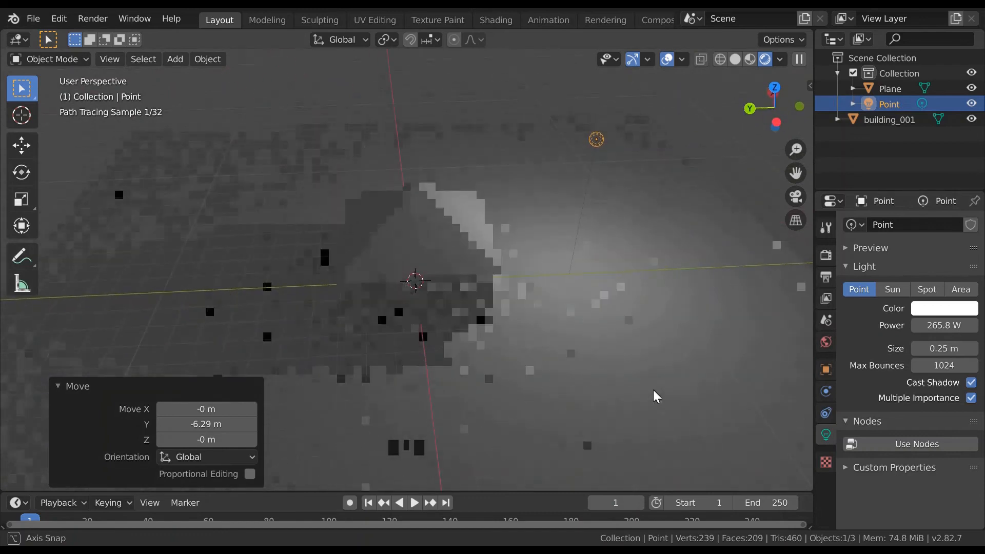
{"action": "key", "text": "g"}
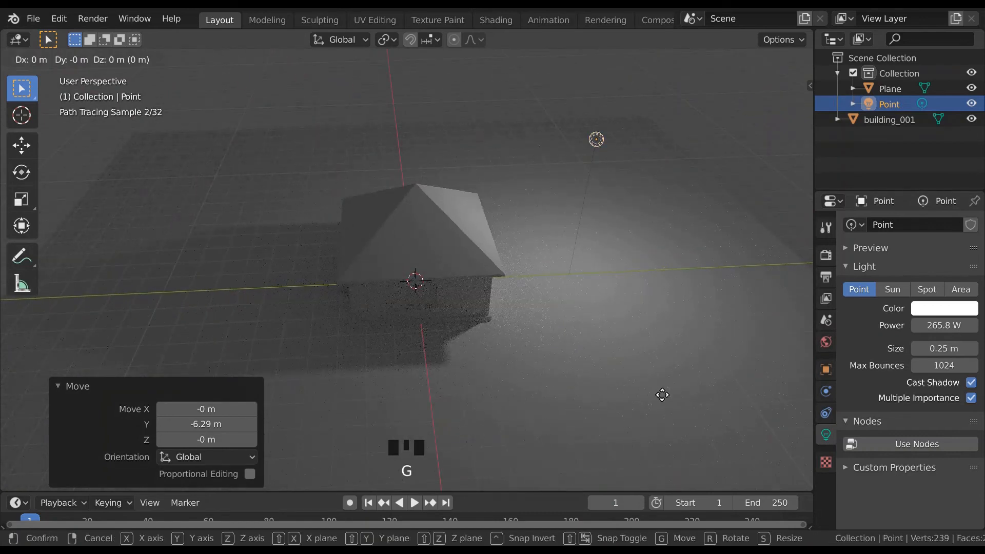
{"action": "key", "text": "y"}
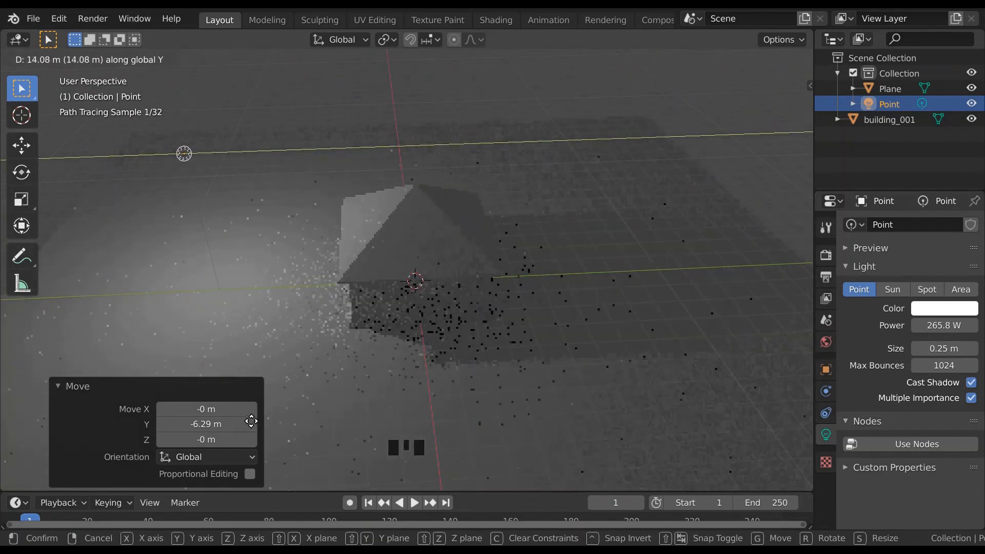
{"action": "left_click", "coordinate": [267, 413]}
{"action": "middle_click_drag", "start_coordinate": [510, 408], "coordinate": [604, 400]}
{"action": "scroll", "coordinate": [549, 375], "scroll_direction": "up", "scroll_amount": 4}
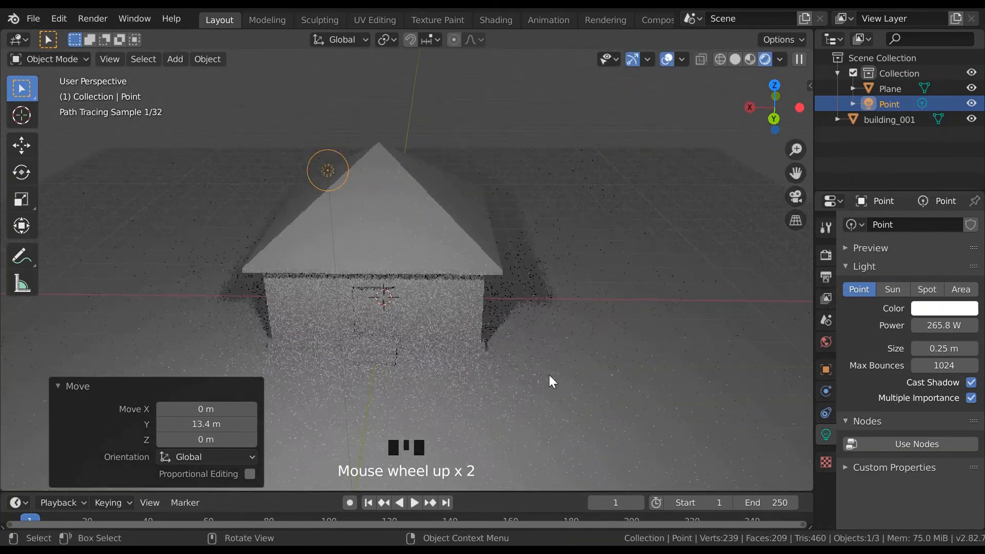
{"action": "mouse_move", "coordinate": [549, 374]}
{"action": "middle_mouse_down"}
{"action": "mouse_move", "coordinate": [533, 370]}
{"action": "mouse_move", "coordinate": [538, 364]}
{"action": "middle_mouse_up"}
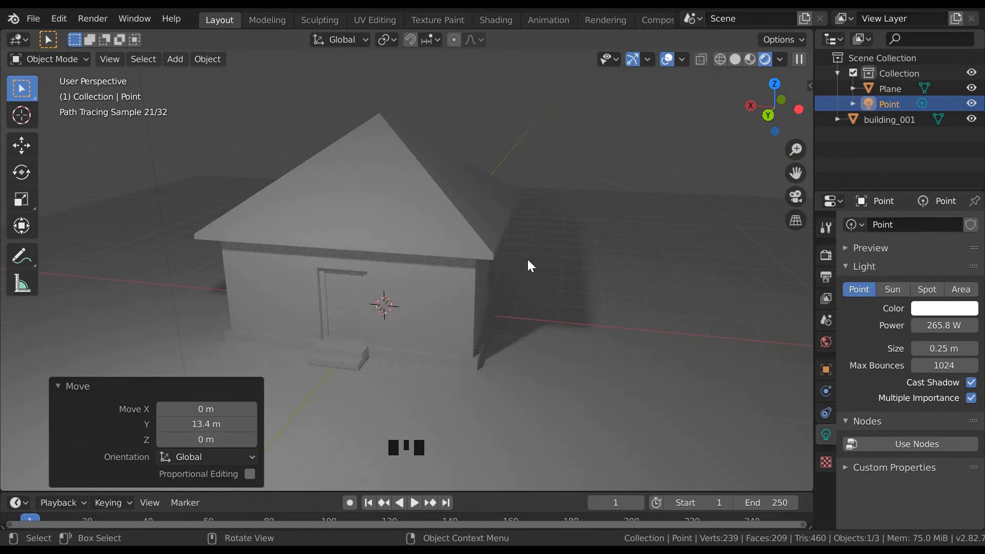
Return the viewport to solid shading and open the building in Edit Mode.
{"action": "left_click", "coordinate": [229, 16]}
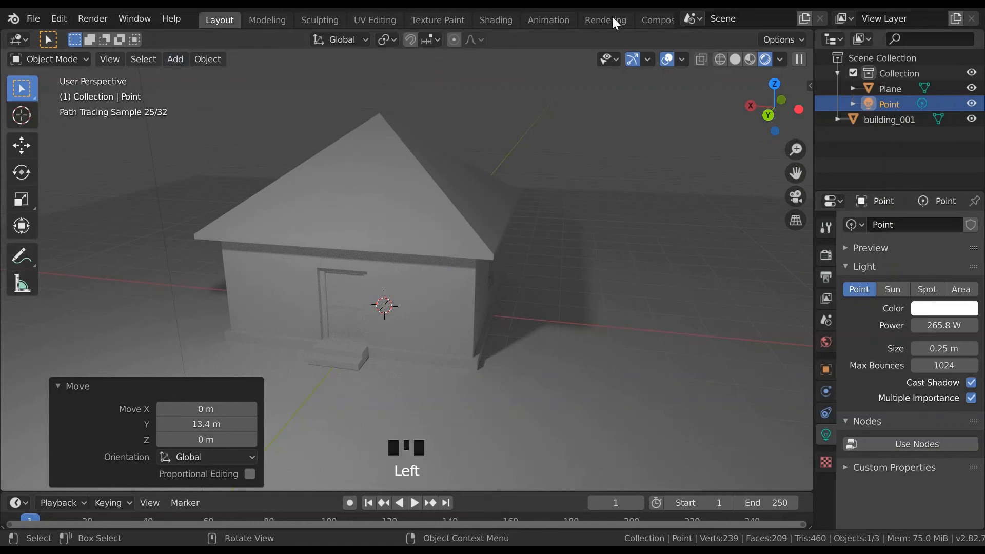
{"action": "left_click", "coordinate": [737, 58]}
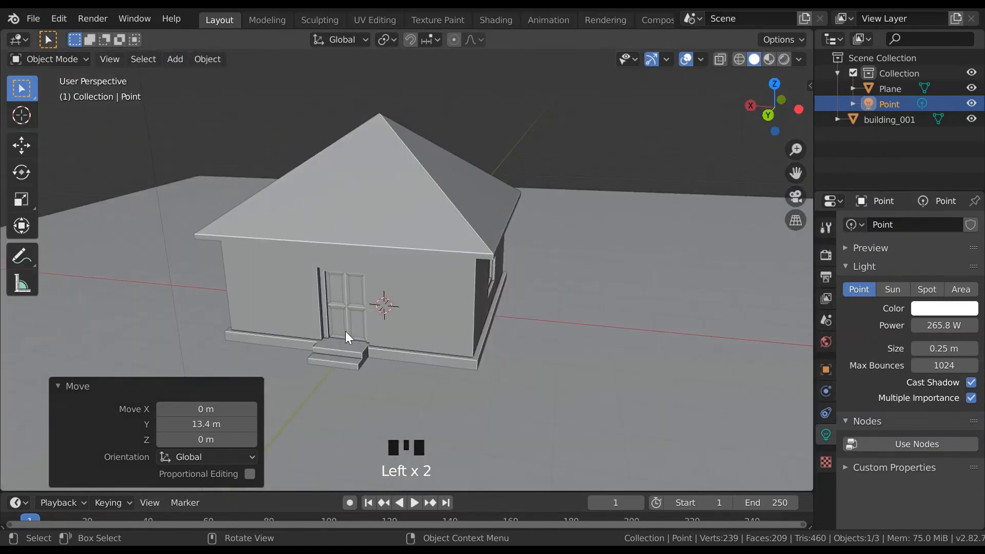
{"action": "key", "text": "Tab"}
{"action": "key", "text": "Tab"}
{"action": "left_click", "coordinate": [333, 294]}
{"action": "key", "text": "Tab"}
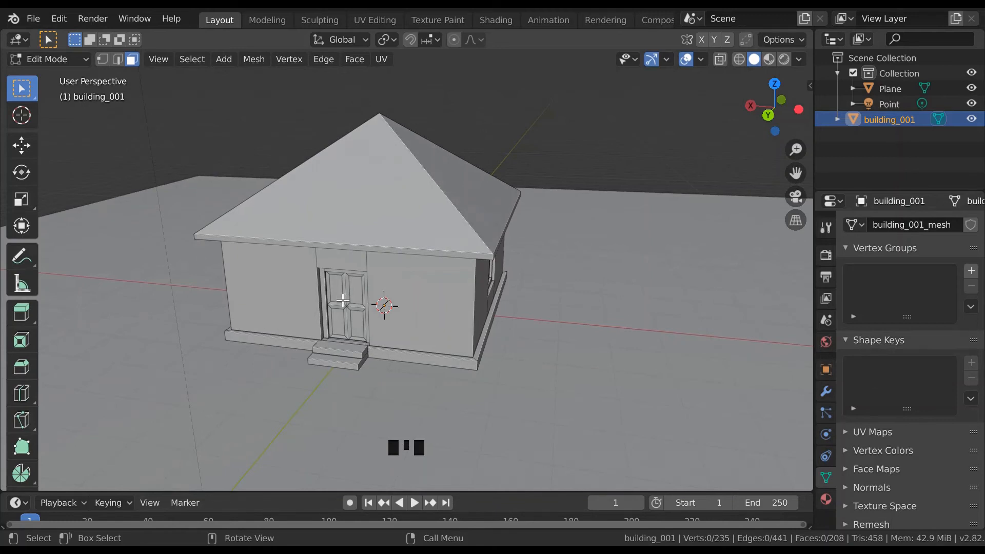
Select the four inset panel faces of the front door.
{"action": "left_click", "coordinate": [337, 293], "text": "shift"}
{"action": "left_click", "coordinate": [355, 295], "text": "shift"}
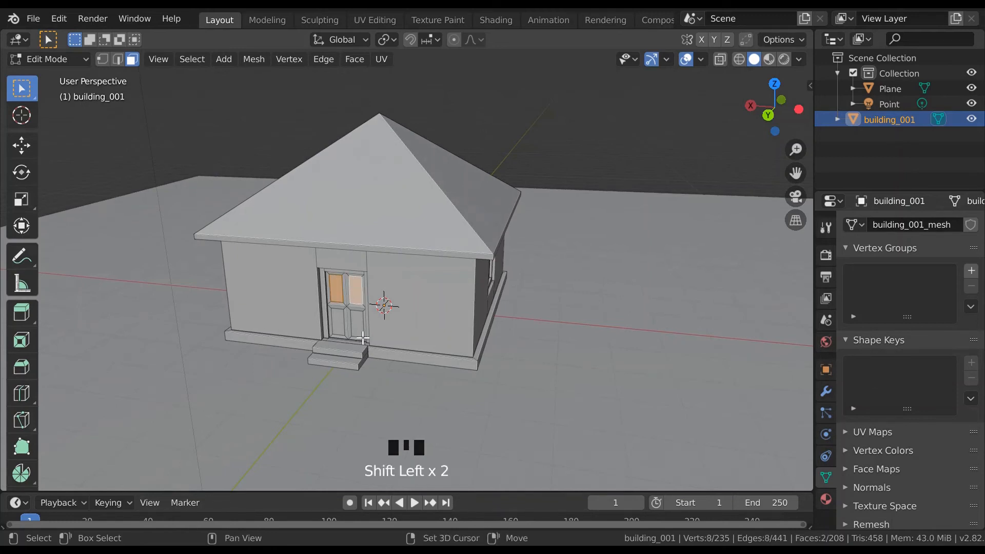
{"action": "left_click", "coordinate": [354, 320], "text": "shift"}
{"action": "left_click", "coordinate": [336, 321], "text": "shift"}
Add the four pane faces of the side wall's window to the selection, keeping the door panels selected.
{"action": "middle_click_drag", "start_coordinate": [611, 297], "coordinate": [544, 300]}
{"action": "left_click", "coordinate": [481, 286], "text": "shift"}
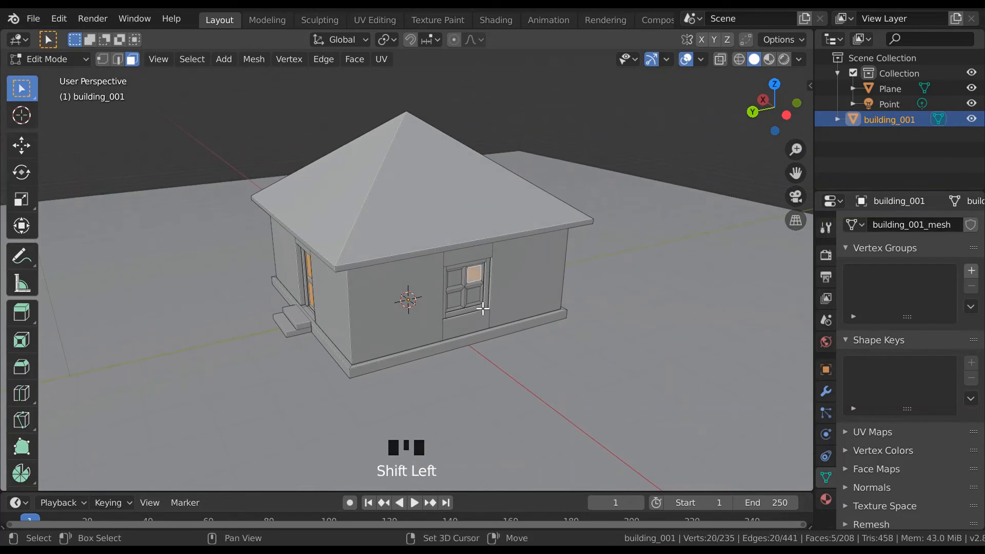
{"action": "left_click", "coordinate": [474, 297], "text": "shift"}
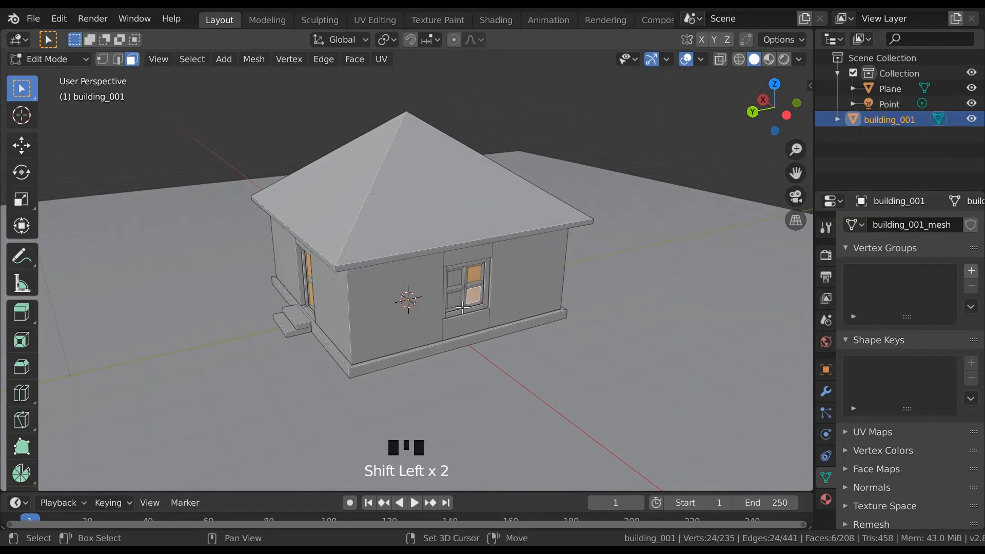
{"action": "left_click", "coordinate": [454, 297], "text": "shift"}
{"action": "left_click", "coordinate": [454, 273], "text": "shift"}
Add the four pane faces of the opposite side wall's window to the selection, keeping the door and first window selected.
{"action": "middle_click_drag", "start_coordinate": [567, 292], "coordinate": [713, 292]}
{"action": "left_click", "coordinate": [330, 297], "text": "shift"}
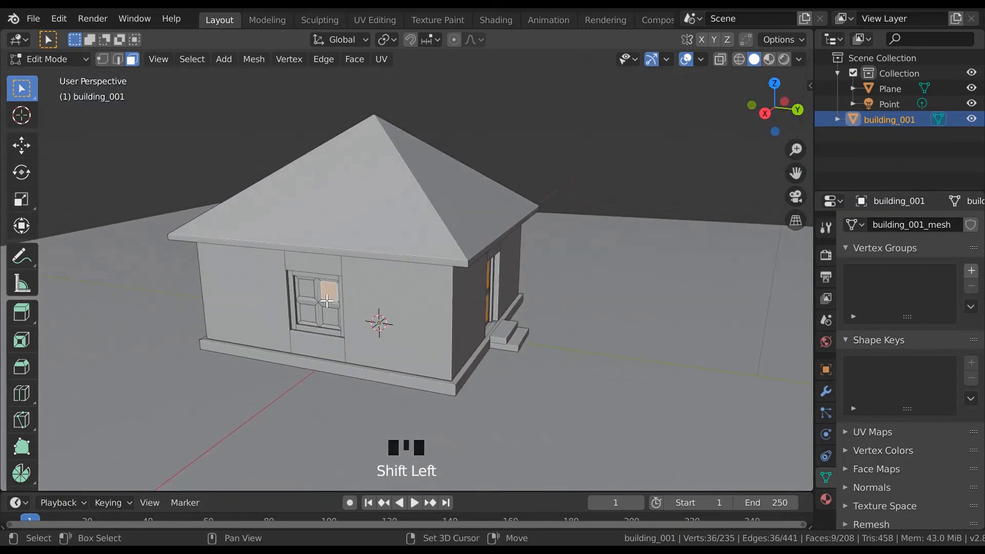
{"action": "left_click", "coordinate": [307, 289], "text": "shift"}
{"action": "left_click", "coordinate": [313, 321], "text": "shift"}
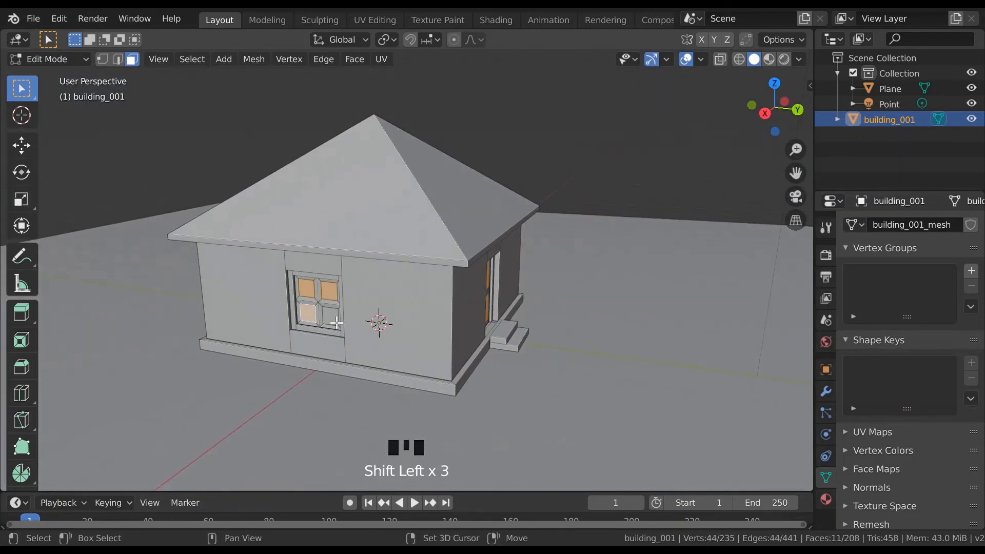
{"action": "left_click", "coordinate": [331, 319], "text": "shift"}
Add the four pane faces of the rear wall's window to the selection, keeping the earlier panes selected.
{"action": "middle_click_drag", "start_coordinate": [378, 357], "coordinate": [453, 358]}
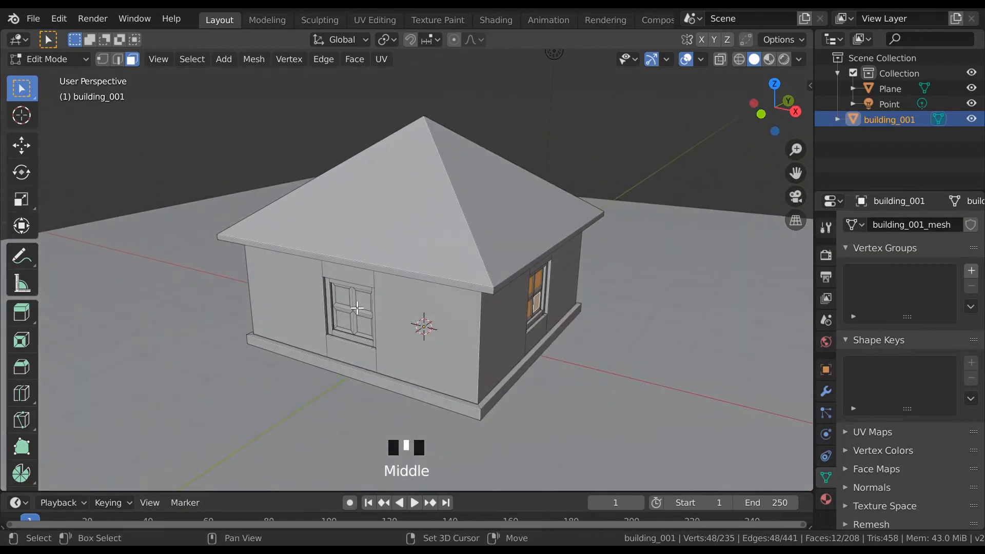
{"action": "left_click", "coordinate": [367, 306], "text": "shift"}
{"action": "left_click", "coordinate": [359, 329], "text": "shift"}
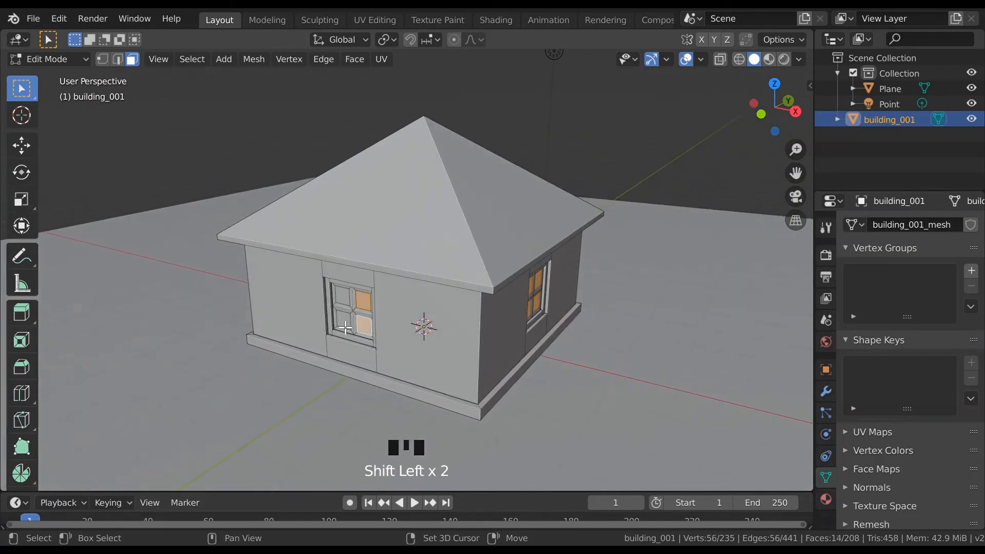
{"action": "left_click", "coordinate": [345, 328], "text": "shift"}
{"action": "left_click", "coordinate": [347, 301], "text": "shift"}
Create two materials in separate slots on the building and assign the second slot to the selected door and window panes.
{"action": "middle_click_drag", "start_coordinate": [439, 352], "coordinate": [266, 363]}
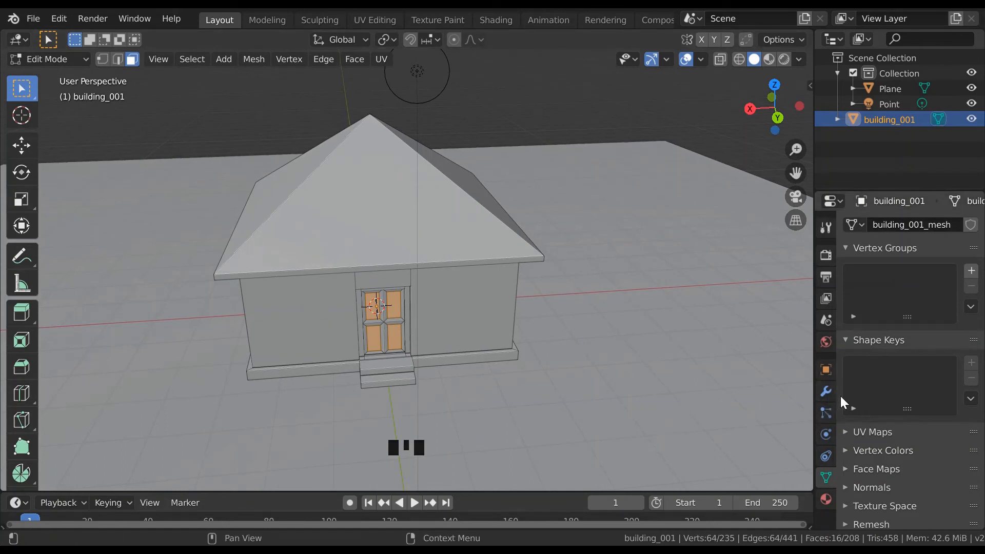
{"action": "left_click", "coordinate": [827, 494]}
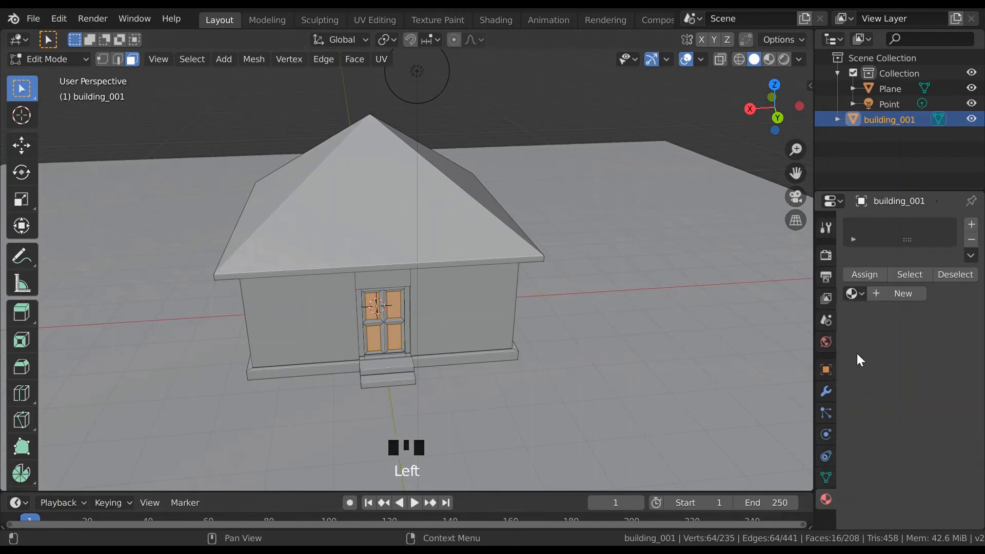
{"action": "left_click", "coordinate": [971, 224]}
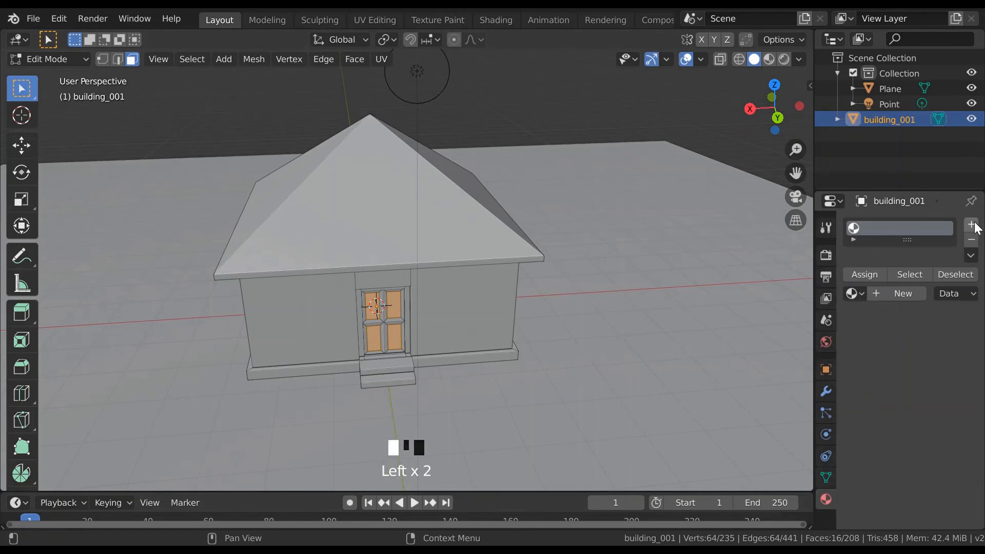
{"action": "left_click", "coordinate": [903, 293]}
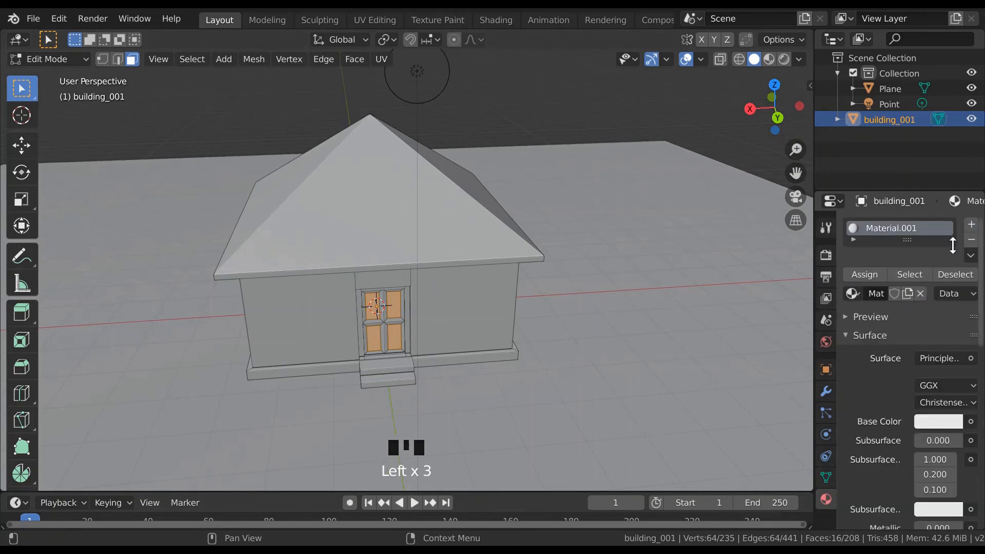
{"action": "left_click", "coordinate": [971, 225]}
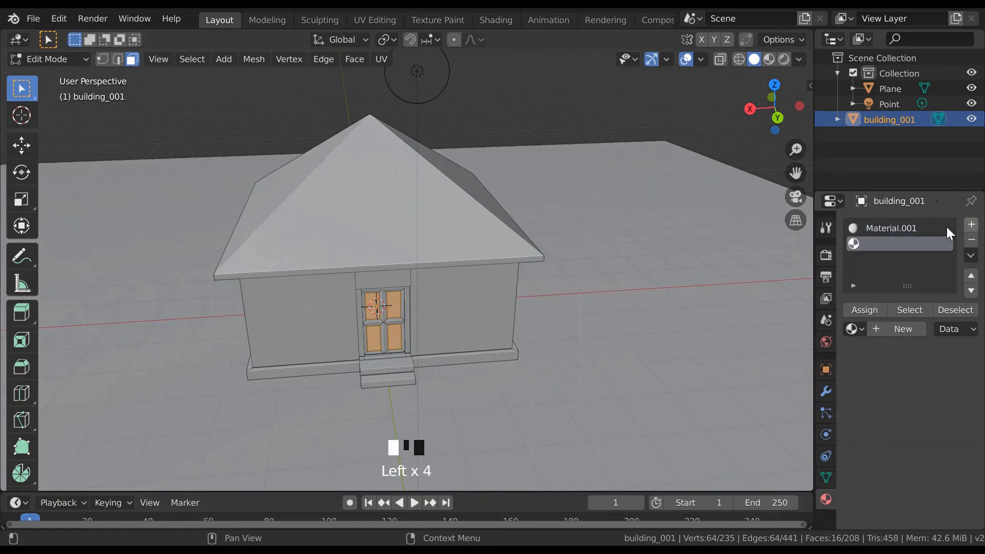
{"action": "left_click", "coordinate": [862, 310]}
{"action": "left_click", "coordinate": [885, 328]}
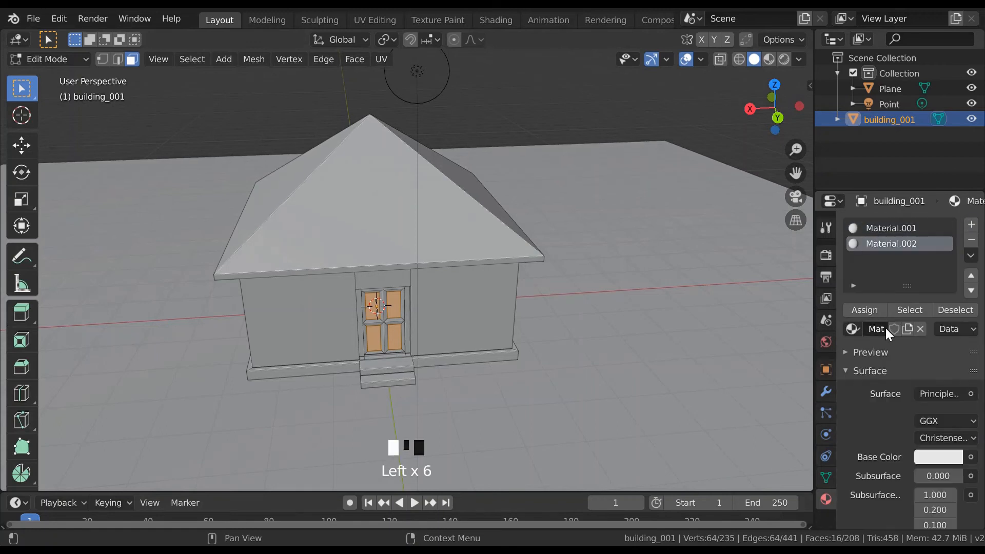
Check the second material's assignment by clearing the face selection and selecting the faces assigned to it.
{"action": "left_click", "coordinate": [907, 308]}
{"action": "left_click", "coordinate": [662, 356]}
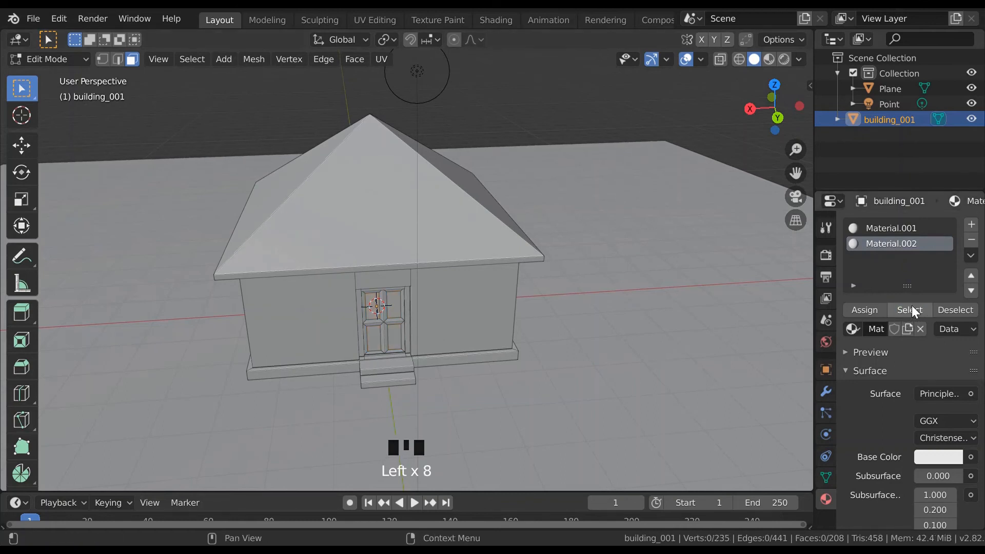
{"action": "left_click", "coordinate": [911, 310]}
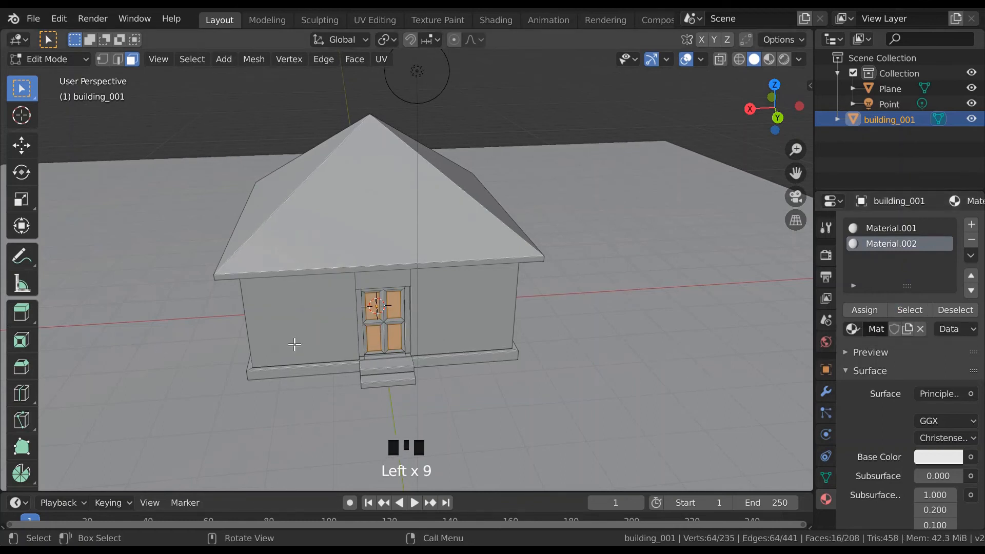
Set the pane material's Roughness to 0 and its Transmission to 1 for a glass look.
{"action": "mouse_move", "coordinate": [294, 344]}
{"action": "middle_mouse_down"}
{"action": "mouse_move", "coordinate": [378, 308]}
{"action": "mouse_move", "coordinate": [315, 341]}
{"action": "mouse_move", "coordinate": [330, 345]}
{"action": "mouse_move", "coordinate": [292, 328]}
{"action": "middle_mouse_up"}
{"action": "scroll", "coordinate": [912, 440], "scroll_direction": "down", "scroll_amount": 2}
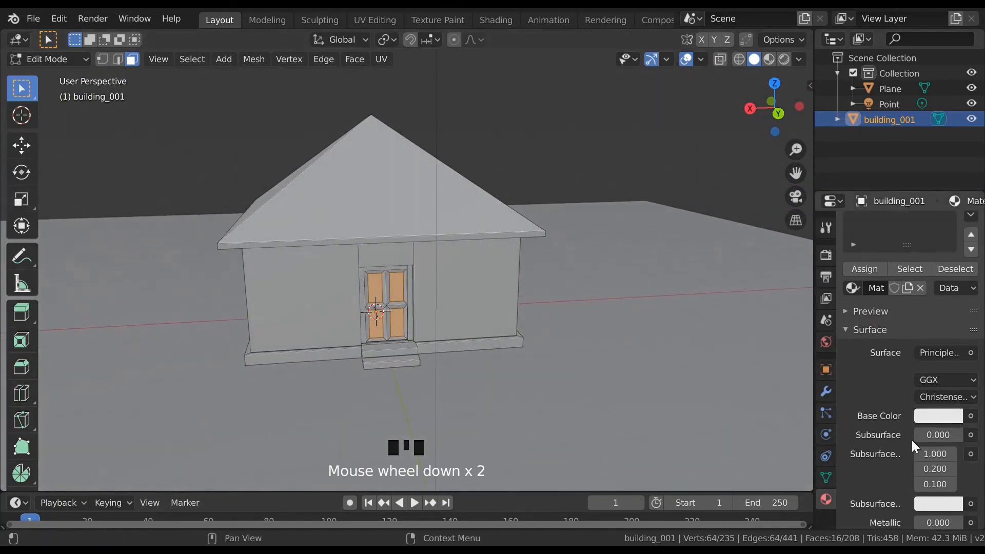
{"action": "scroll", "coordinate": [912, 440], "scroll_direction": "down", "scroll_amount": 3}
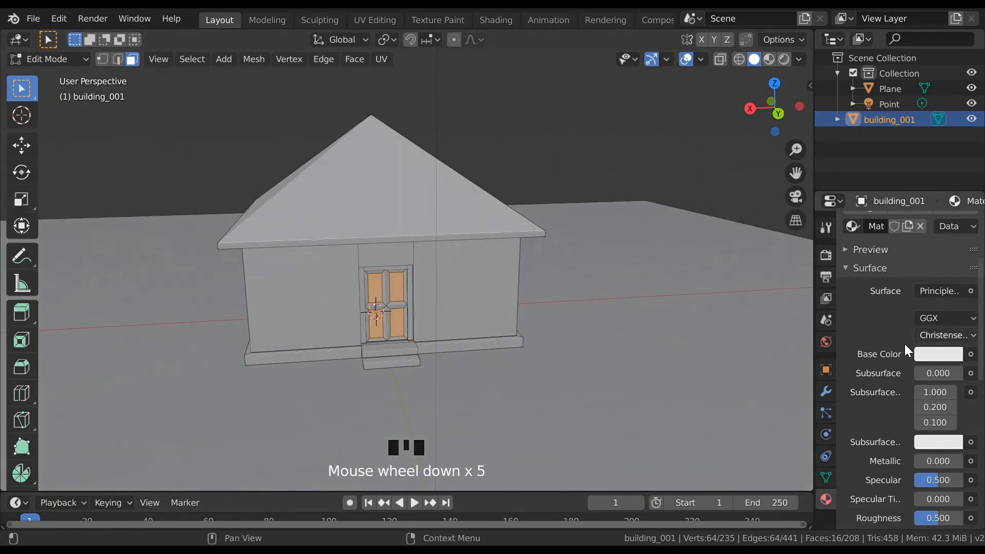
{"action": "scroll", "coordinate": [949, 373], "scroll_direction": "down", "scroll_amount": 2}
{"action": "scroll", "coordinate": [950, 382], "scroll_direction": "down", "scroll_amount": 2}
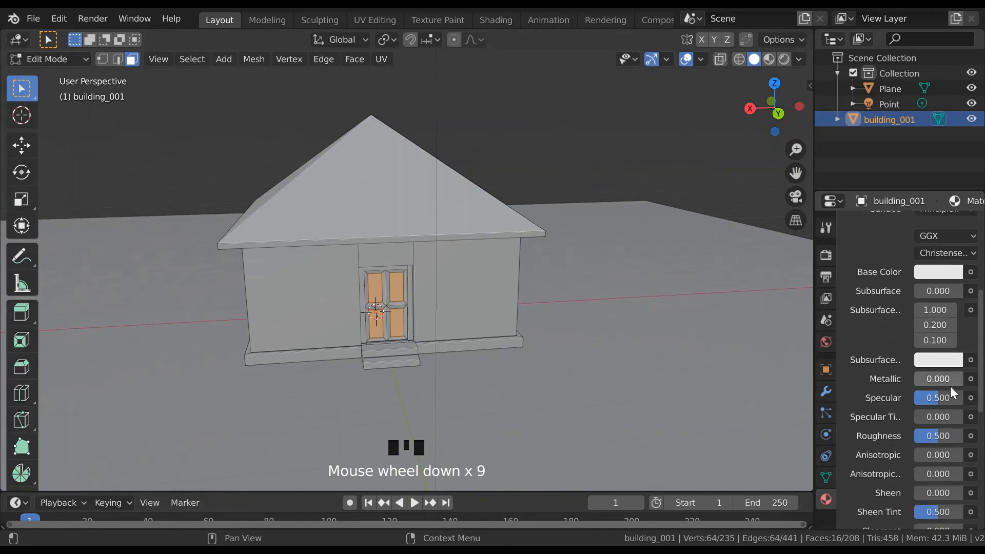
{"action": "scroll", "coordinate": [950, 385], "scroll_direction": "down", "scroll_amount": 3}
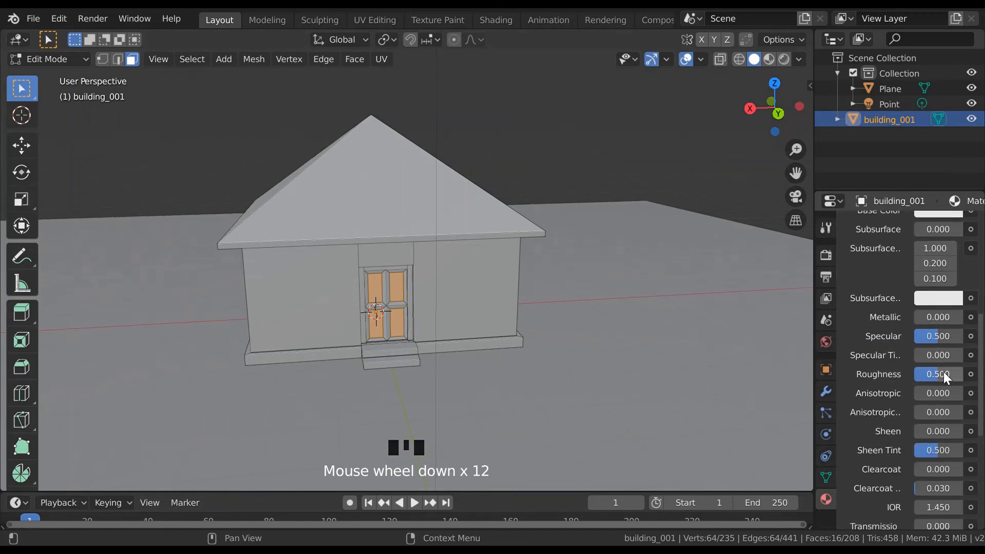
{"action": "left_click_drag", "start_coordinate": [943, 372], "coordinate": [917, 378]}
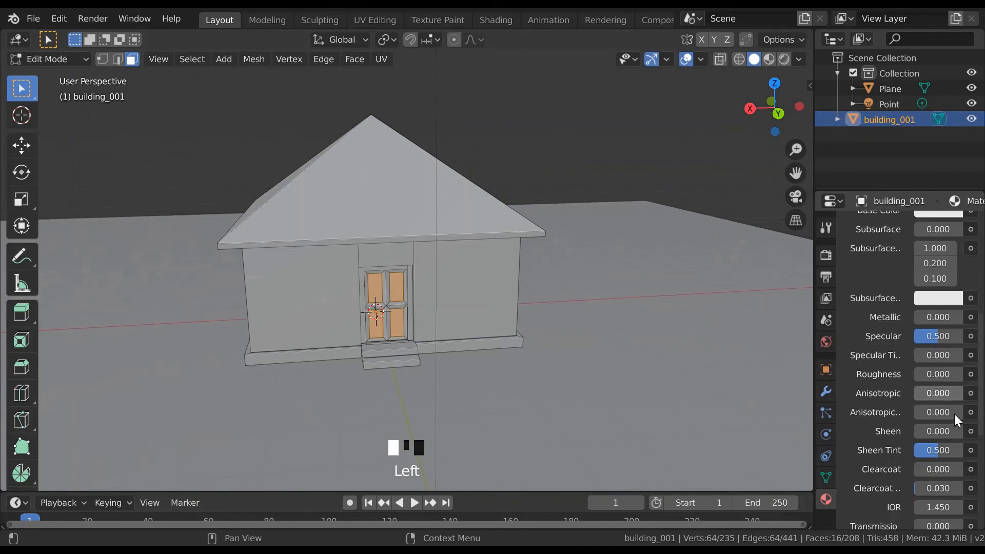
{"action": "scroll", "coordinate": [957, 420], "scroll_direction": "down", "scroll_amount": 4}
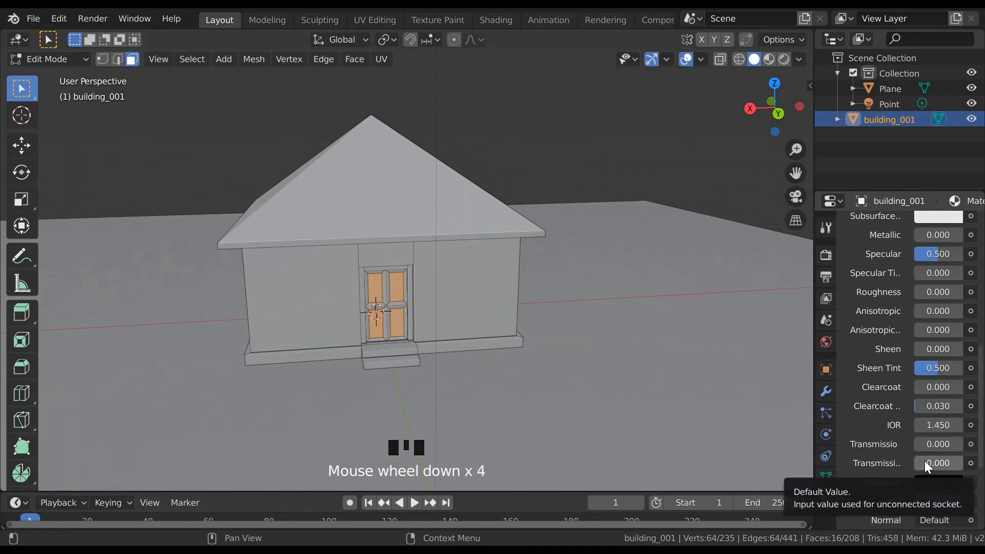
{"action": "left_click_drag", "start_coordinate": [926, 442], "coordinate": [948, 440]}
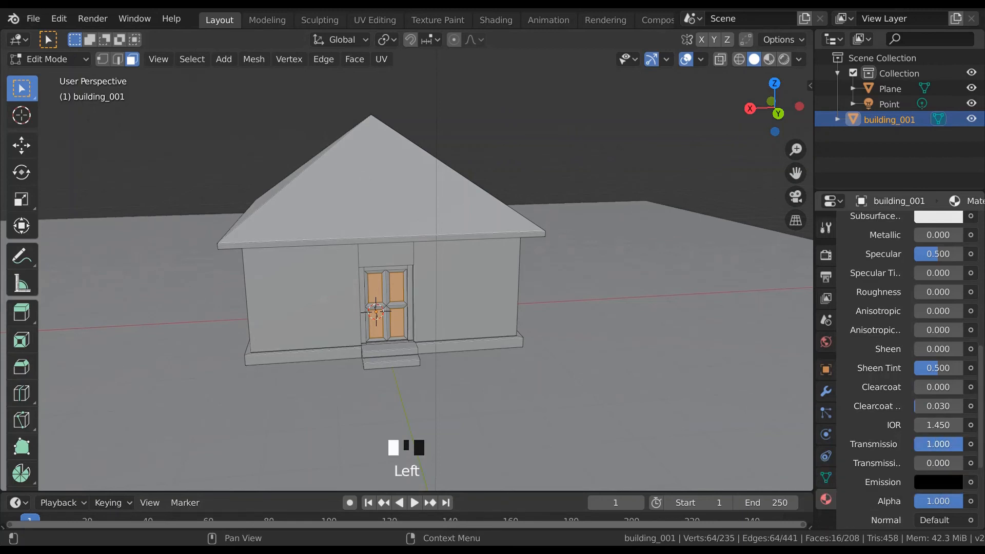
Enable Screen Space Refraction in the pane material's Viewport Display settings.
{"action": "scroll", "coordinate": [943, 436], "scroll_direction": "down", "scroll_amount": 1}
{"action": "scroll", "coordinate": [940, 434], "scroll_direction": "down", "scroll_amount": 11}
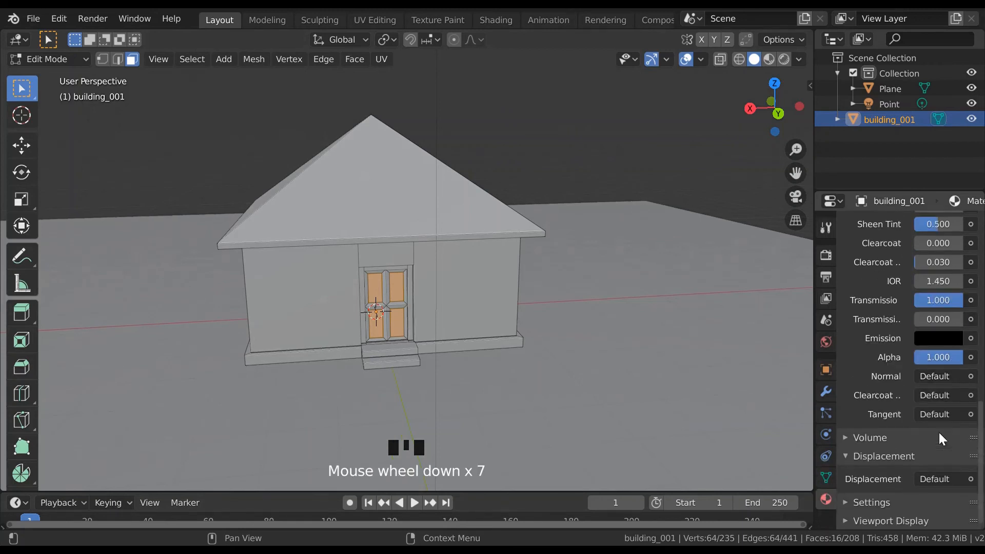
{"action": "left_click", "coordinate": [902, 502]}
{"action": "scroll", "coordinate": [912, 503], "scroll_direction": "down", "scroll_amount": 9}
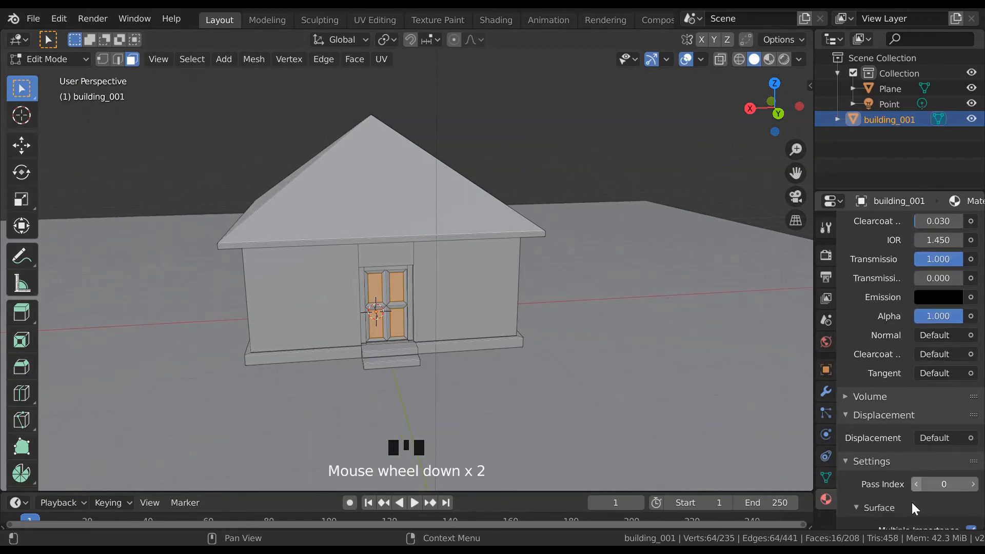
{"action": "scroll", "coordinate": [910, 503], "scroll_direction": "down", "scroll_amount": 2}
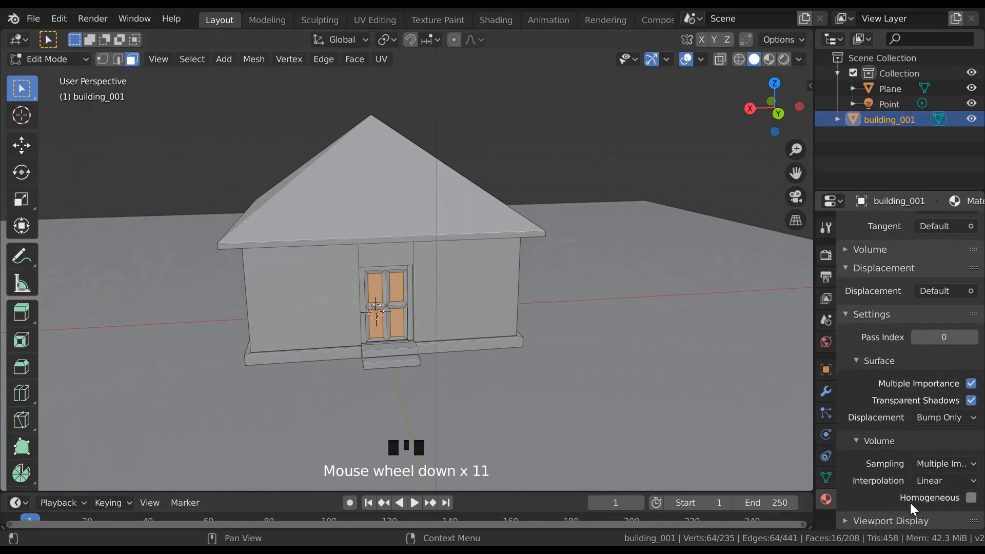
{"action": "left_click", "coordinate": [894, 525]}
{"action": "scroll", "coordinate": [911, 499], "scroll_direction": "down", "scroll_amount": 4}
{"action": "scroll", "coordinate": [912, 500], "scroll_direction": "down", "scroll_amount": 13}
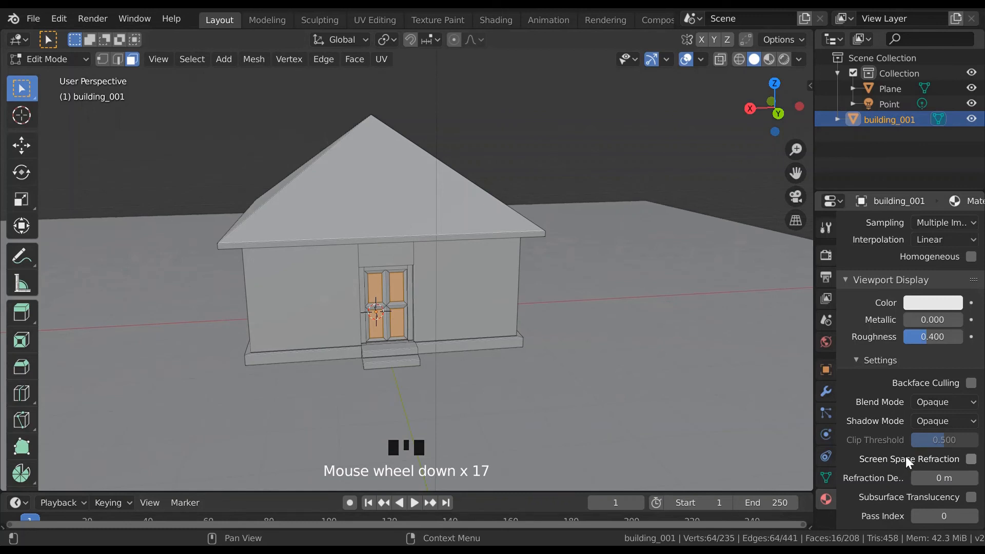
{"action": "left_click", "coordinate": [970, 459]}
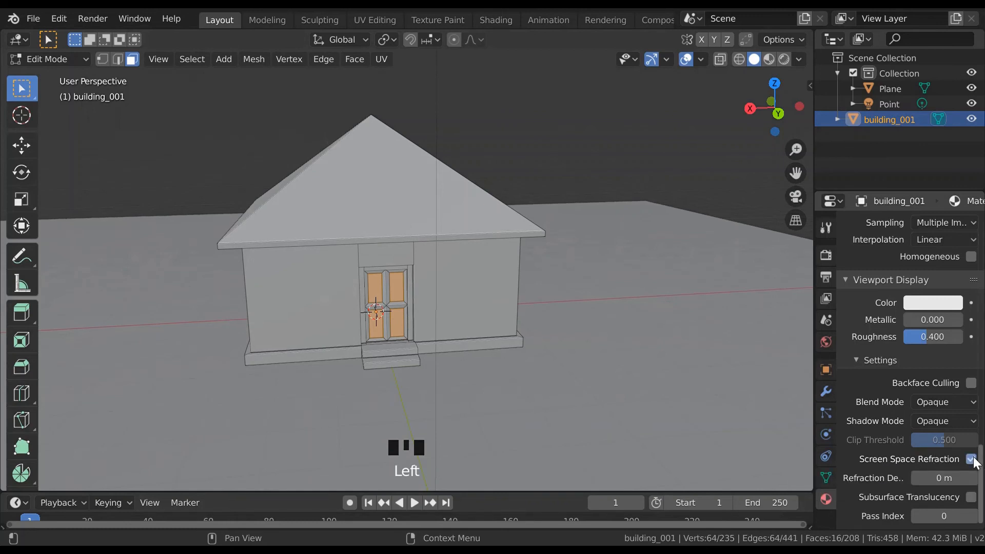
Collapse the pane material's Viewport Display, Settings and Displacement sections, including the Volume settings subsection.
{"action": "scroll", "coordinate": [963, 458], "scroll_direction": "up", "scroll_amount": 8}
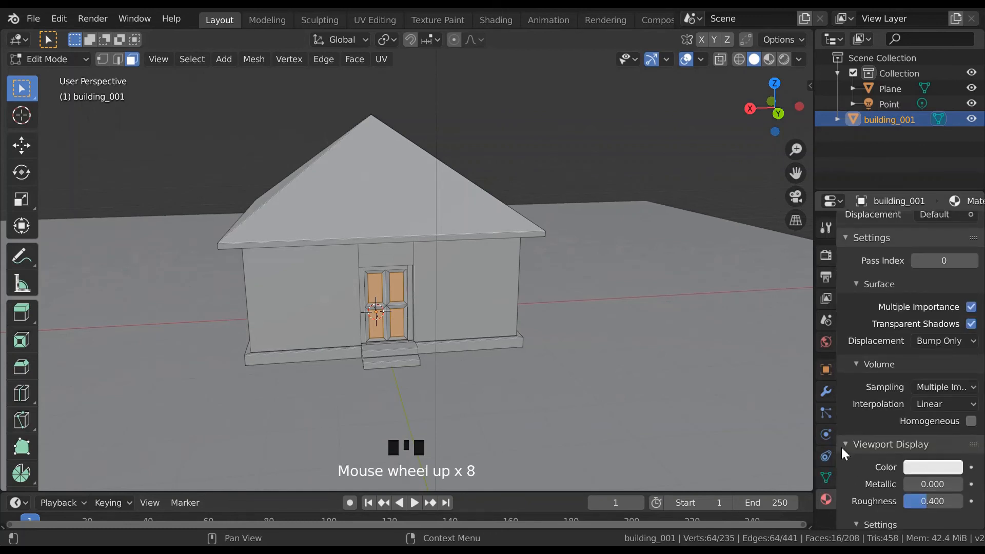
{"action": "left_click", "coordinate": [843, 446]}
{"action": "left_click", "coordinate": [854, 439]}
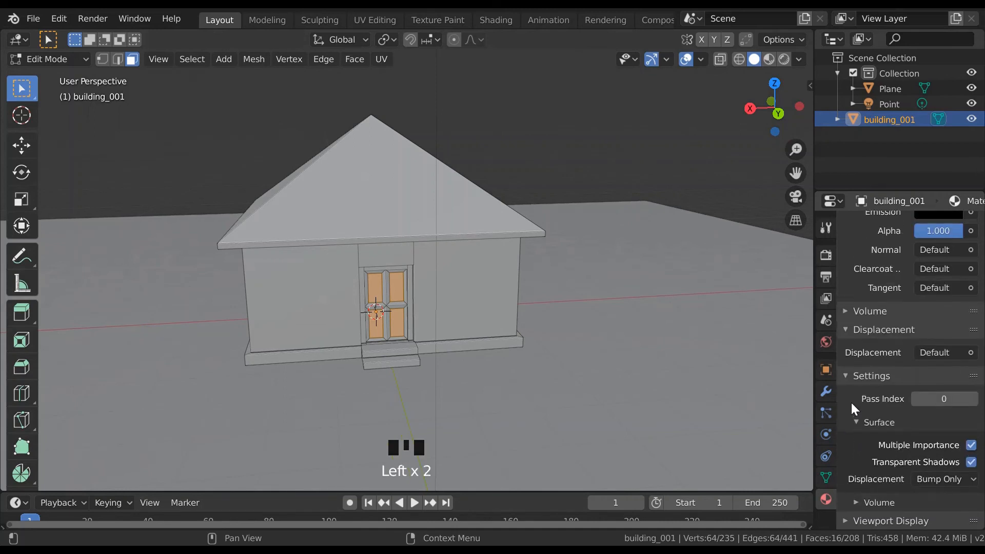
{"action": "left_click", "coordinate": [848, 374]}
{"action": "left_click", "coordinate": [848, 461]}
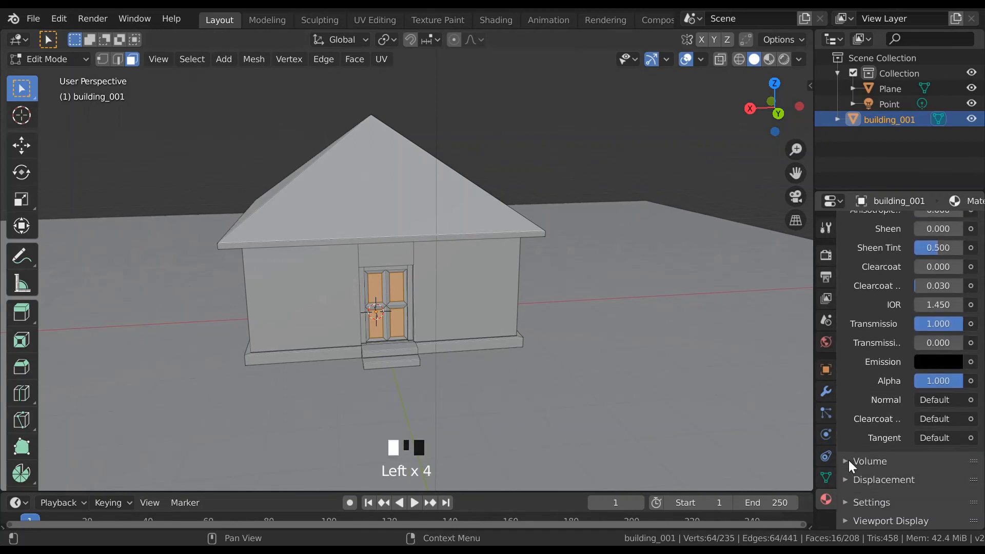
{"action": "scroll", "coordinate": [892, 460], "scroll_direction": "up", "scroll_amount": 9}
{"action": "scroll", "coordinate": [892, 460], "scroll_direction": "up", "scroll_amount": 3}
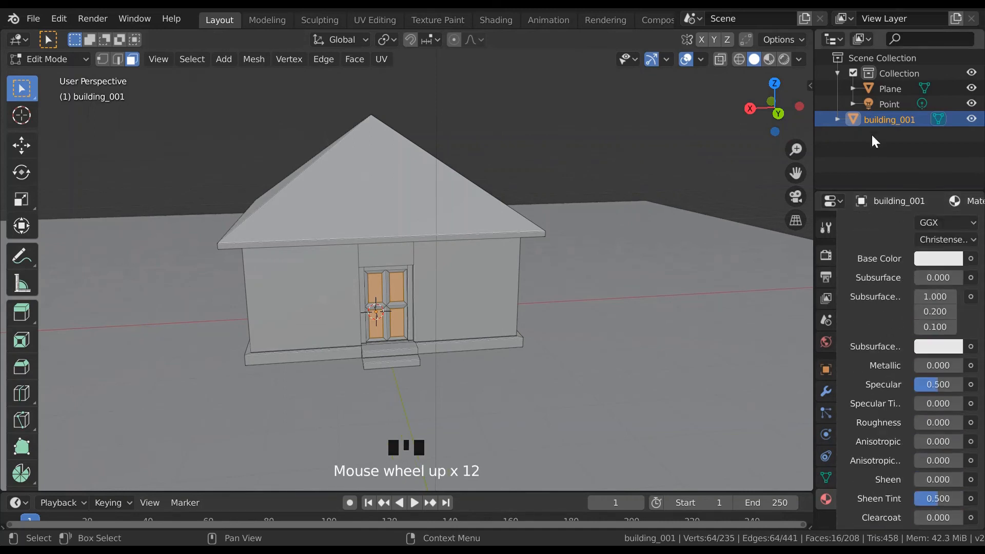
Switch the viewport to rendered shading and return the building to Object Mode.
{"action": "left_click", "coordinate": [780, 60]}
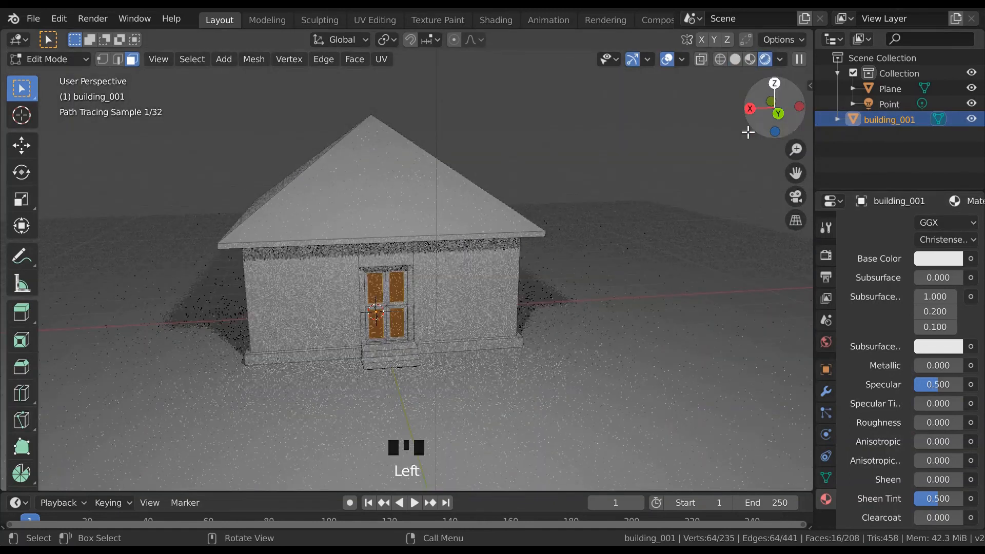
{"action": "left_click", "coordinate": [695, 179]}
{"action": "mouse_move", "coordinate": [674, 181]}
{"action": "middle_mouse_down"}
{"action": "mouse_move", "coordinate": [568, 190]}
{"action": "mouse_move", "coordinate": [639, 198]}
{"action": "mouse_move", "coordinate": [703, 181]}
{"action": "middle_mouse_up"}
{"action": "key", "text": "Tab"}
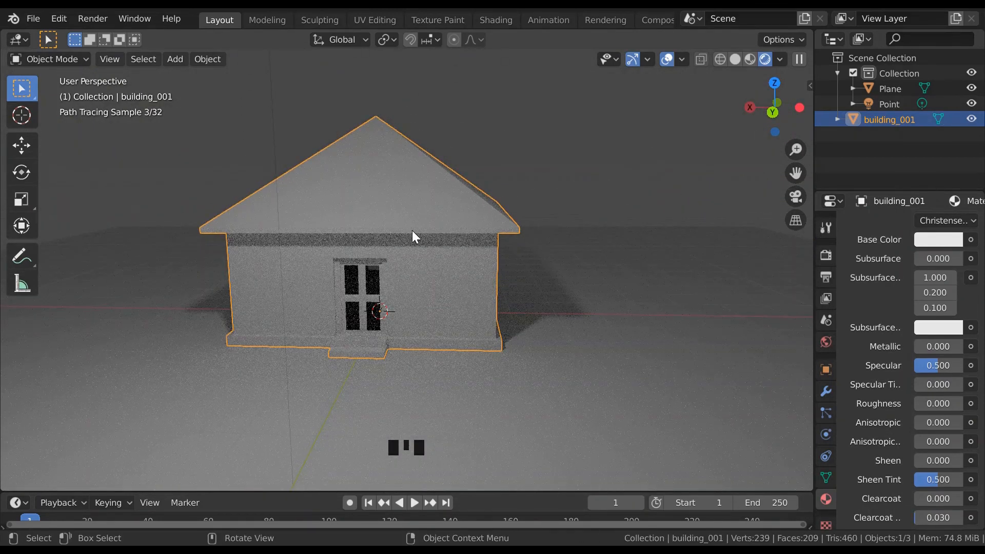
{"action": "left_click", "coordinate": [416, 208]}
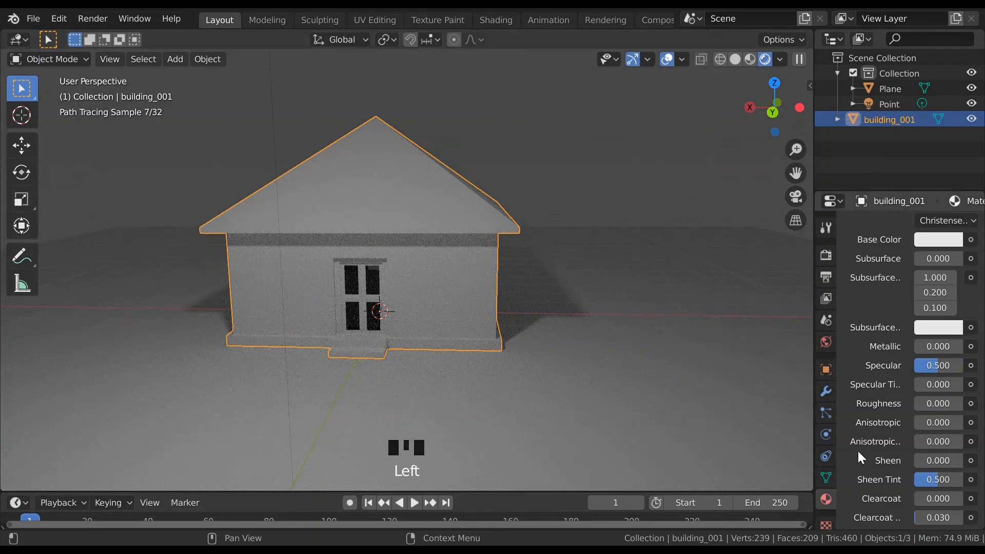
Set the Base Color of the building's first material to green with hue 0.241 and saturation 1.
{"action": "left_click", "coordinate": [825, 393]}
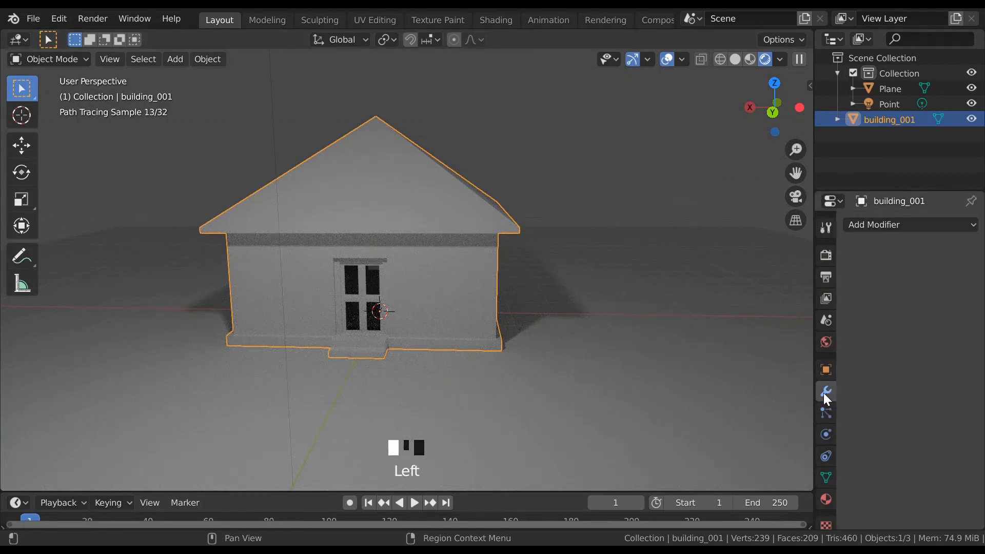
{"action": "left_click", "coordinate": [826, 497]}
{"action": "scroll", "coordinate": [901, 334], "scroll_direction": "up", "scroll_amount": 11}
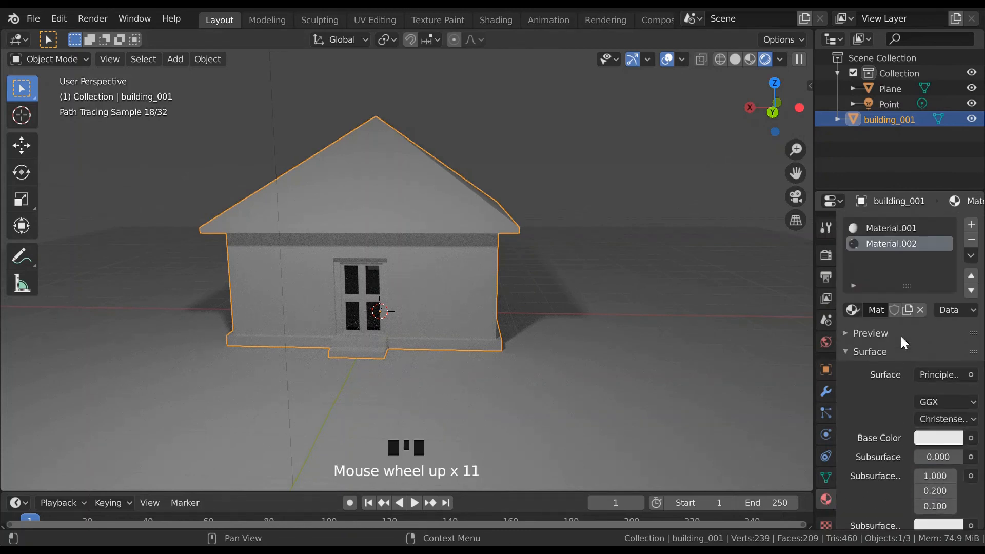
{"action": "scroll", "coordinate": [900, 335], "scroll_direction": "up", "scroll_amount": 4}
{"action": "left_click", "coordinate": [899, 229]}
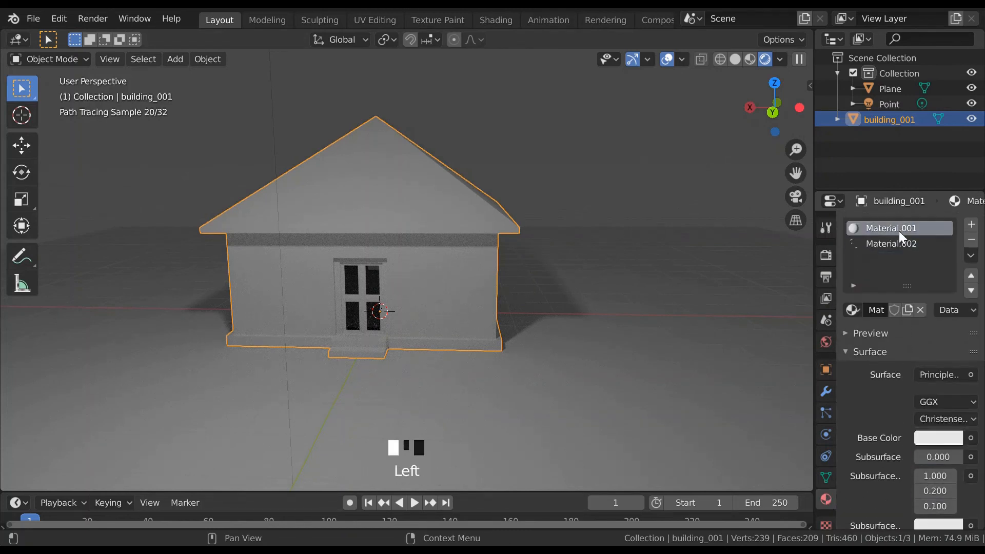
{"action": "left_click", "coordinate": [928, 437]}
{"action": "left_click_drag", "start_coordinate": [891, 289], "coordinate": [828, 281]}
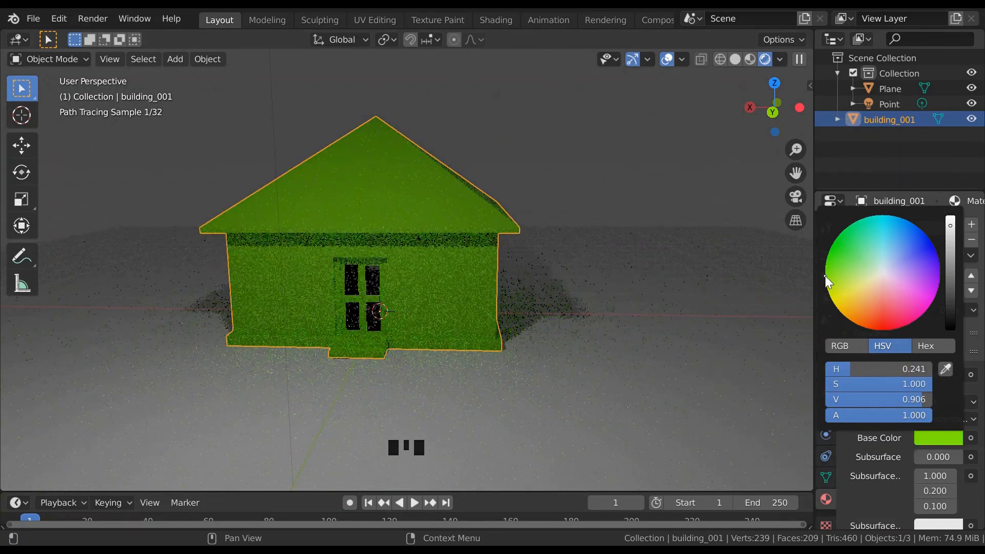
Change the Base Color of the building's first material to near-white and put the building in Edit Mode.
{"action": "left_click", "coordinate": [882, 272]}
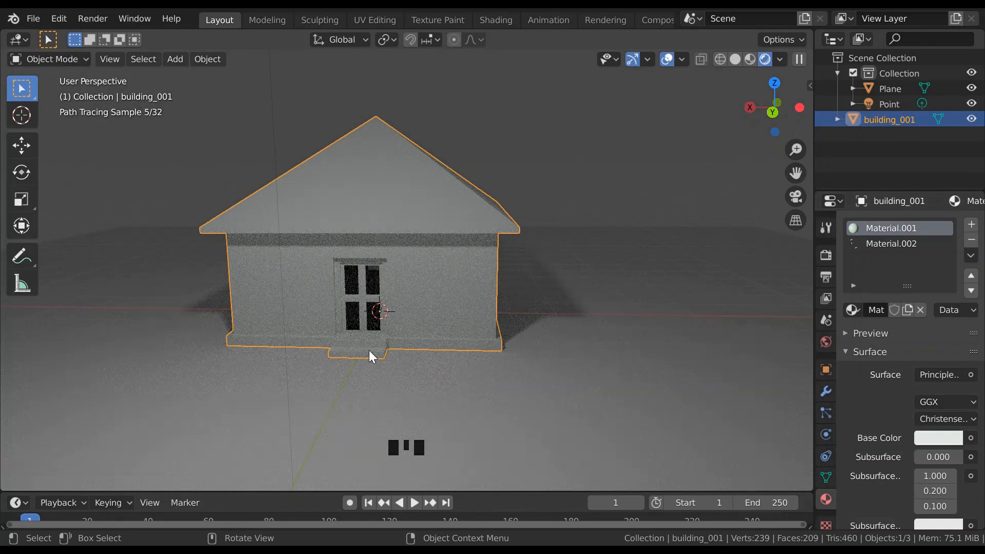
{"action": "left_click", "coordinate": [361, 300]}
{"action": "key", "text": "Tab"}
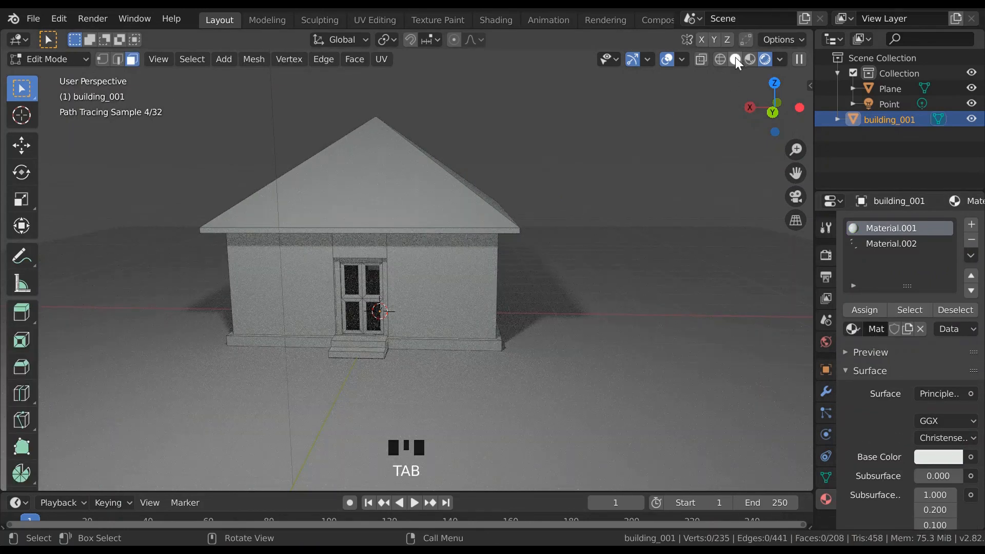
Examine the front of the house in solid shading and in rendered shading.
{"action": "left_click", "coordinate": [735, 58]}
{"action": "mouse_move", "coordinate": [596, 248]}
{"action": "middle_mouse_down"}
{"action": "mouse_move", "coordinate": [620, 255]}
{"action": "mouse_move", "coordinate": [612, 243]}
{"action": "middle_mouse_up"}
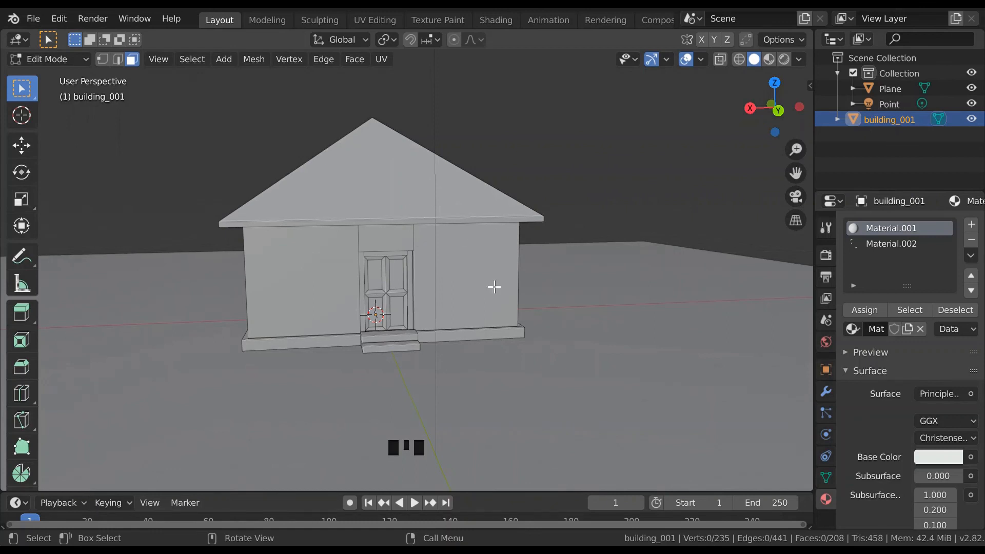
{"action": "left_click", "coordinate": [783, 60]}
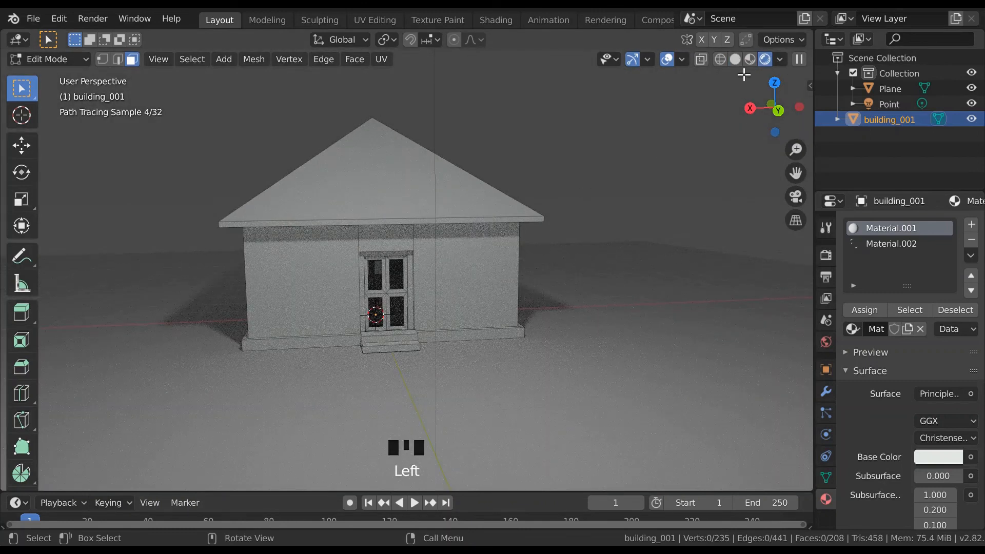
{"action": "middle_click_drag", "start_coordinate": [677, 254], "coordinate": [706, 255]}
Return the building to Object Mode and switch the viewport to solid shading, viewing the house from its door side.
{"action": "key", "text": "Tab"}
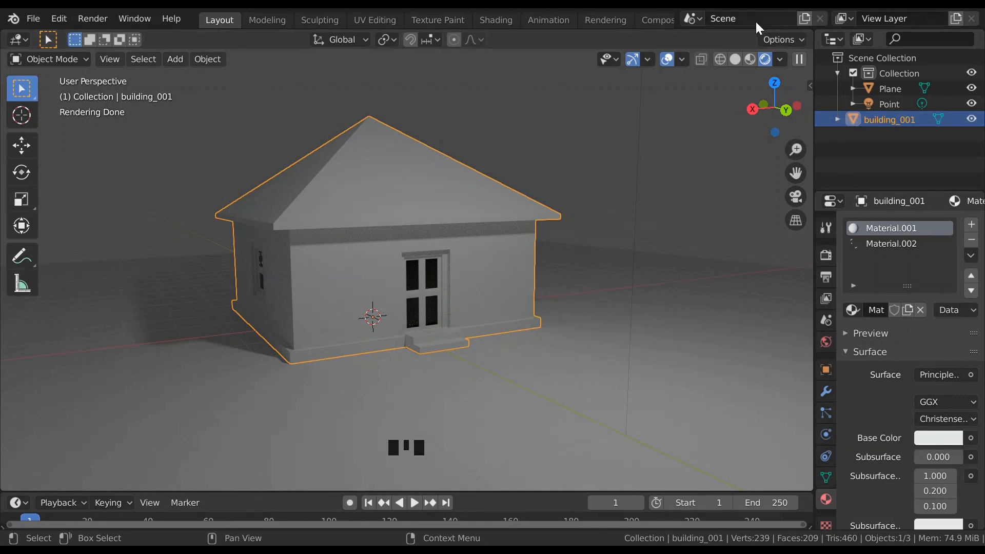
{"action": "left_click", "coordinate": [735, 59]}
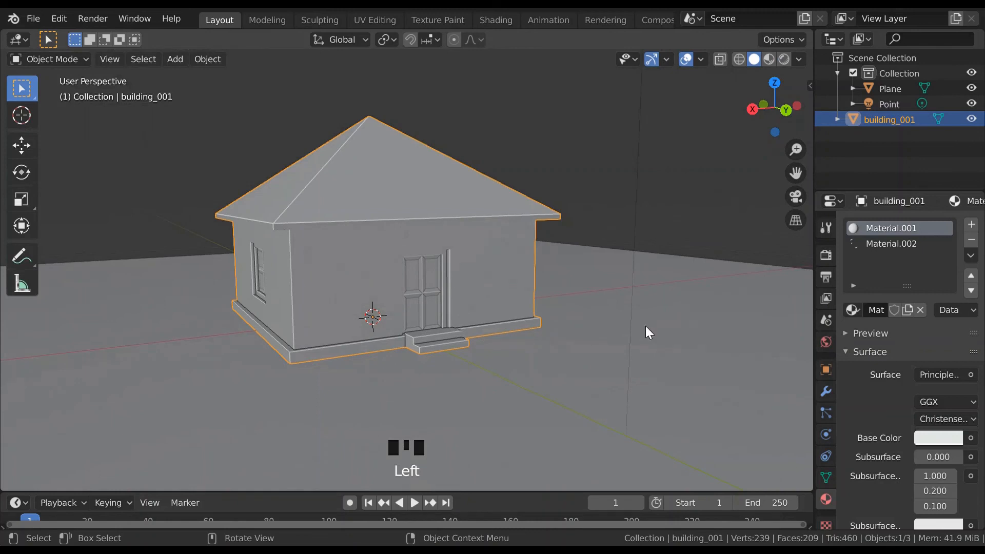
{"action": "middle_click_drag", "start_coordinate": [646, 326], "coordinate": [675, 348]}
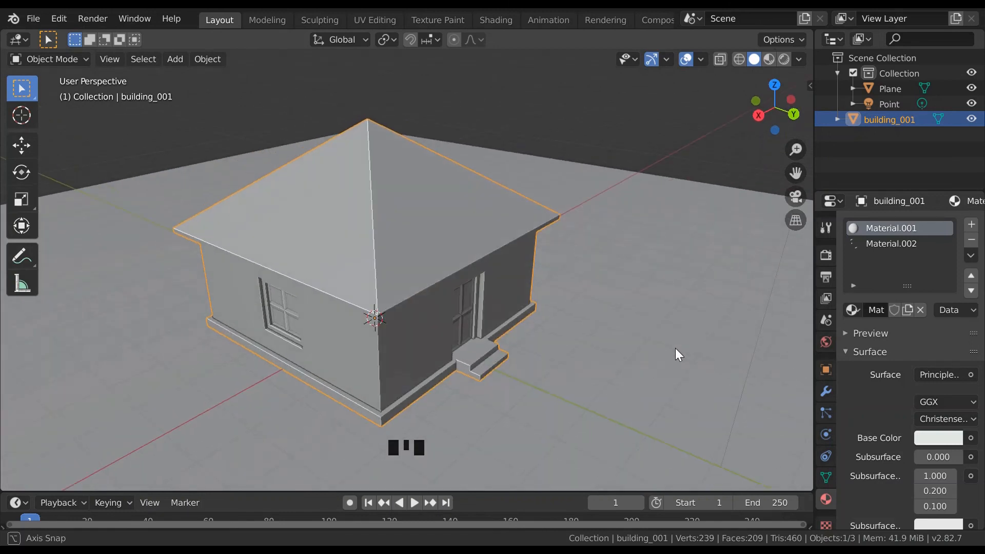
{"action": "middle_click_drag", "start_coordinate": [676, 348], "coordinate": [613, 334]}
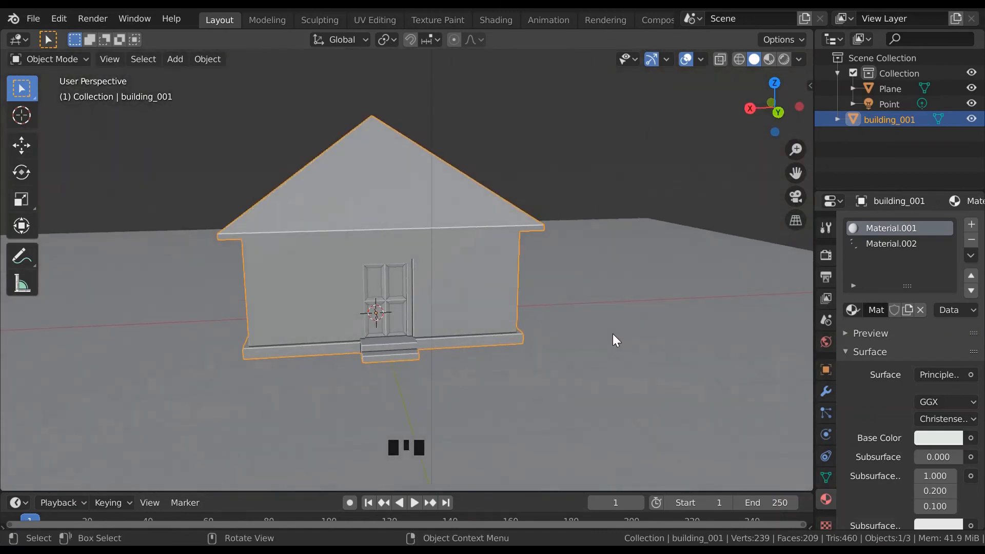